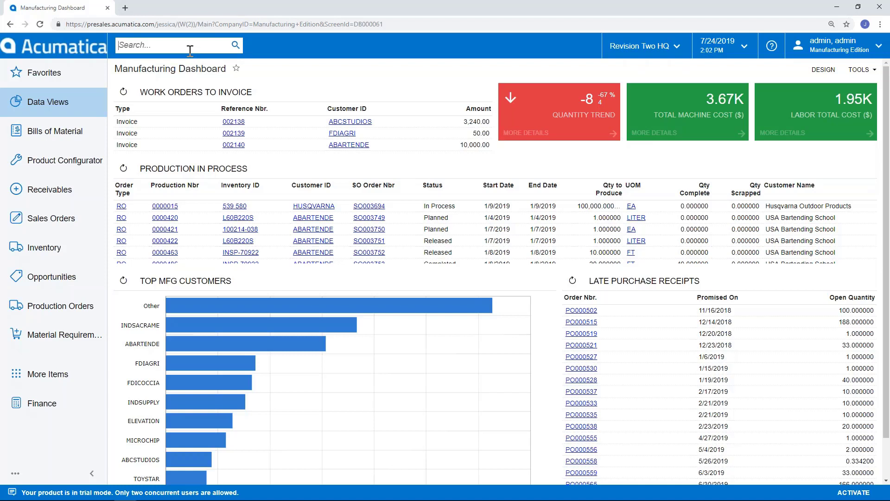
- Search the system for "purchase order", view the matching menu items, help topics and files, and close the search results
{"action": "left_click", "coordinate": [190, 50]}
{"action": "type", "text": "purchase order"}
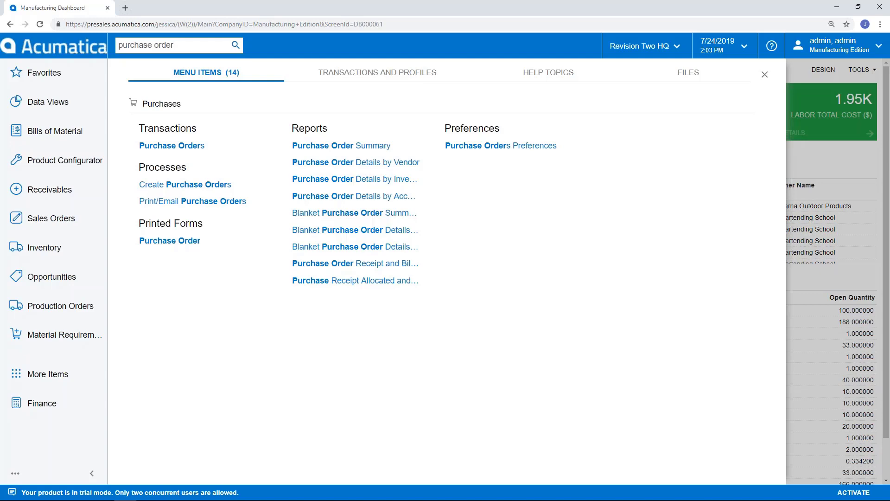
{"action": "left_click", "coordinate": [561, 85]}
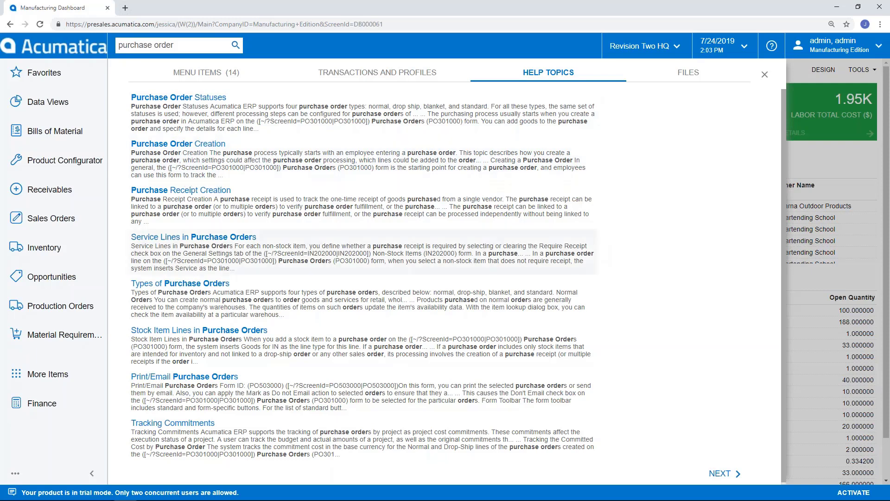
{"action": "left_click", "coordinate": [701, 73]}
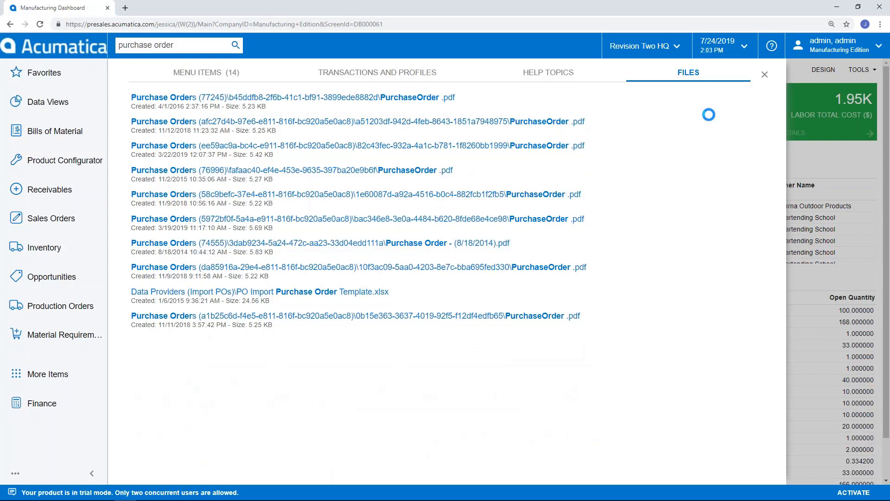
{"action": "left_click", "coordinate": [764, 75]}
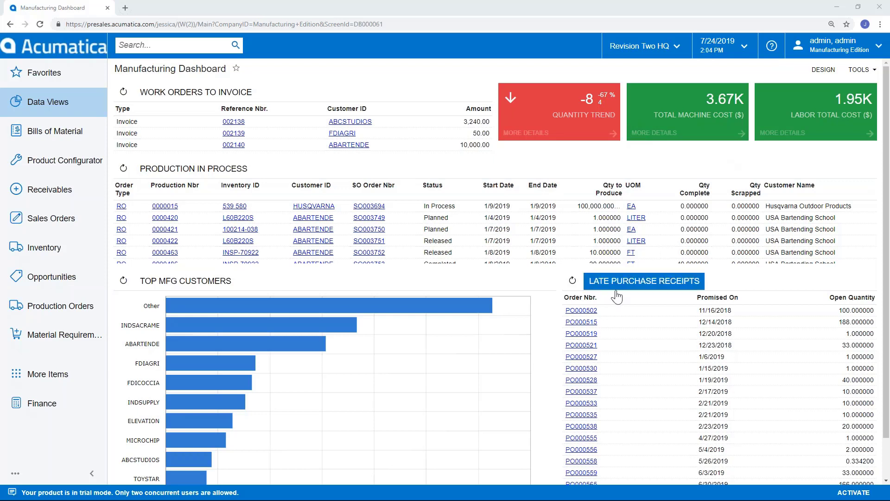
{"action": "mouse_move", "coordinate": [482, 313]}
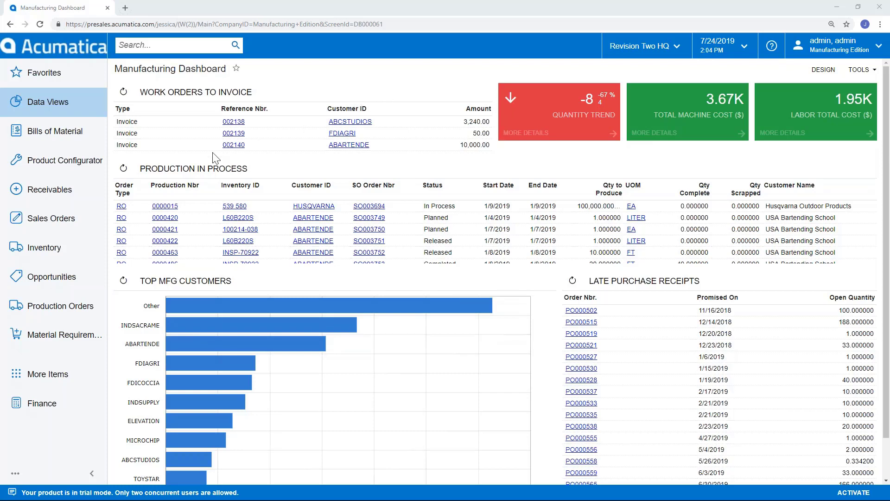
- Find the bill of material for item FN-4918 by searching the list for "fn" and open it
{"action": "left_click", "coordinate": [57, 134]}
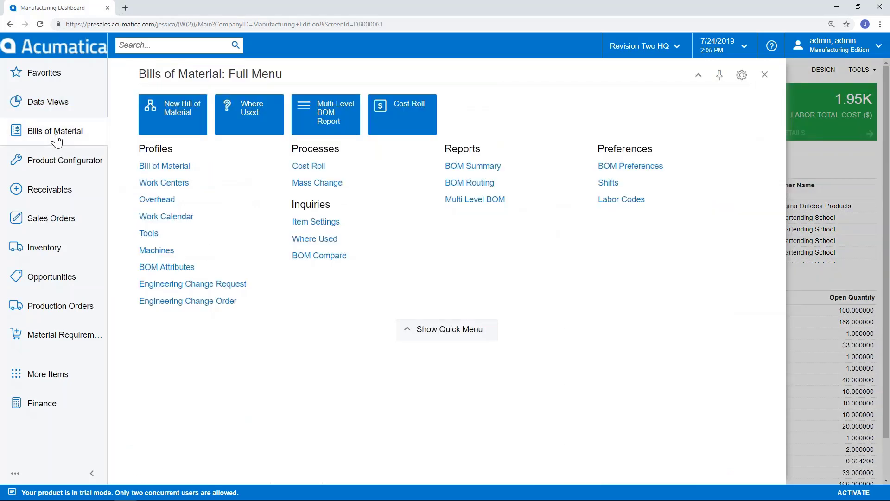
{"action": "left_click", "coordinate": [157, 171]}
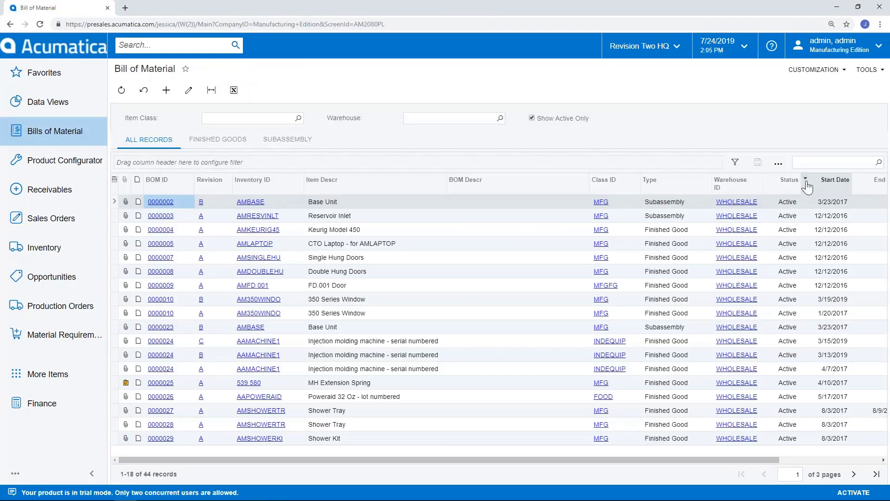
{"action": "left_click", "coordinate": [796, 162]}
{"action": "type", "text": "fn"}
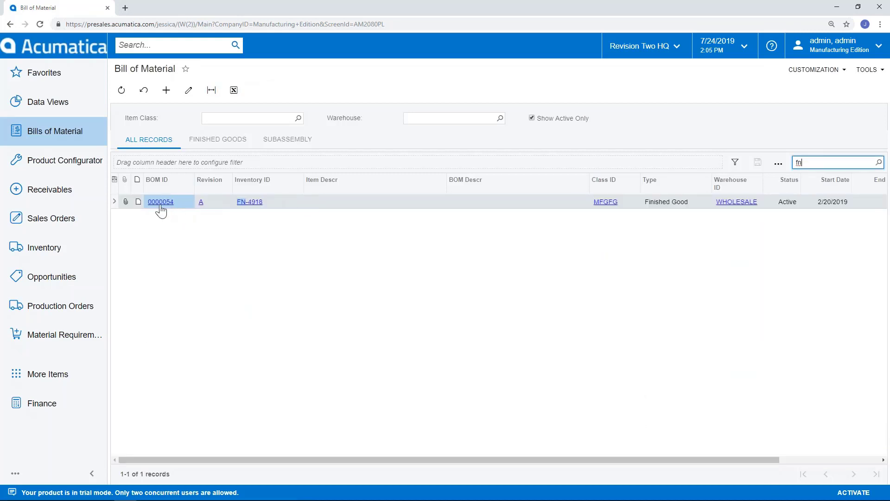
{"action": "left_click", "coordinate": [160, 202]}
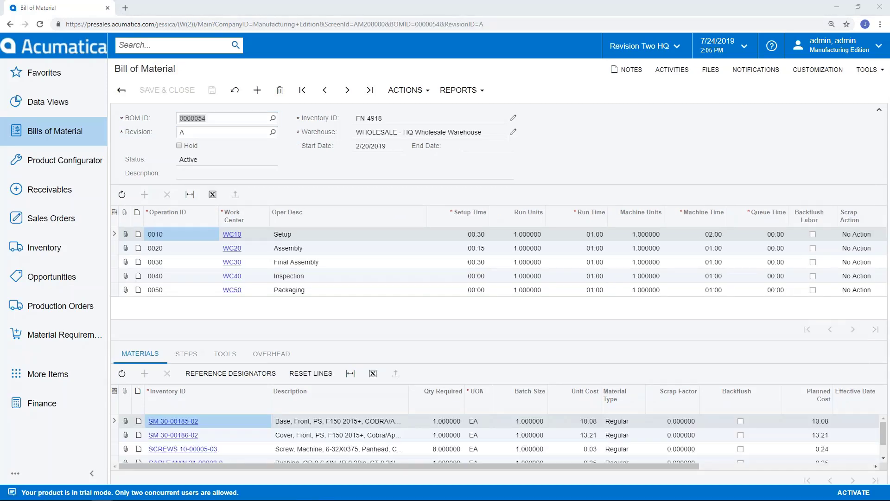
- Examine the materials of the Setup, Assembly and Final Assembly operations, and the work steps of the Setup operation
{"action": "left_click", "coordinate": [338, 163]}
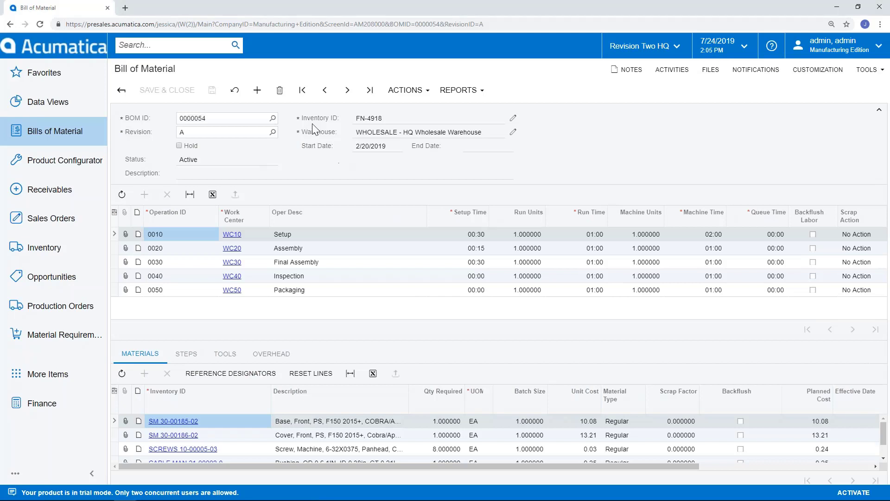
{"action": "left_click", "coordinate": [364, 118]}
{"action": "left_click", "coordinate": [275, 233]}
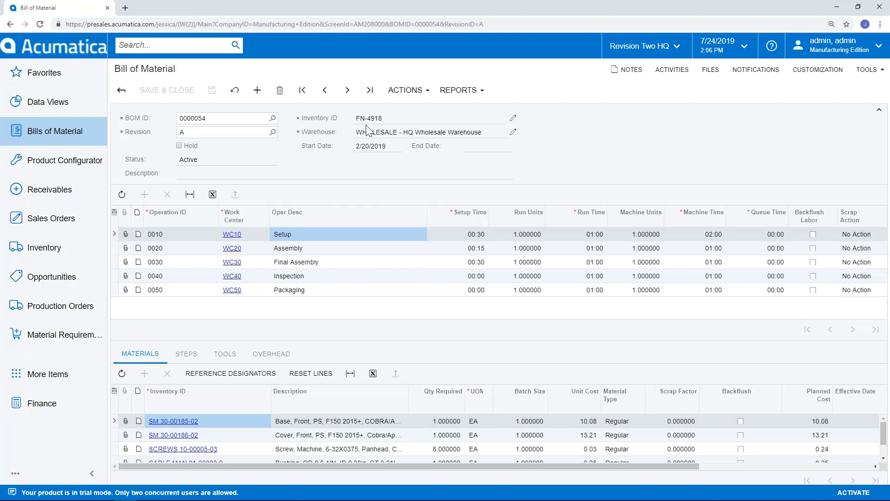
{"action": "left_click", "coordinate": [298, 248]}
{"action": "left_click", "coordinate": [298, 263]}
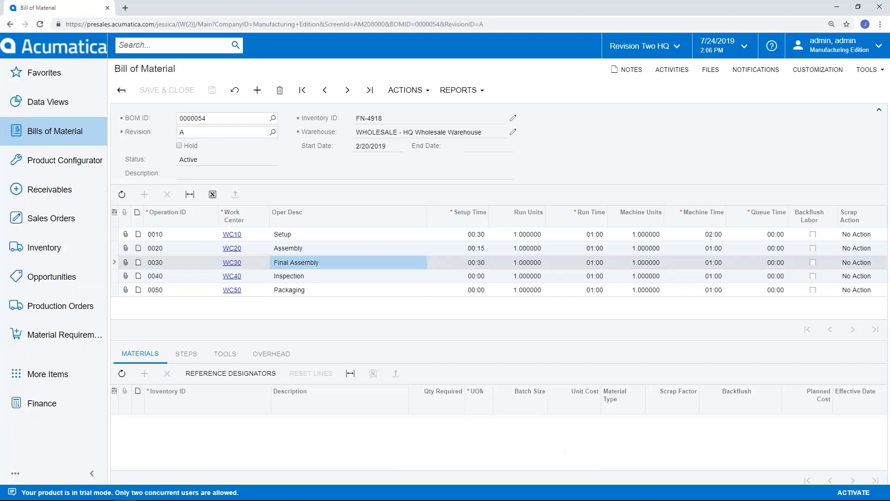
{"action": "left_click", "coordinate": [289, 234]}
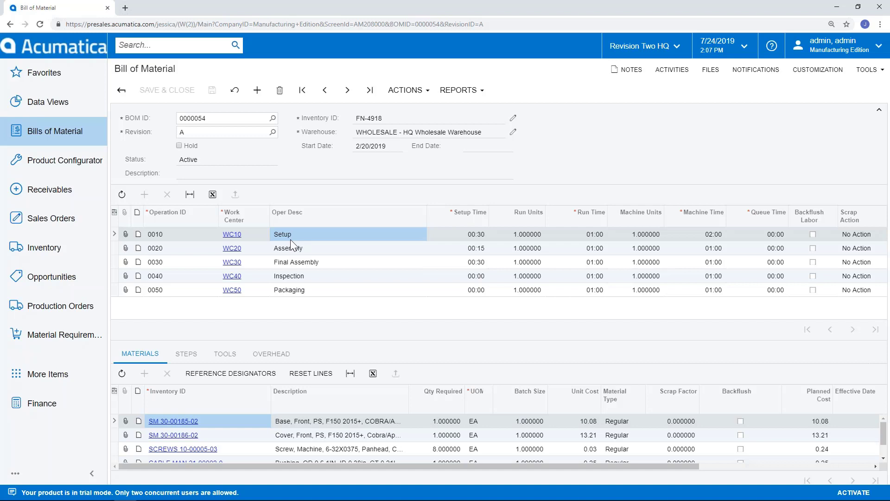
{"action": "left_click", "coordinate": [287, 254]}
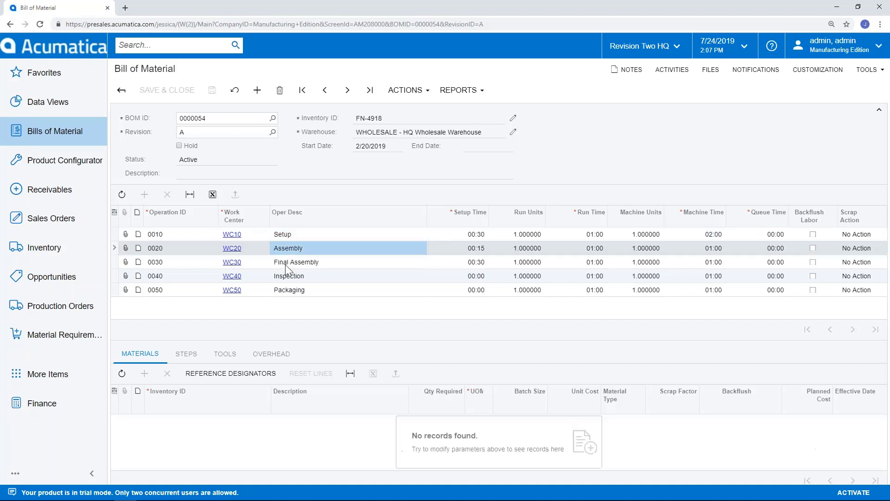
{"action": "left_click", "coordinate": [291, 238]}
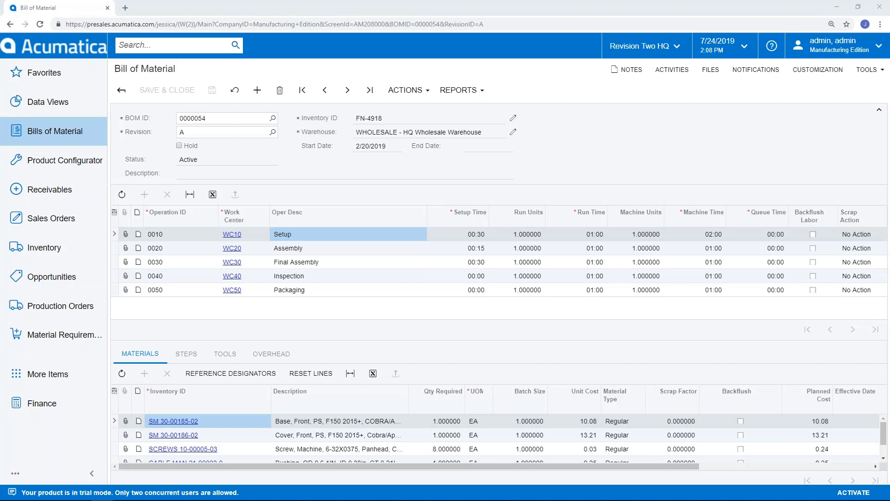
{"action": "left_click", "coordinate": [187, 357]}
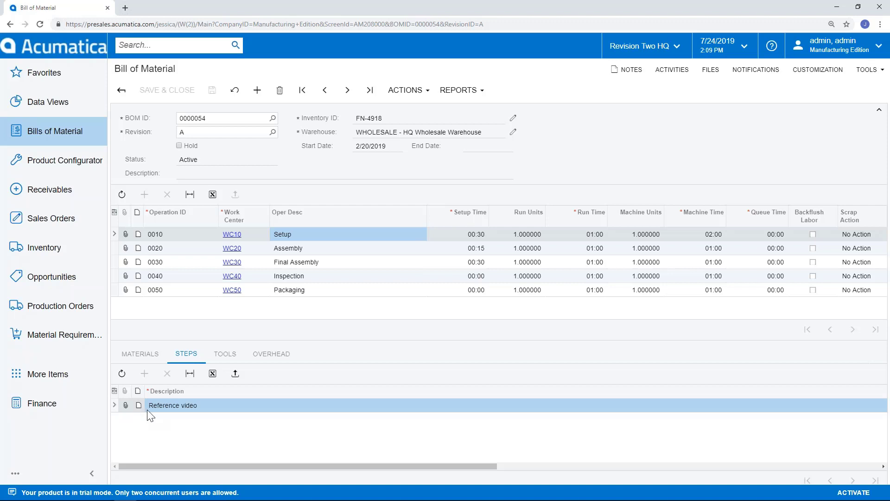
- Start a new sales order of type SO for the customer USA Bartending School
{"action": "left_click", "coordinate": [68, 234]}
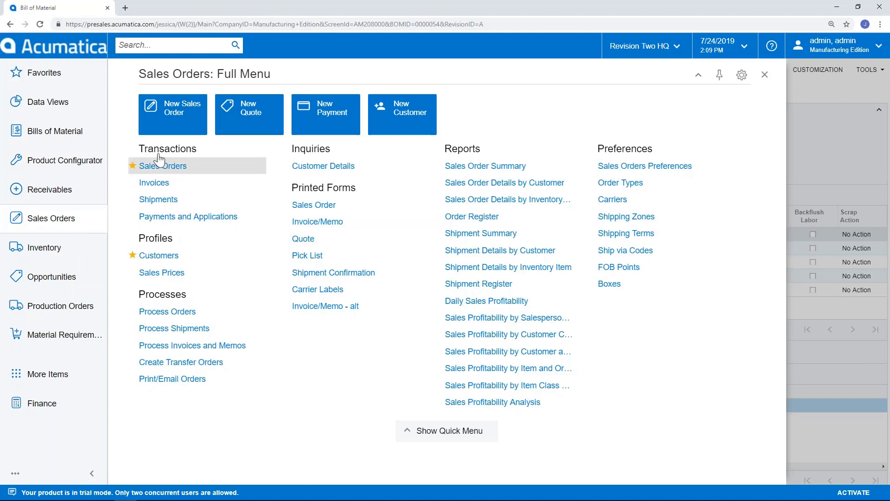
{"action": "left_click", "coordinate": [165, 131]}
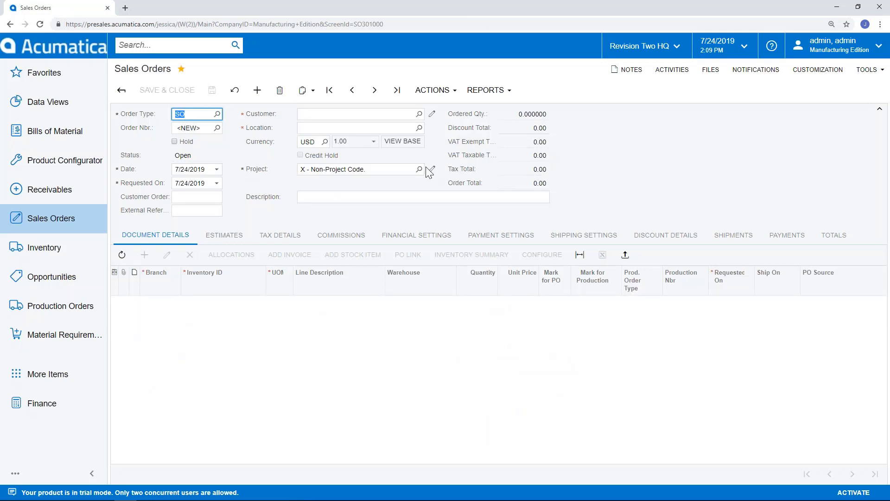
{"action": "left_click", "coordinate": [419, 115]}
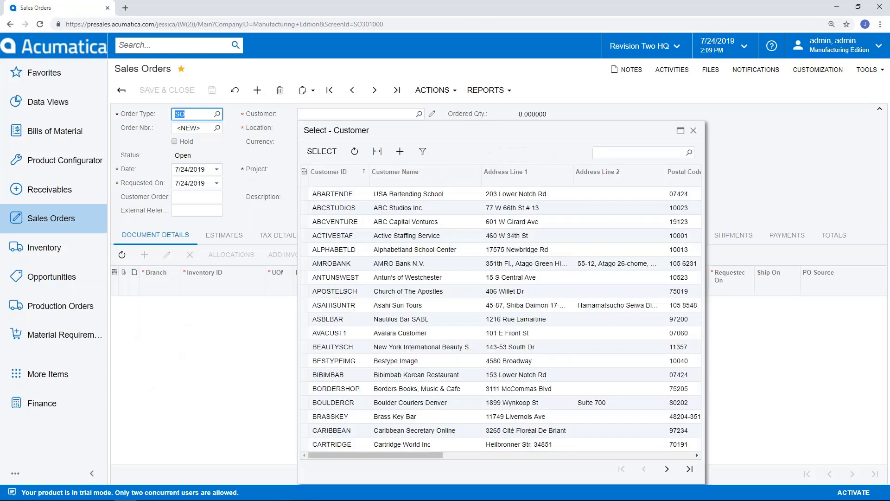
{"action": "double_click", "coordinate": [351, 193]}
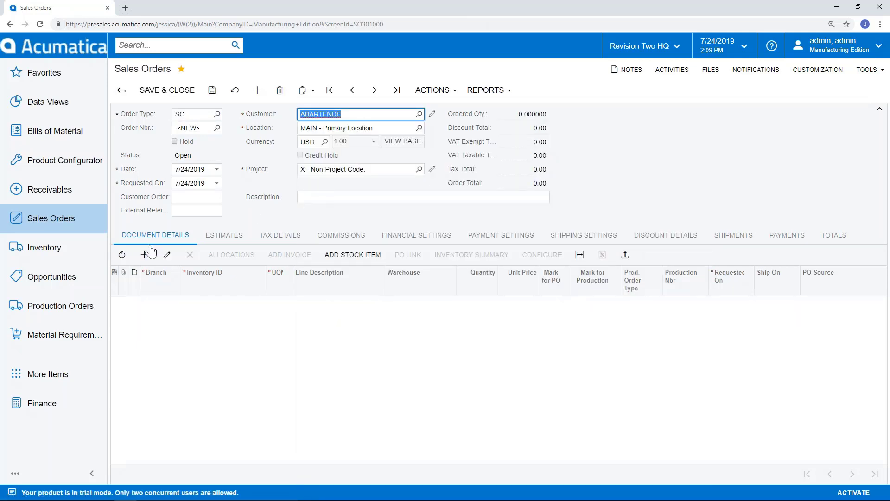
- Add an order line for item FN-4918 with a quantity of 1 and save the sales order
{"action": "left_click", "coordinate": [148, 260]}
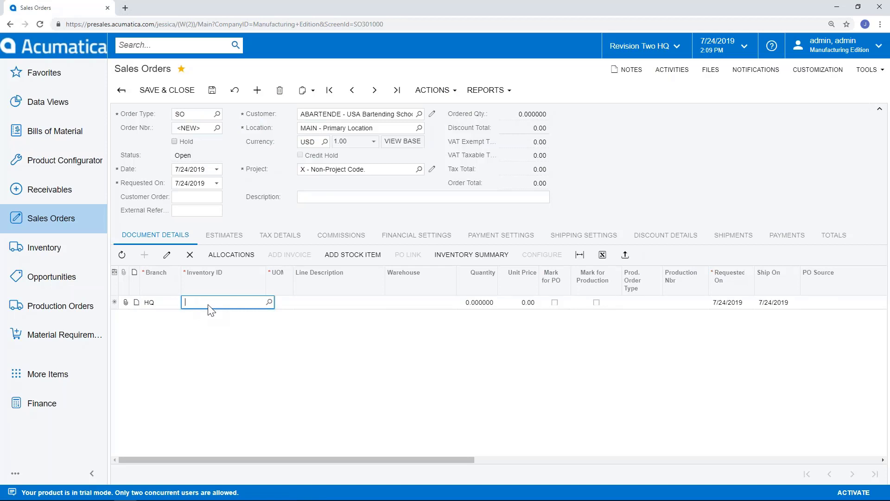
{"action": "left_click", "coordinate": [269, 302]}
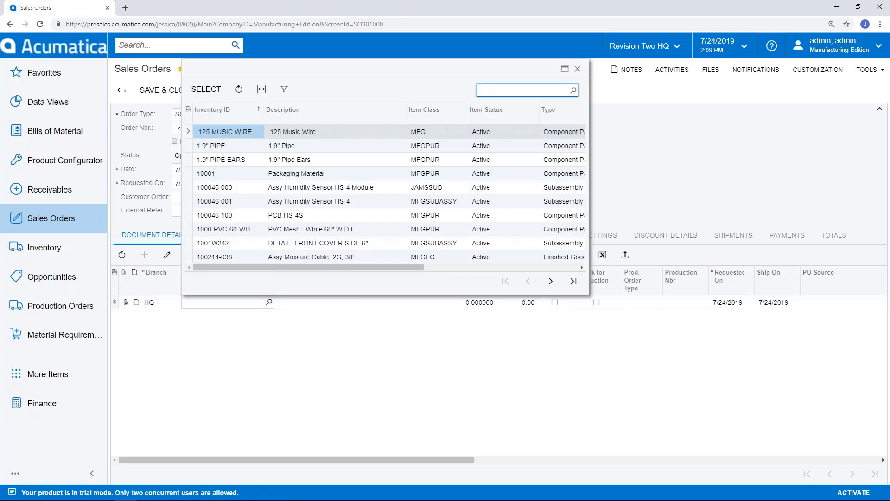
{"action": "type", "text": "fn"}
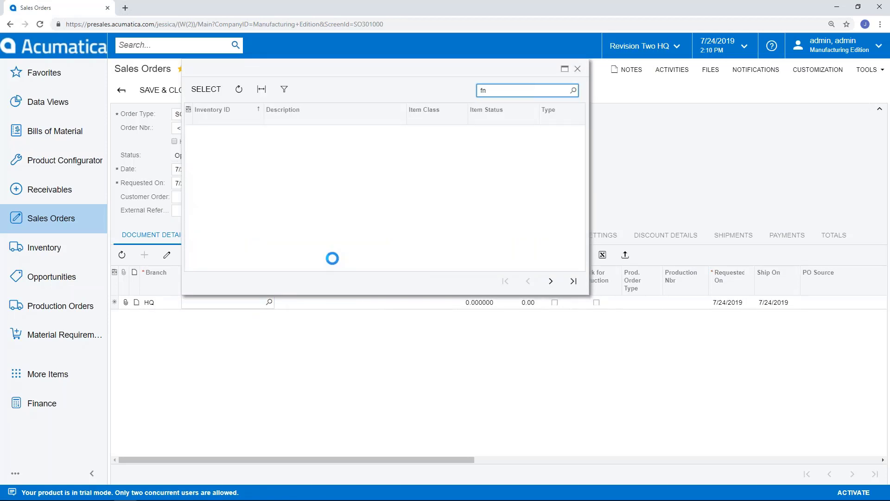
{"action": "double_click", "coordinate": [211, 132]}
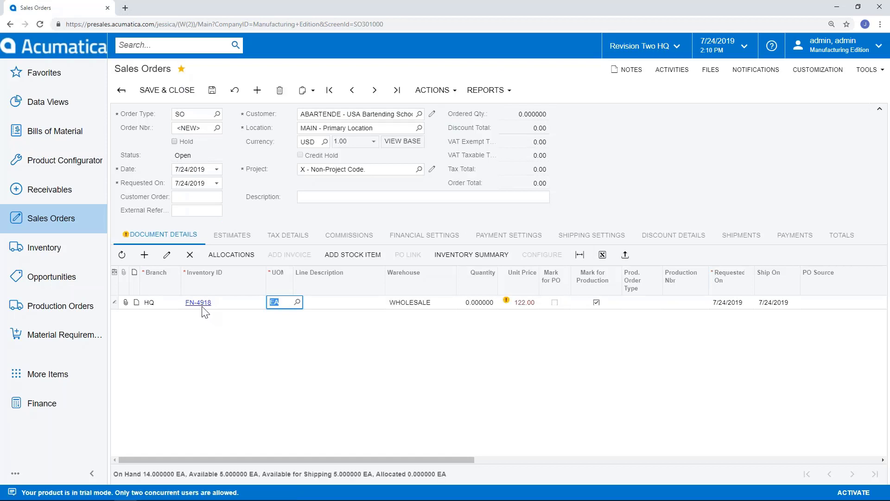
{"action": "left_click", "coordinate": [472, 302]}
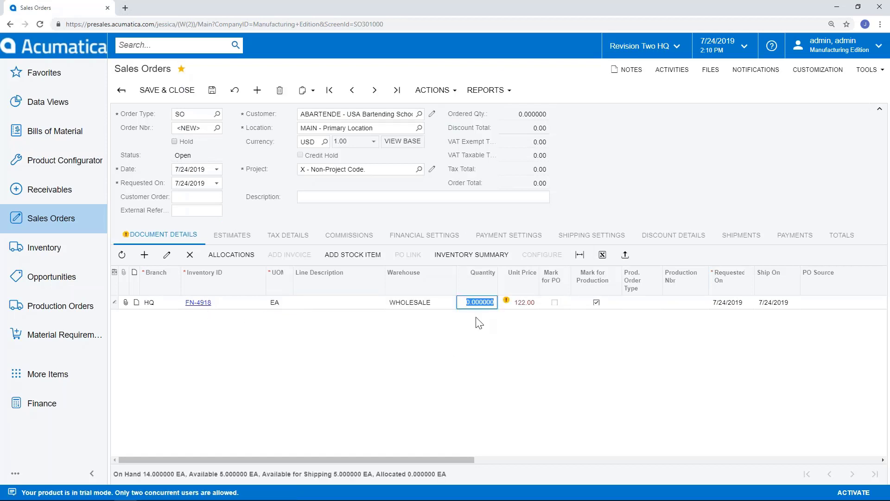
{"action": "type", "text": "1"}
{"action": "left_click", "coordinate": [216, 94]}
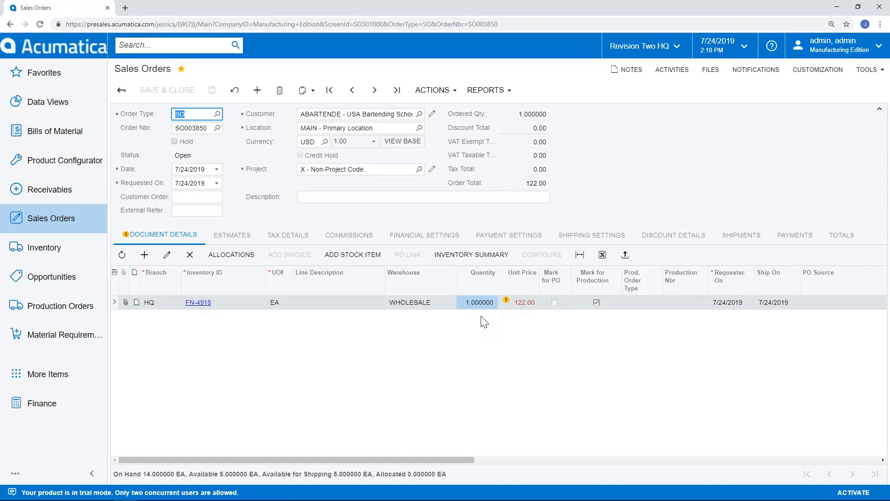
- Add a second order line for the custom wooden bat AMCTOBAT with a quantity of 1 and save the sales order
{"action": "mouse_move", "coordinate": [509, 301]}
{"action": "left_click", "coordinate": [144, 254]}
{"action": "key", "text": "Tab"}
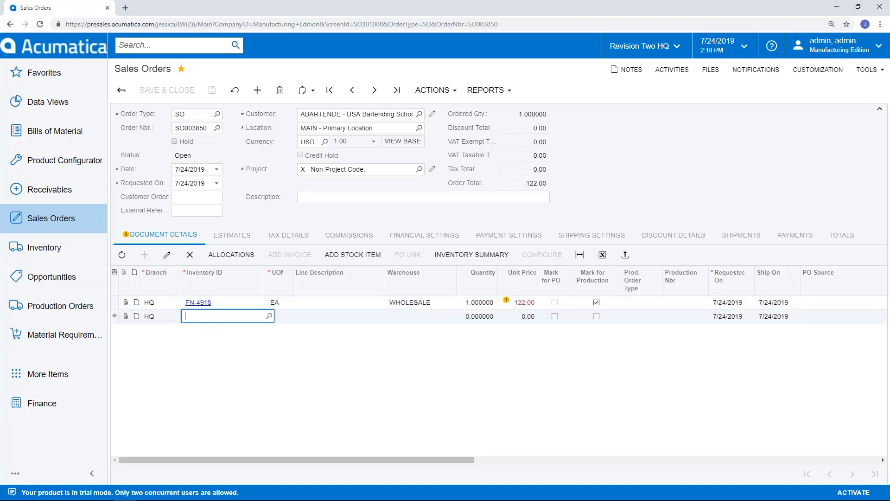
{"action": "type", "text": "am"}
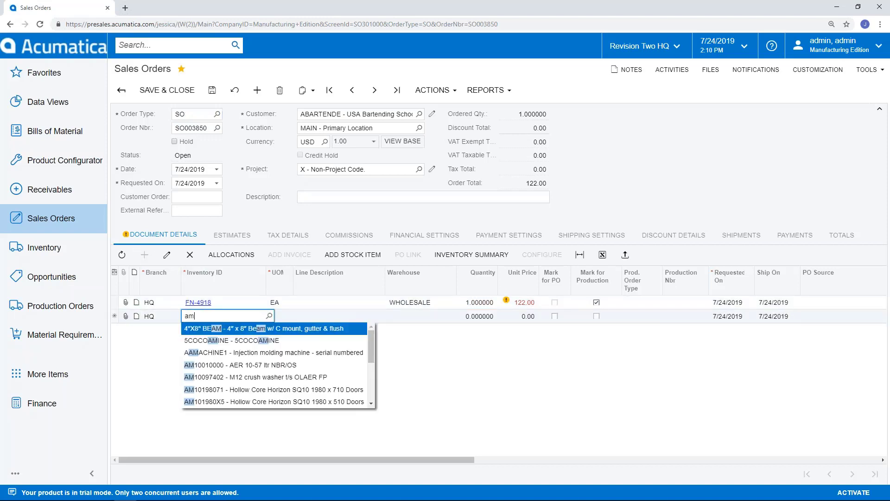
{"action": "type", "text": "cto"}
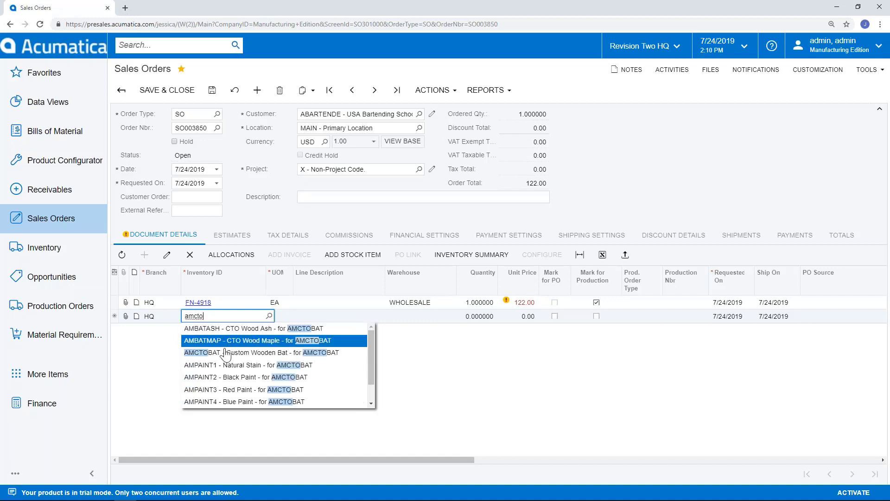
{"action": "left_click", "coordinate": [223, 353]}
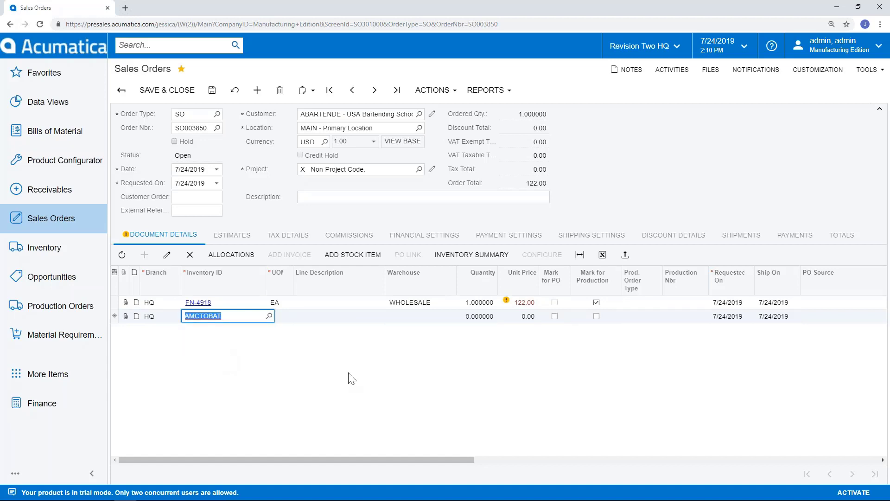
{"action": "left_click", "coordinate": [472, 316]}
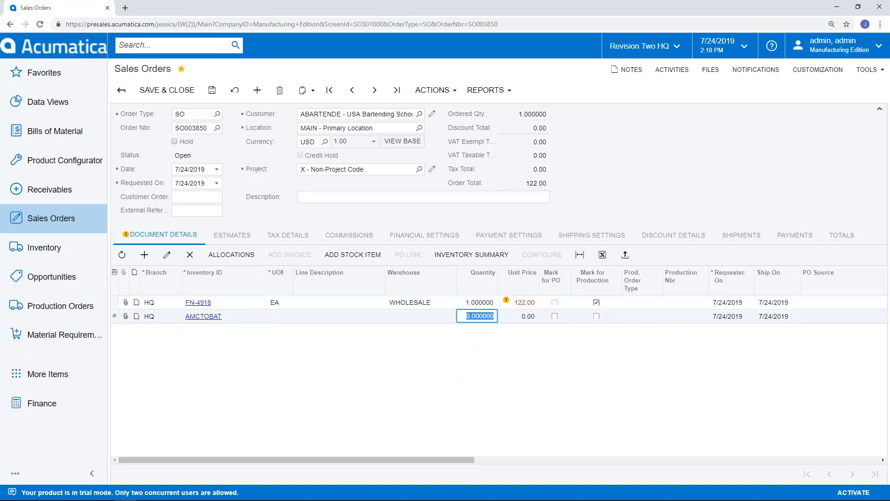
{"action": "type", "text": "1"}
{"action": "key", "text": "Tab"}
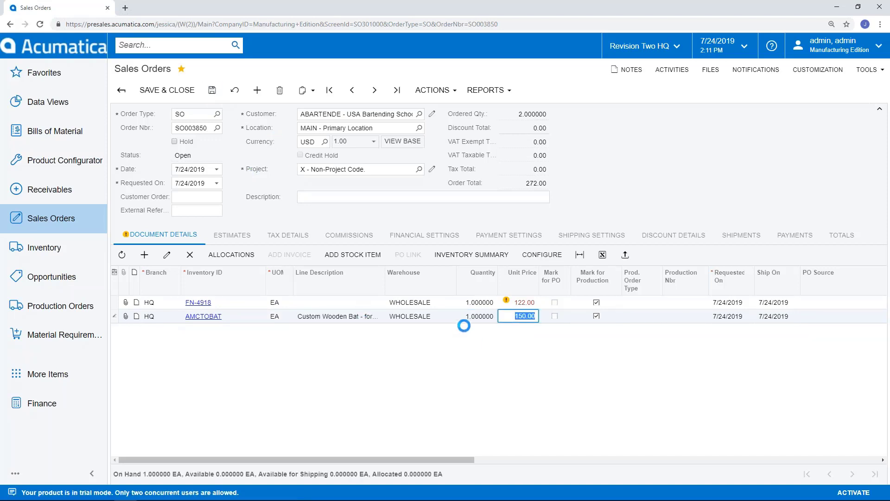
{"action": "key", "text": "ctrl+s"}
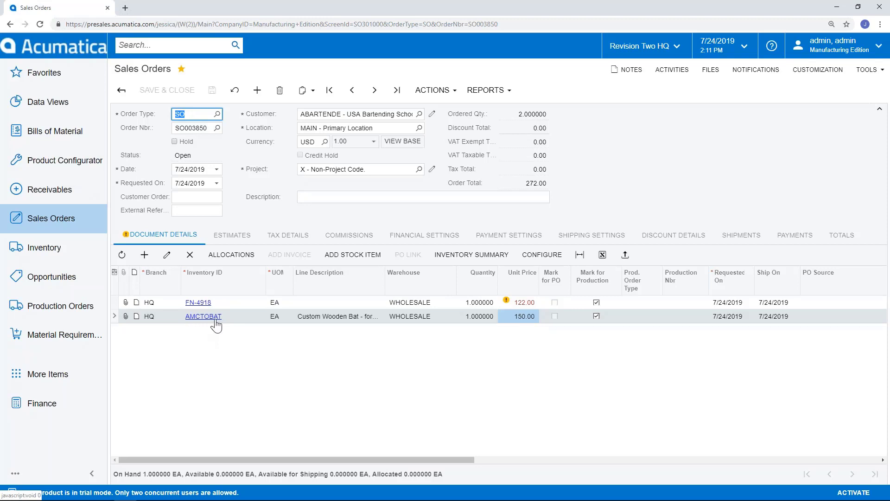
- Open the product configuration for the AMCTOBAT order line and maximize its window
{"action": "left_click", "coordinate": [546, 258]}
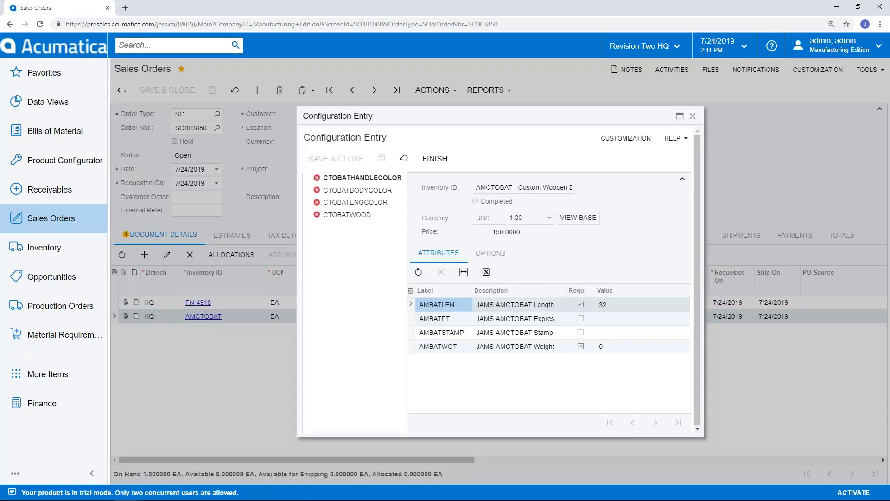
{"action": "left_click", "coordinate": [679, 116]}
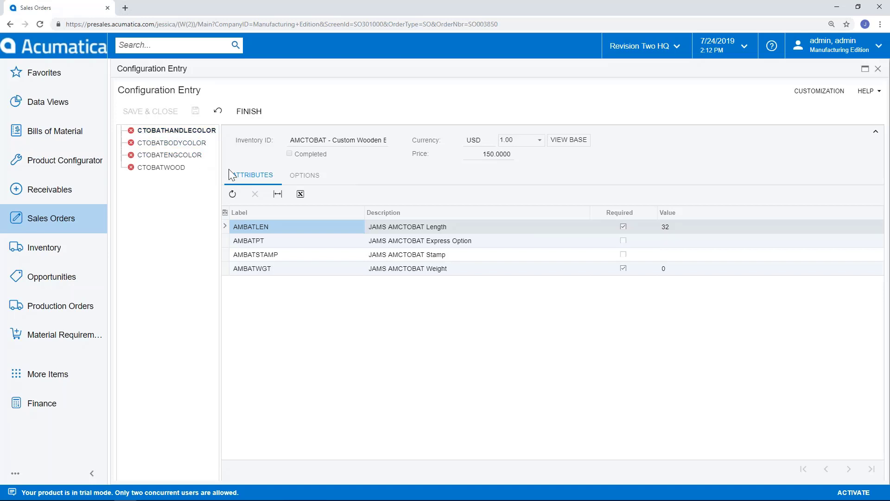
- Select the Black Handle option for the bat's handle color and Black Body for its body color
{"action": "left_click", "coordinate": [301, 180]}
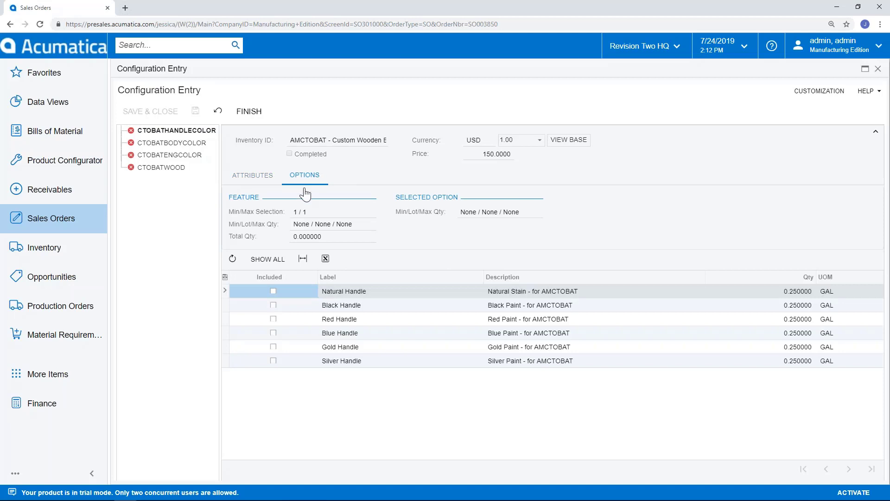
{"action": "key", "text": "ctrl+plus"}
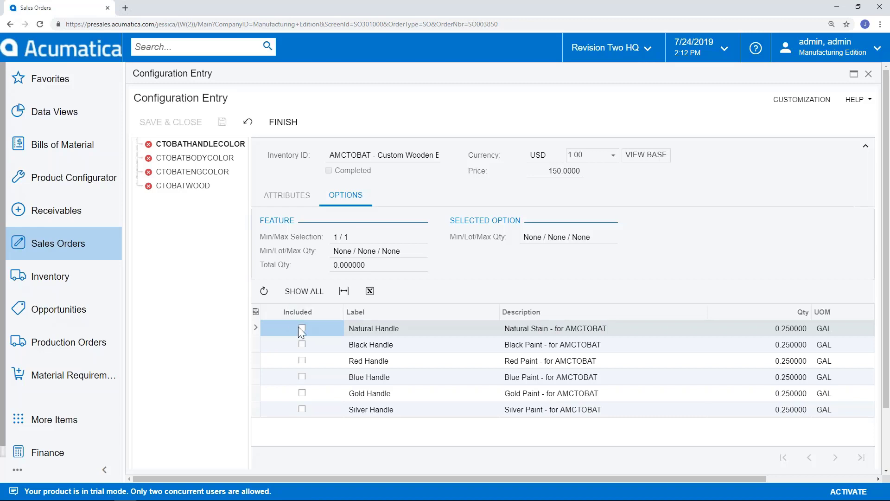
{"action": "left_click", "coordinate": [302, 345]}
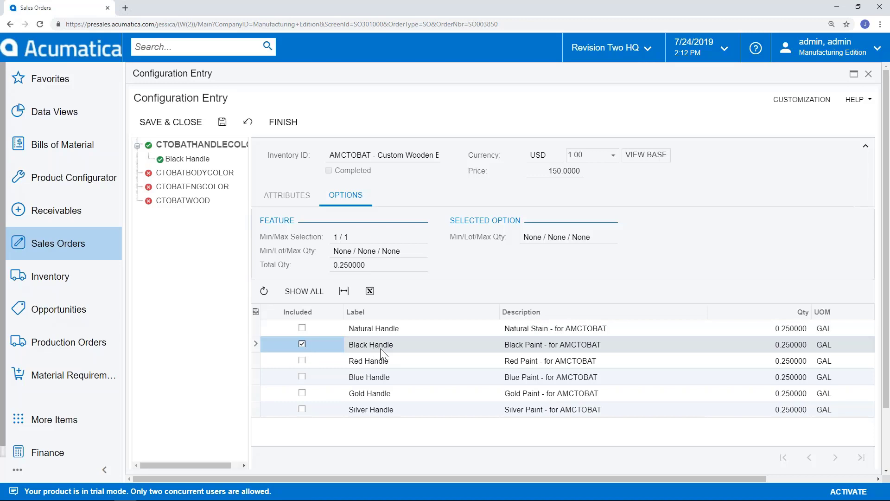
{"action": "left_click", "coordinate": [179, 172]}
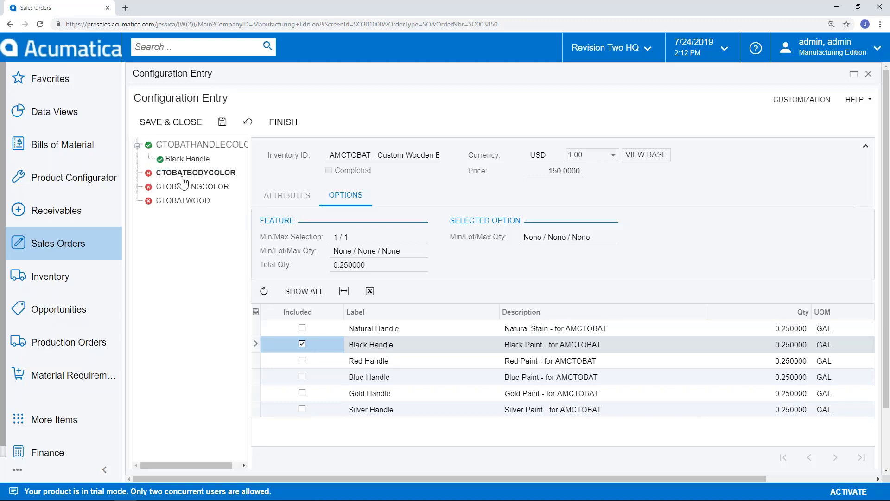
{"action": "left_click", "coordinate": [302, 344]}
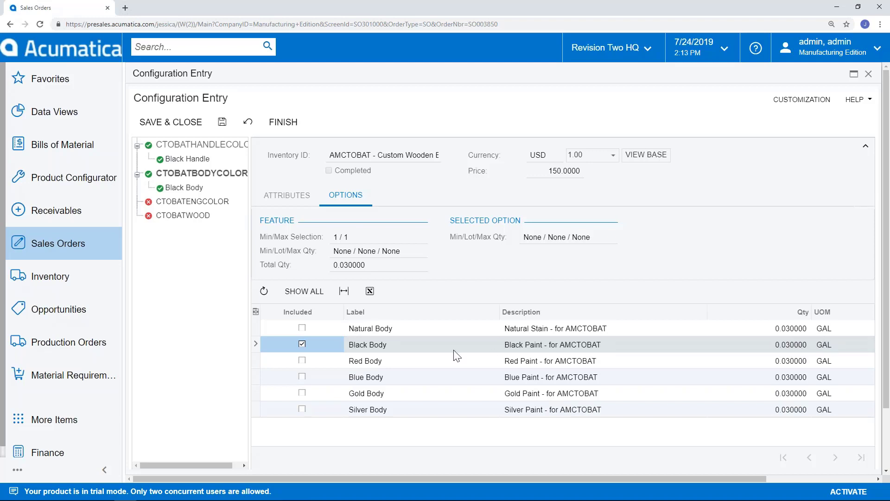
- Select Gold Lettering for the bat's engraving color and the ash wood AMBATASH for its wood
{"action": "left_click", "coordinate": [199, 203]}
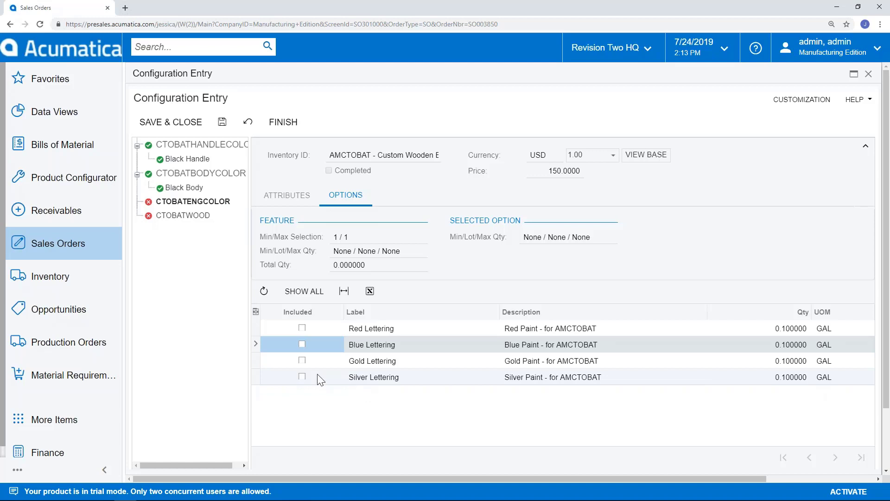
{"action": "left_click", "coordinate": [302, 360]}
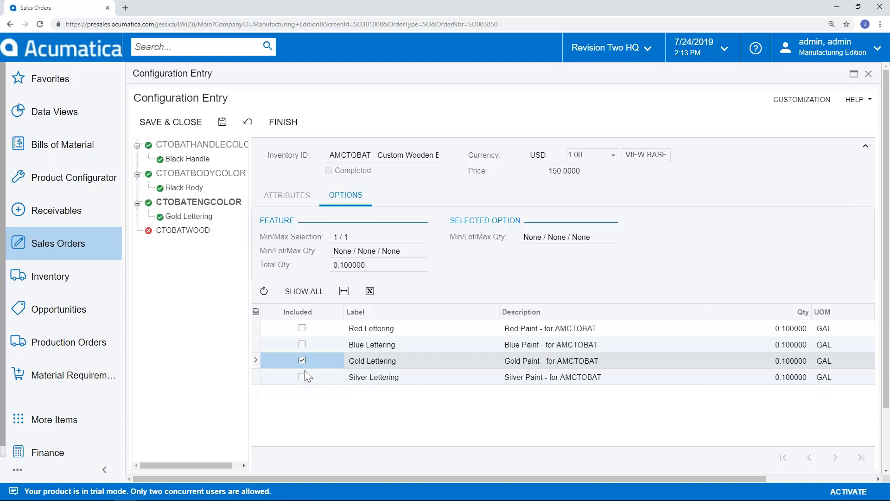
{"action": "left_click", "coordinate": [195, 231]}
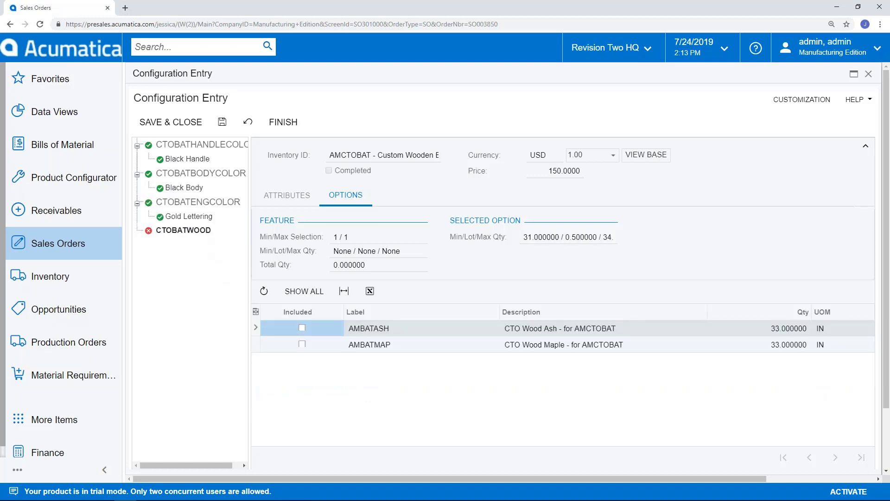
{"action": "left_click", "coordinate": [302, 327]}
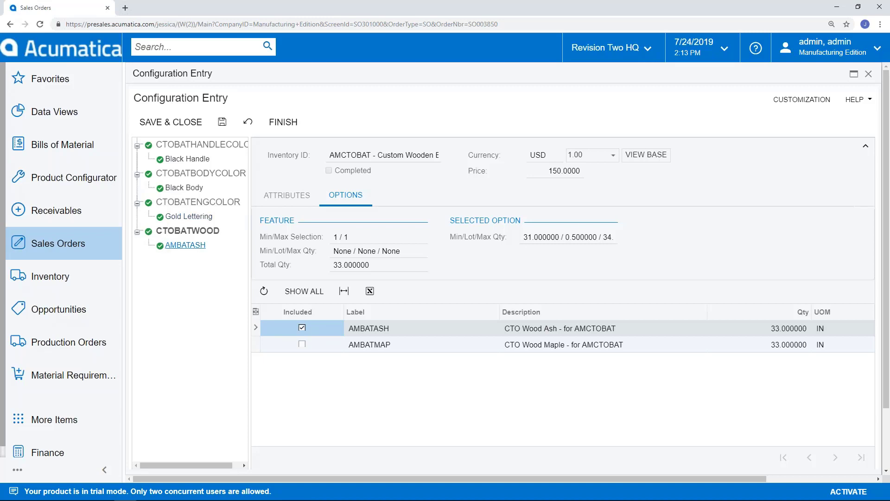
- Check the bat's attributes, finish the product configuration and return to the sales order
{"action": "left_click", "coordinate": [282, 195]}
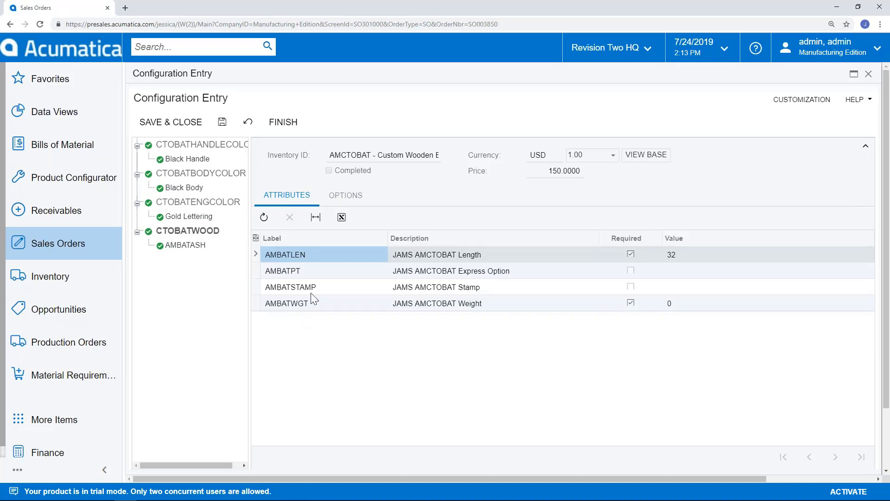
{"action": "left_click", "coordinate": [248, 122]}
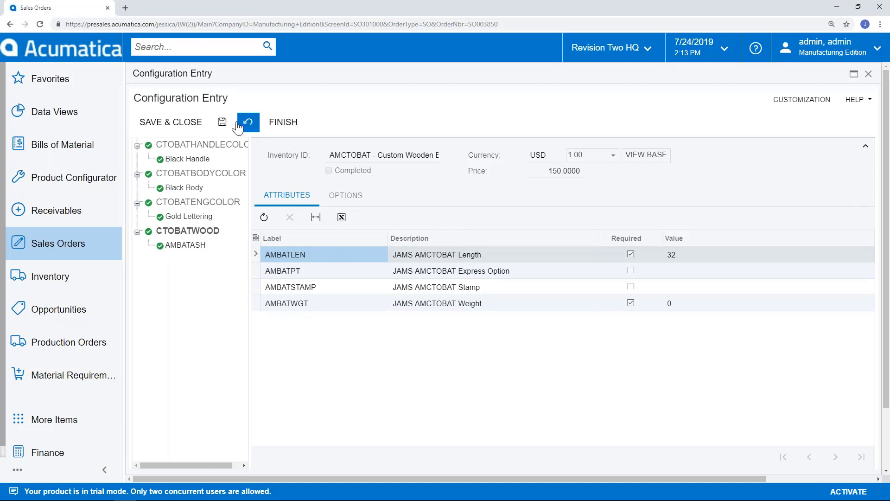
{"action": "left_click", "coordinate": [280, 131]}
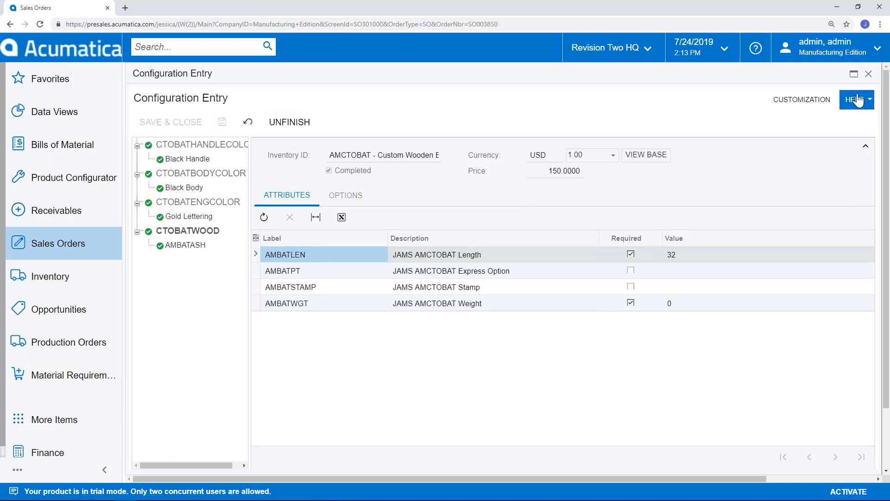
{"action": "left_click", "coordinate": [869, 74]}
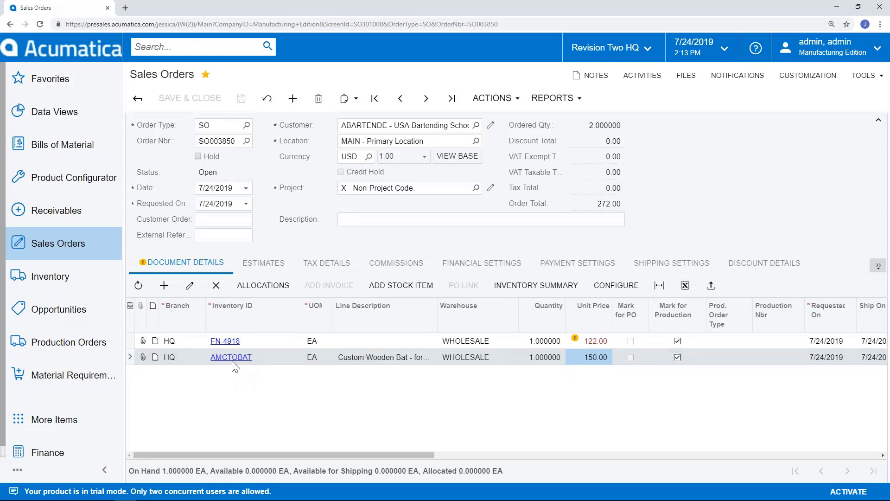
- Delete the AMCTOBAT line from the sales order and save the order
{"action": "left_click", "coordinate": [280, 344]}
{"action": "left_click", "coordinate": [277, 358]}
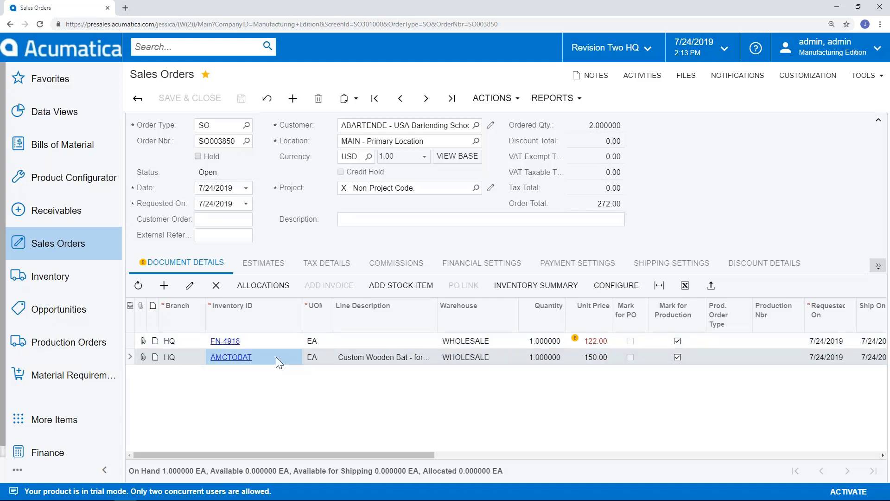
{"action": "left_click", "coordinate": [216, 285]}
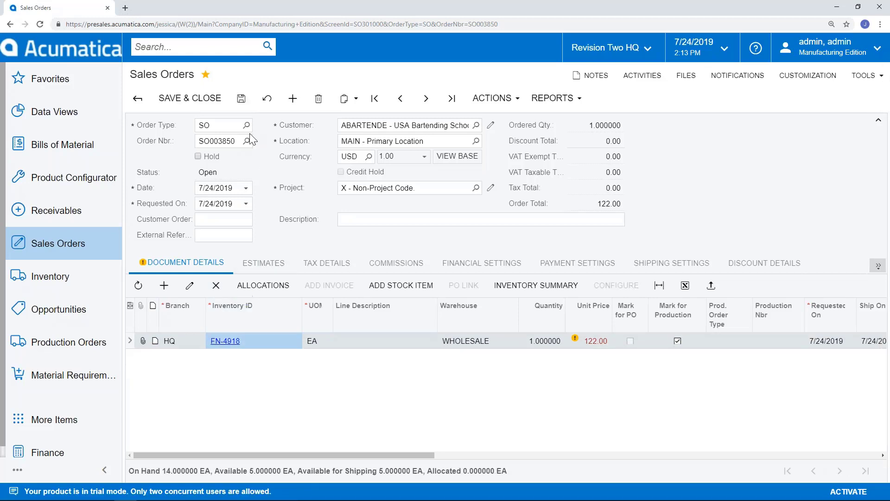
{"action": "left_click", "coordinate": [241, 98]}
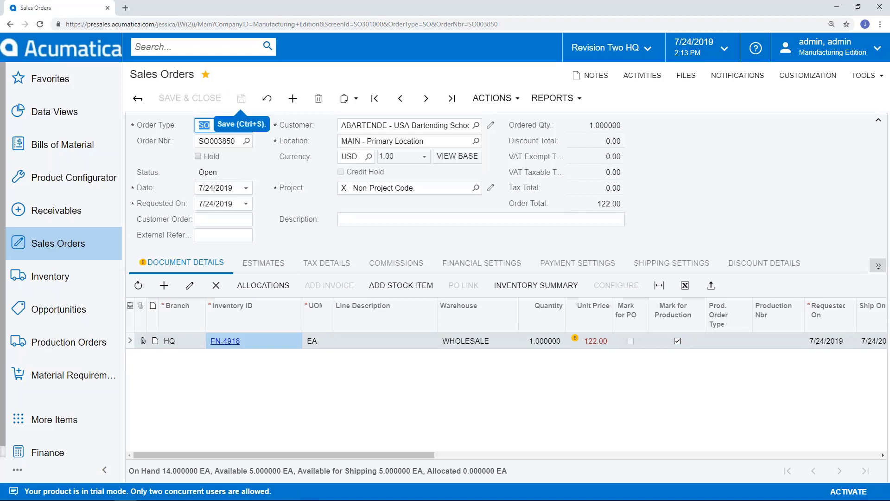
- Create a production order from the sales order for the FN-4918 line
{"action": "left_click", "coordinate": [492, 99]}
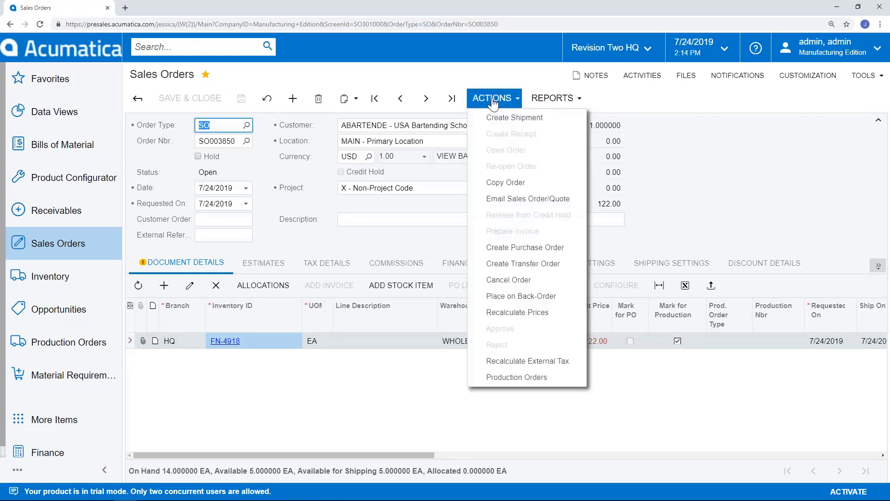
{"action": "left_click", "coordinate": [516, 377]}
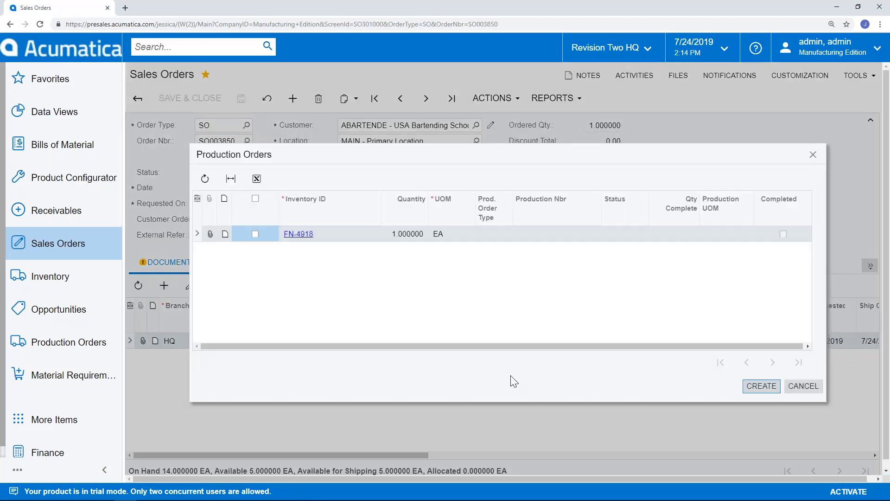
{"action": "left_click", "coordinate": [256, 234]}
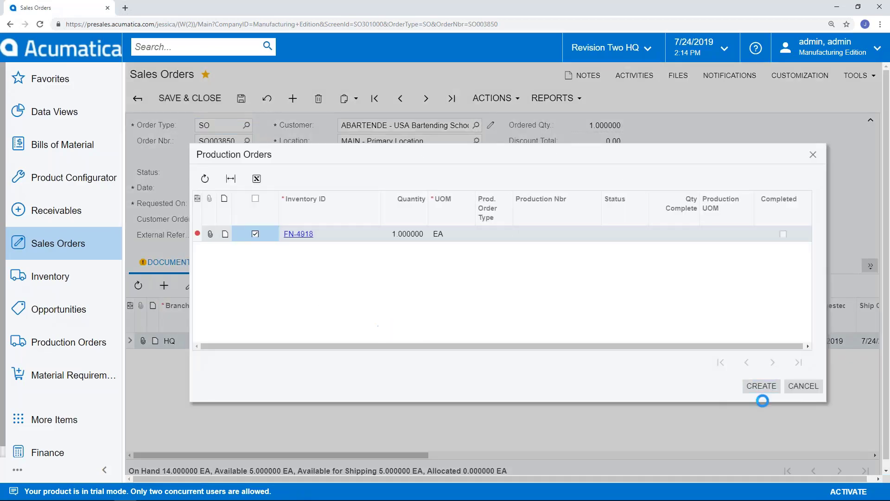
{"action": "left_click", "coordinate": [770, 385]}
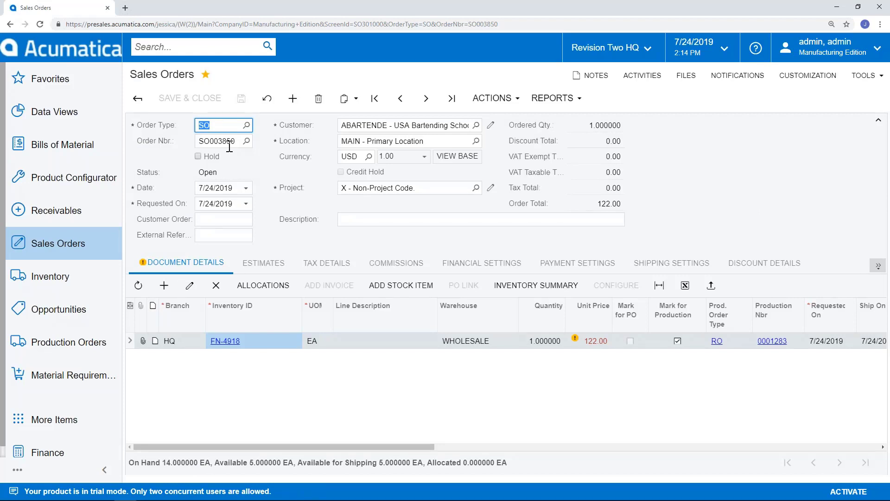
- Open the production order linked to the FN-4918 line and review its event history, cost totals and general details
{"action": "left_click", "coordinate": [772, 343]}
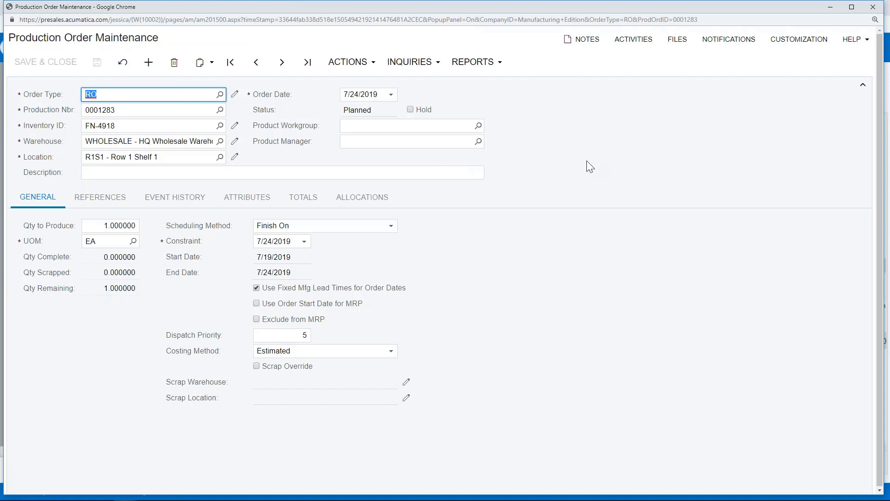
{"action": "left_click", "coordinate": [172, 209]}
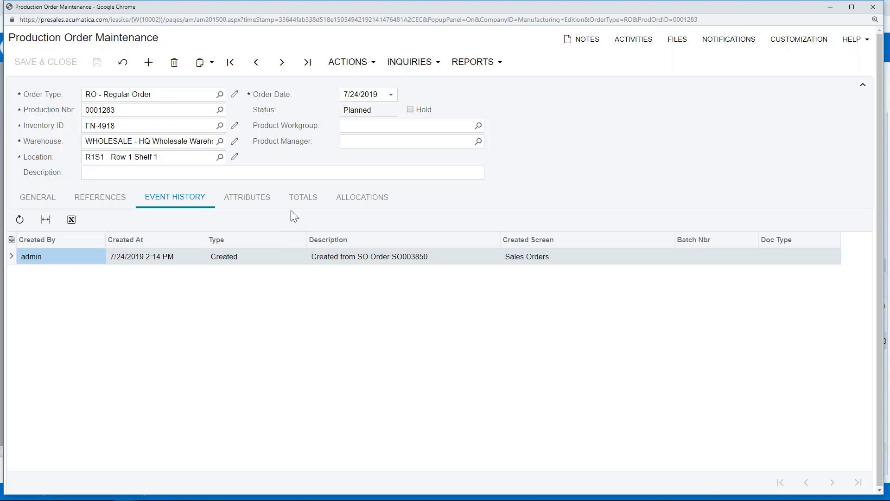
{"action": "left_click", "coordinate": [300, 200]}
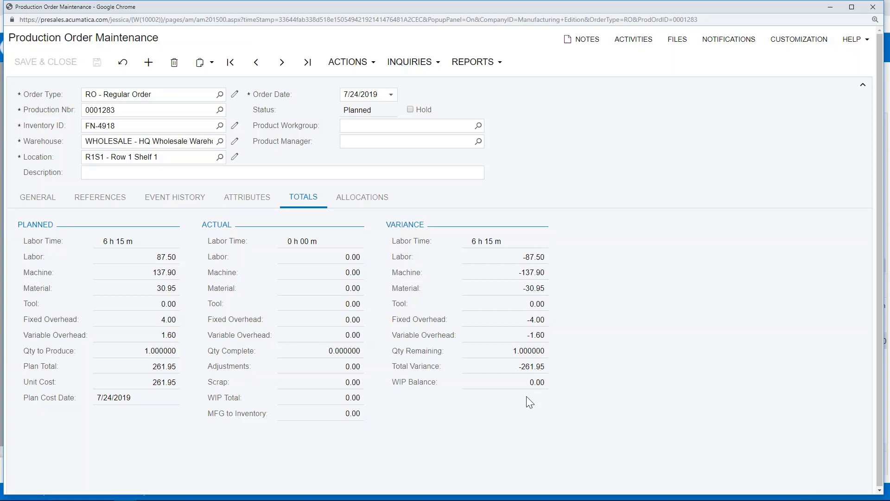
{"action": "left_click", "coordinate": [37, 197]}
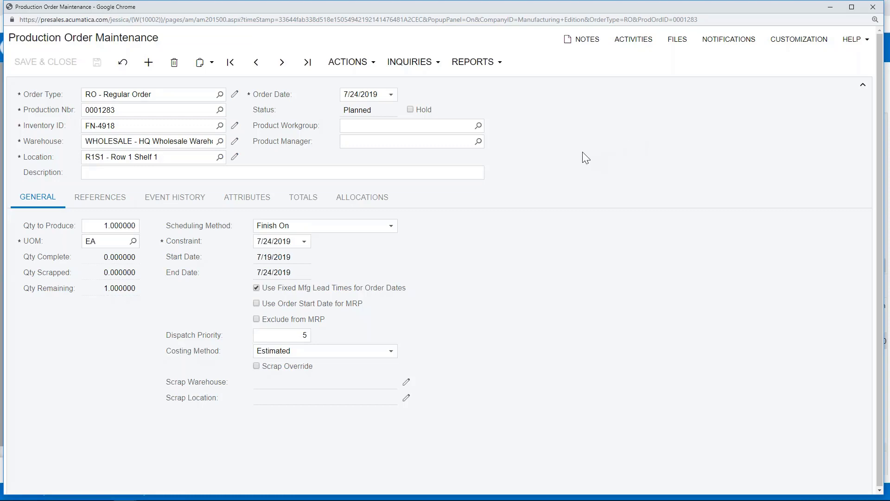
- Show all items in the production order's Critical Material inquiry, mark component SM 30-00185-02, and leave without saving
{"action": "left_click", "coordinate": [421, 71]}
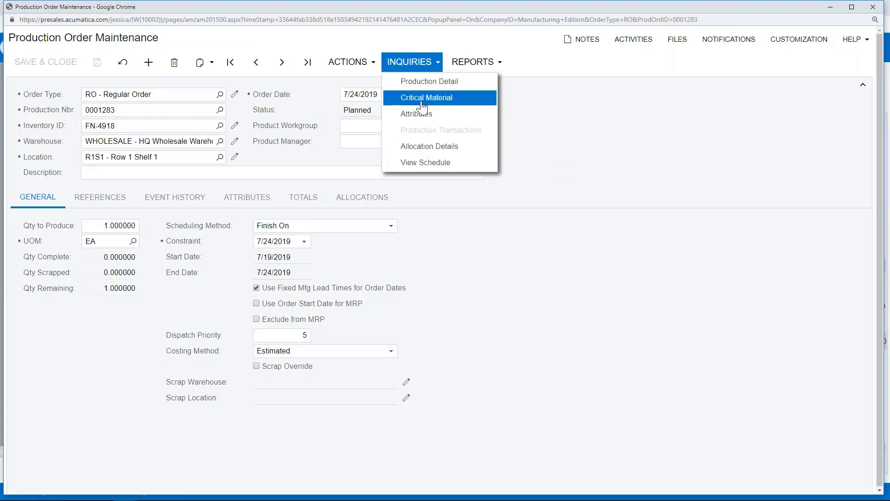
{"action": "left_click", "coordinate": [434, 104]}
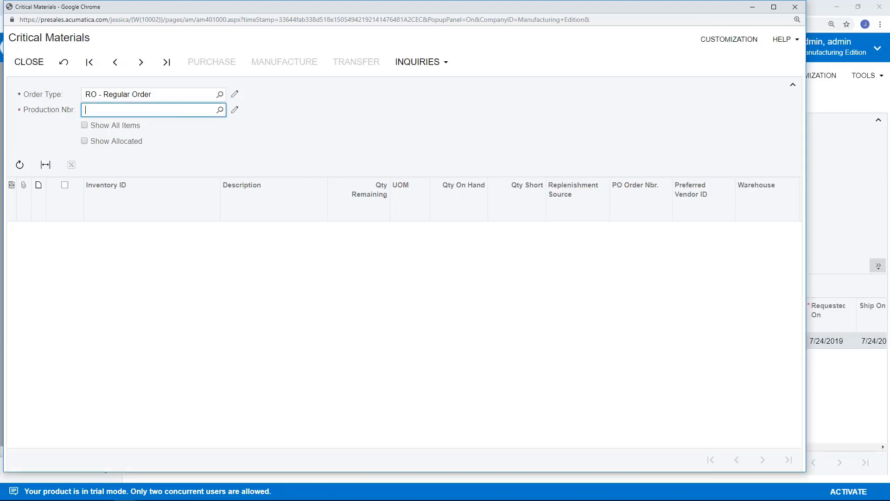
{"action": "left_click", "coordinate": [774, 7]}
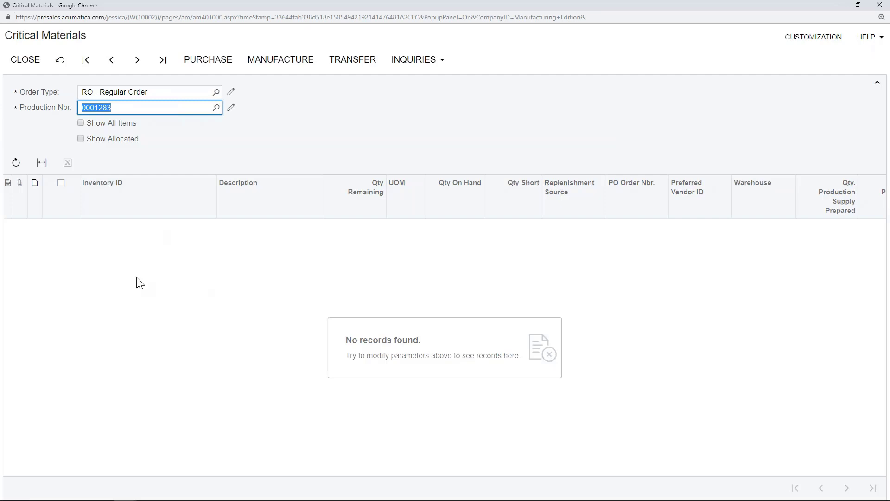
{"action": "left_click", "coordinate": [82, 122]}
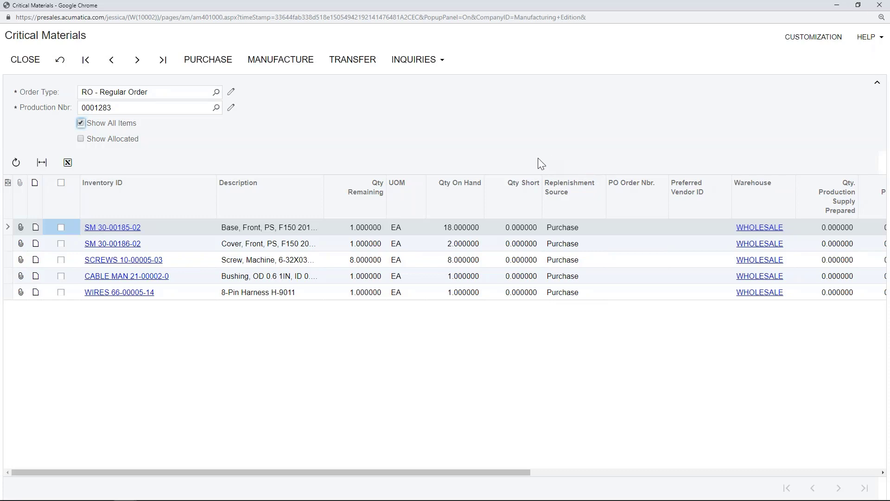
{"action": "left_click", "coordinate": [62, 226]}
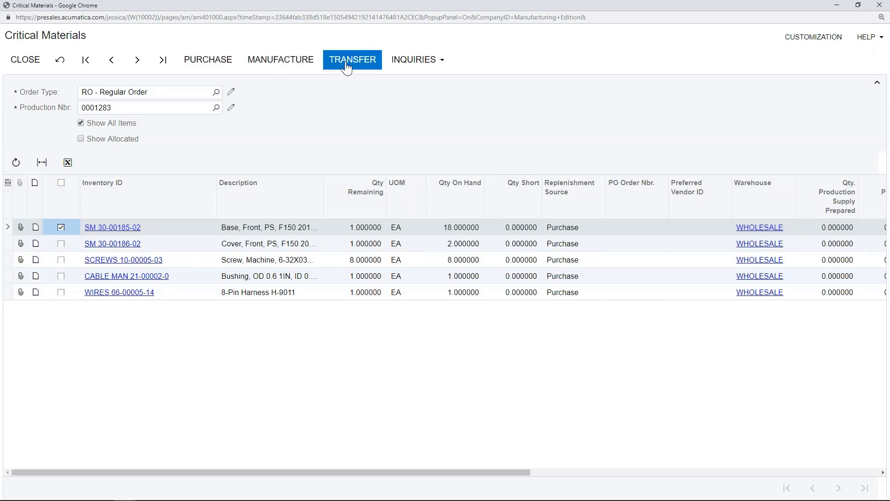
{"action": "left_click", "coordinate": [879, 7]}
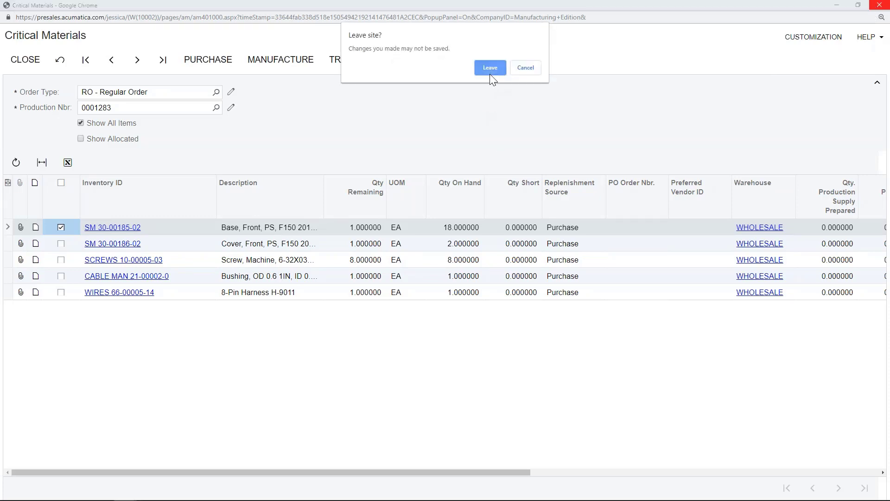
{"action": "left_click", "coordinate": [490, 68]}
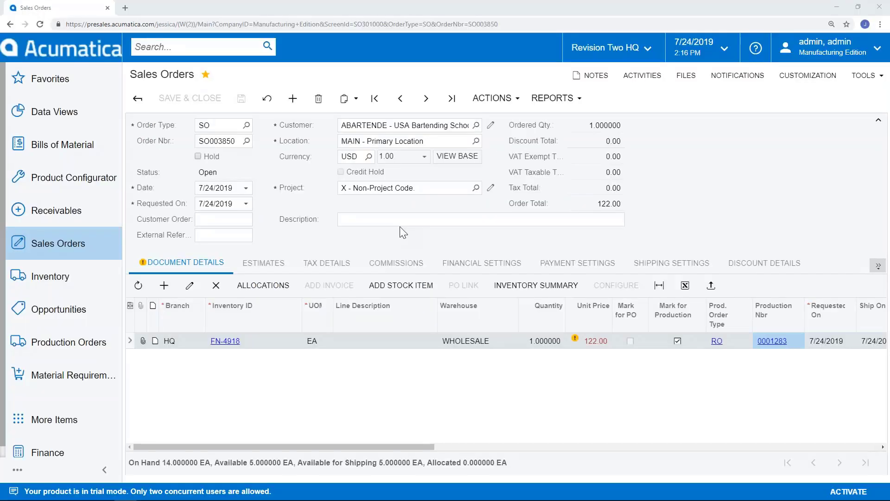
- Open the MRP Display inquiry and examine the AMCTOBAT manufacturing requirement on the last page of records
{"action": "left_click", "coordinate": [100, 387]}
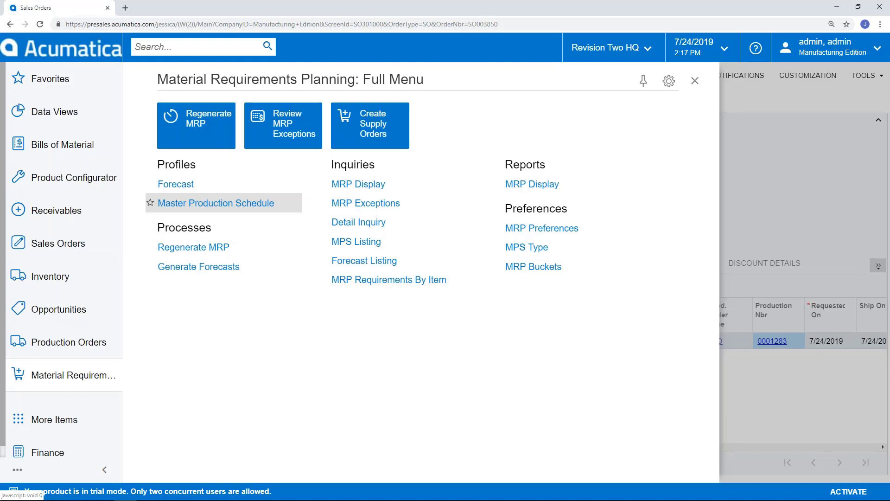
{"action": "left_click", "coordinate": [352, 190]}
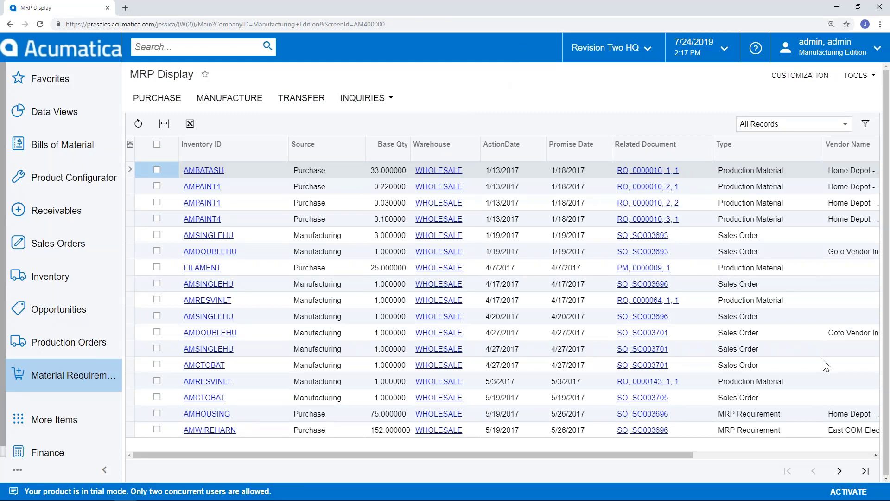
{"action": "left_click", "coordinate": [865, 470]}
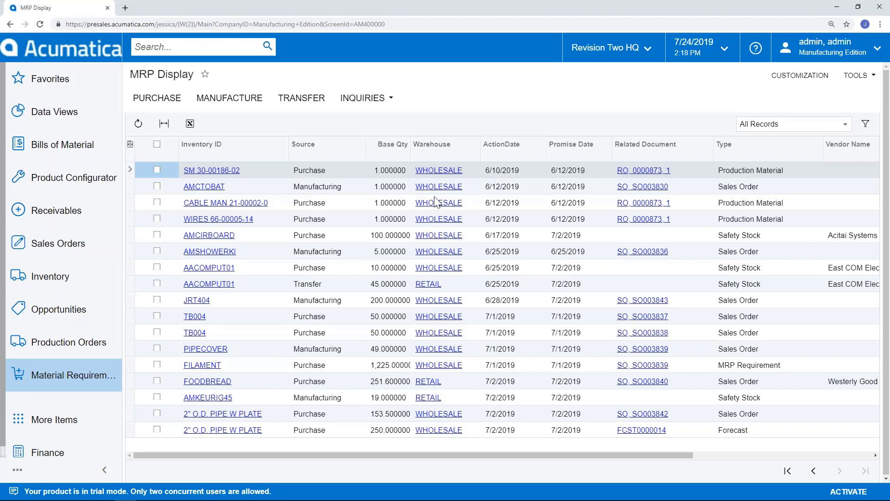
{"action": "left_click", "coordinate": [313, 192]}
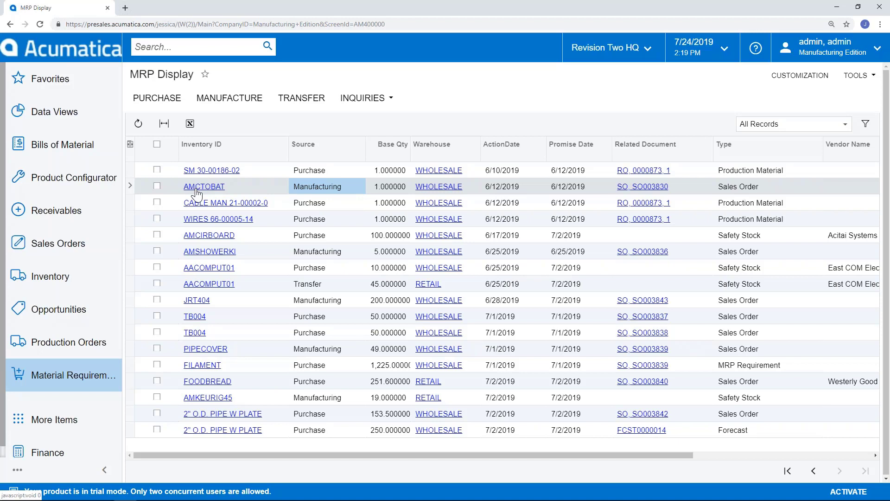
- Examine the MRP Detail Inquiry for purchase item SM 30-00186-02, then close it and leave MRP Display without saving for the Manufacturing Dashboard
{"action": "left_click", "coordinate": [157, 171]}
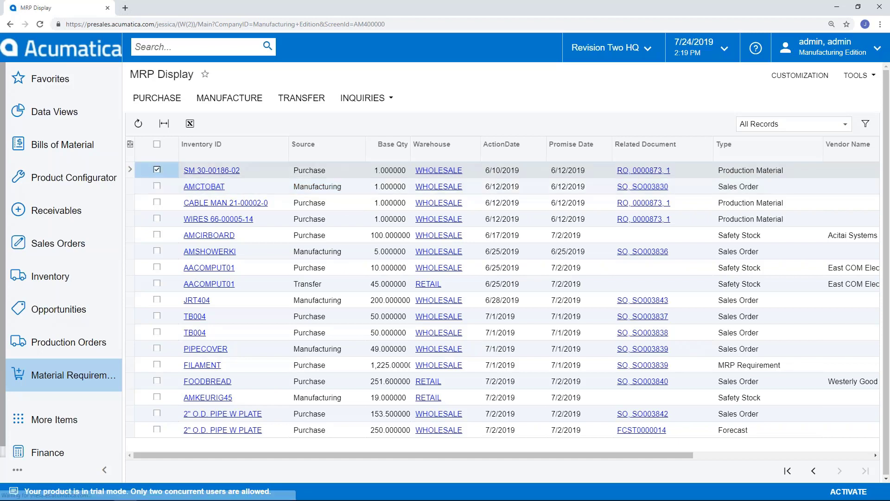
{"action": "left_click", "coordinate": [156, 170]}
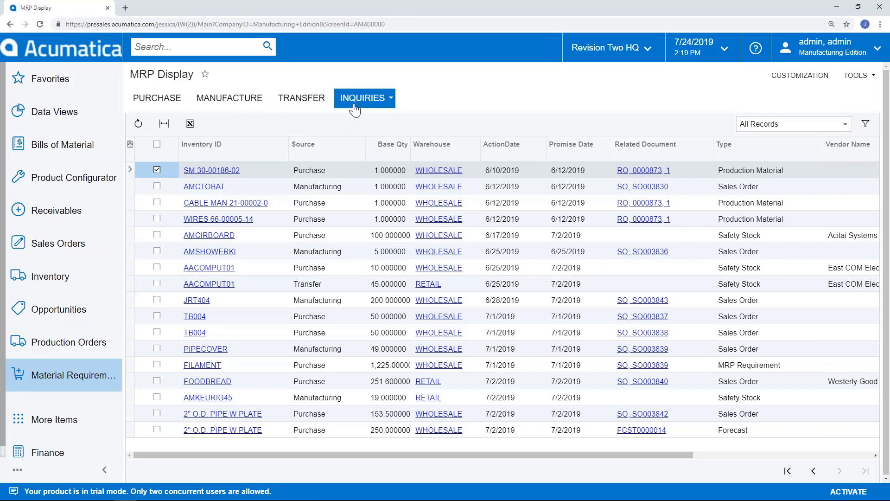
{"action": "left_click", "coordinate": [354, 106]}
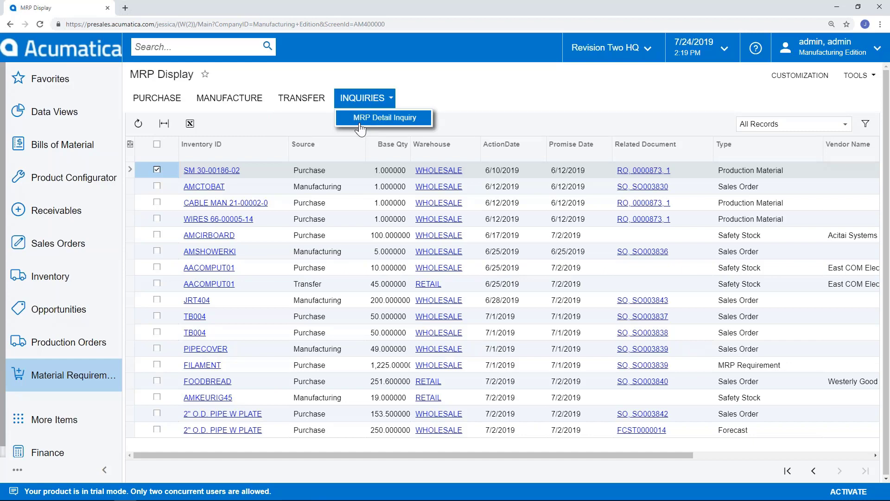
{"action": "left_click", "coordinate": [360, 123]}
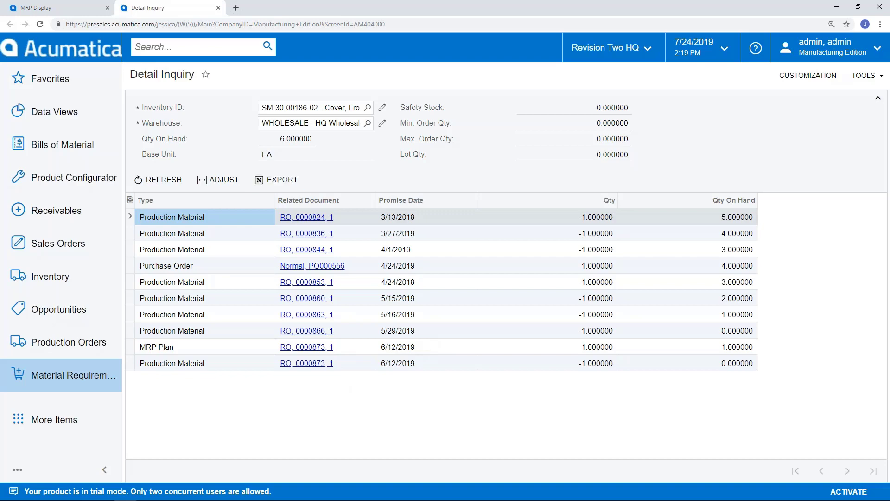
{"action": "left_click", "coordinate": [218, 8]}
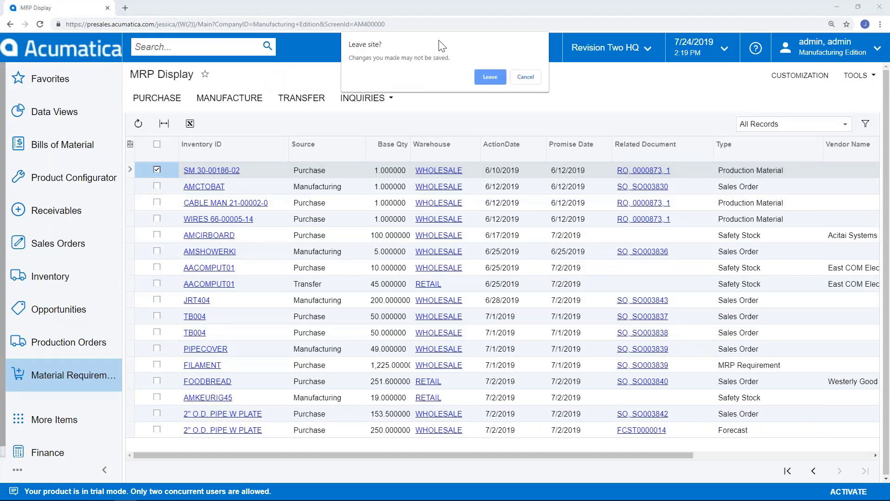
{"action": "left_click", "coordinate": [483, 76]}
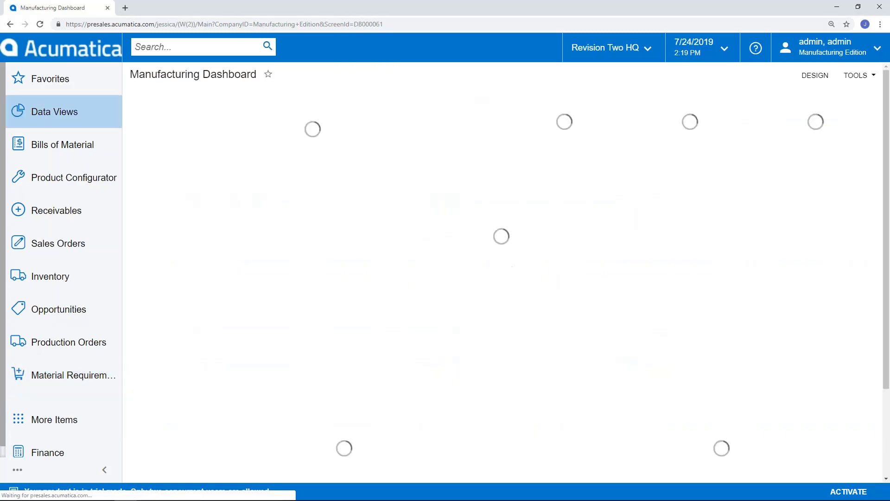
- Open the planned FN-4918 production order at the head of the Production Order Maintenance list and release the order
{"action": "key", "text": "ctrl+minus"}
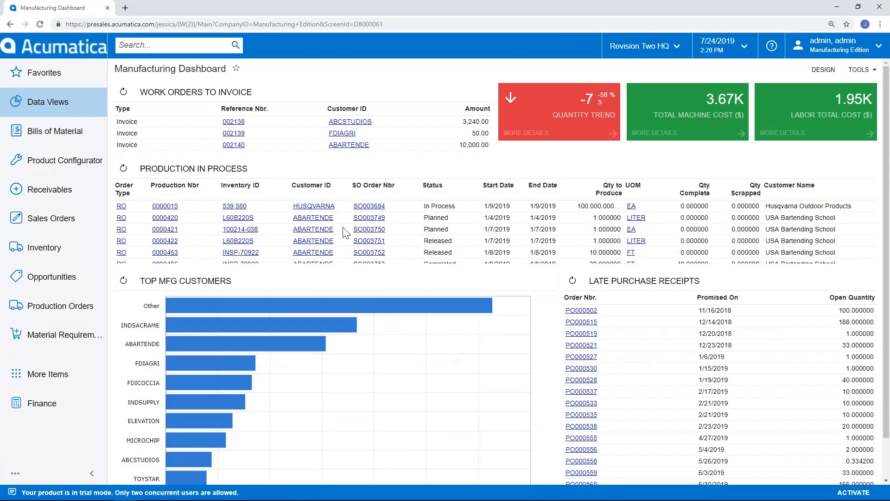
{"action": "mouse_move", "coordinate": [169, 317]}
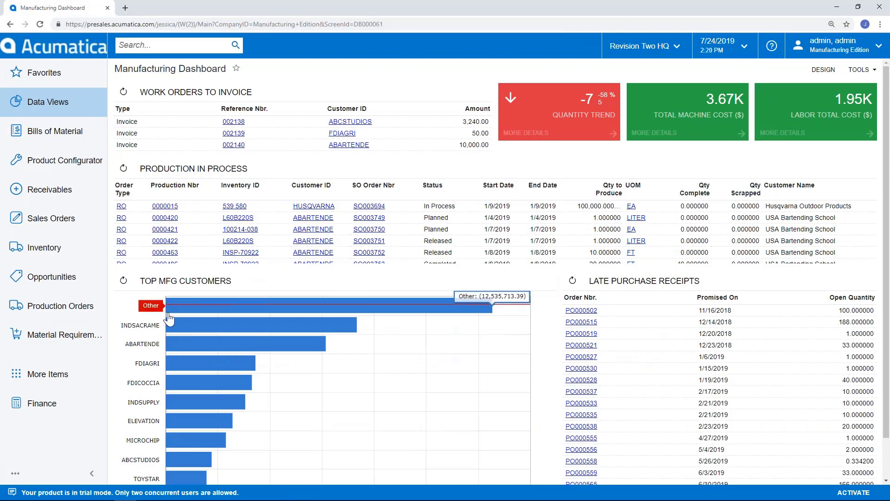
{"action": "left_click", "coordinate": [59, 315]}
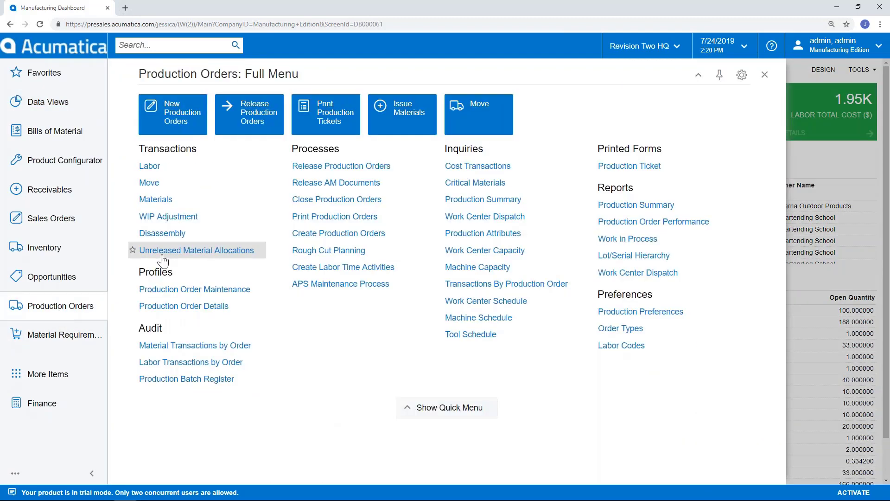
{"action": "left_click", "coordinate": [187, 290]}
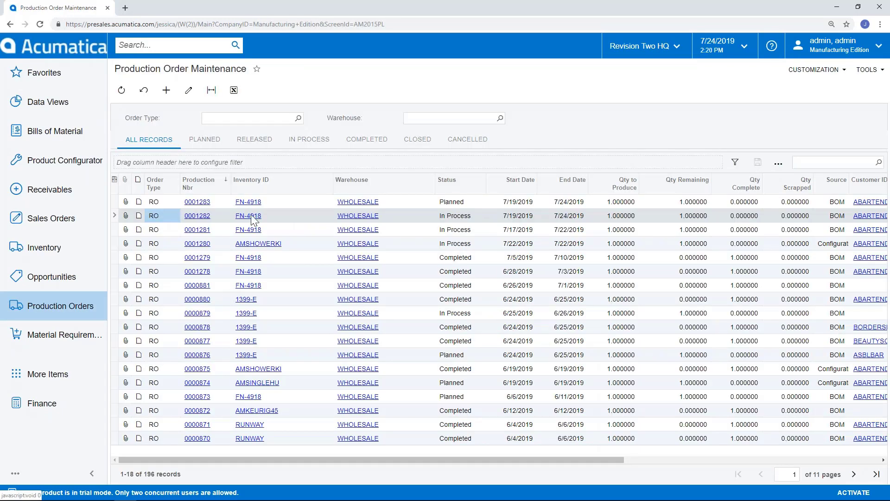
{"action": "left_click", "coordinate": [200, 203]}
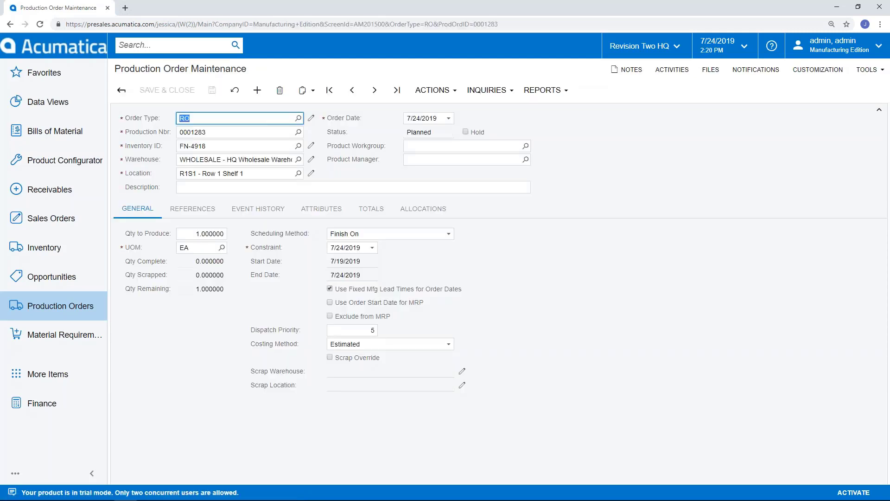
{"action": "key", "text": "ctrl+plus"}
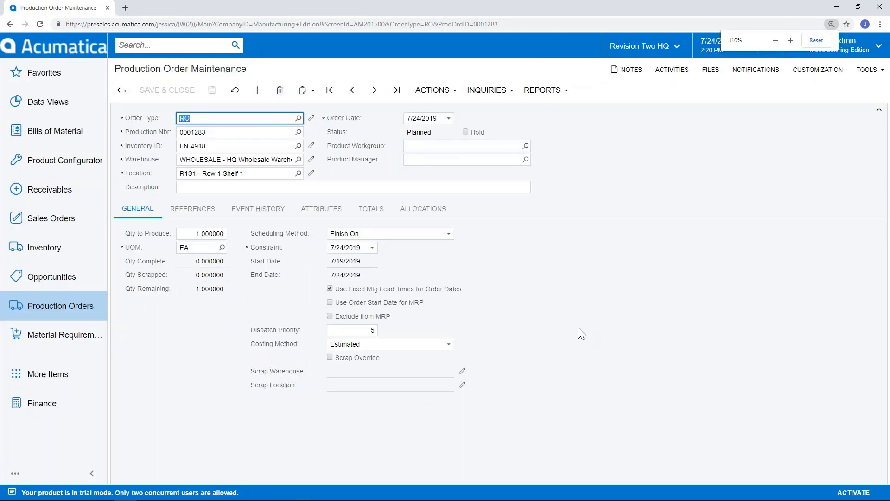
{"action": "left_click", "coordinate": [437, 91]}
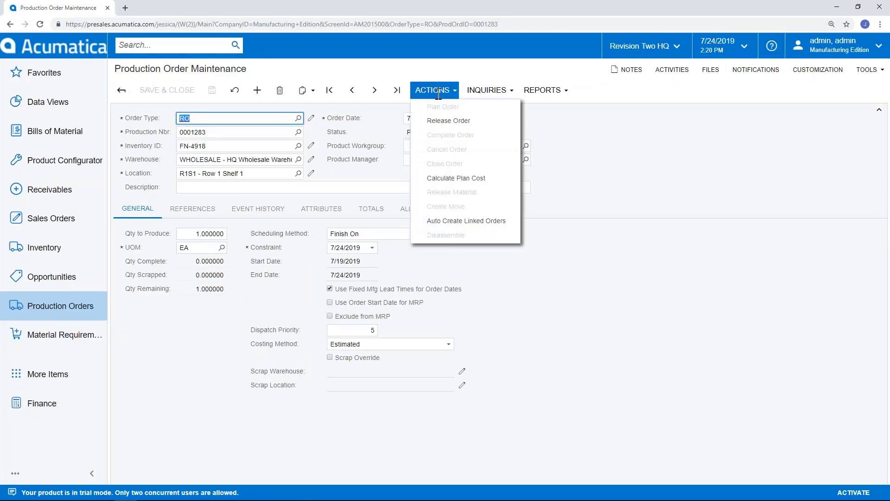
{"action": "left_click", "coordinate": [453, 124]}
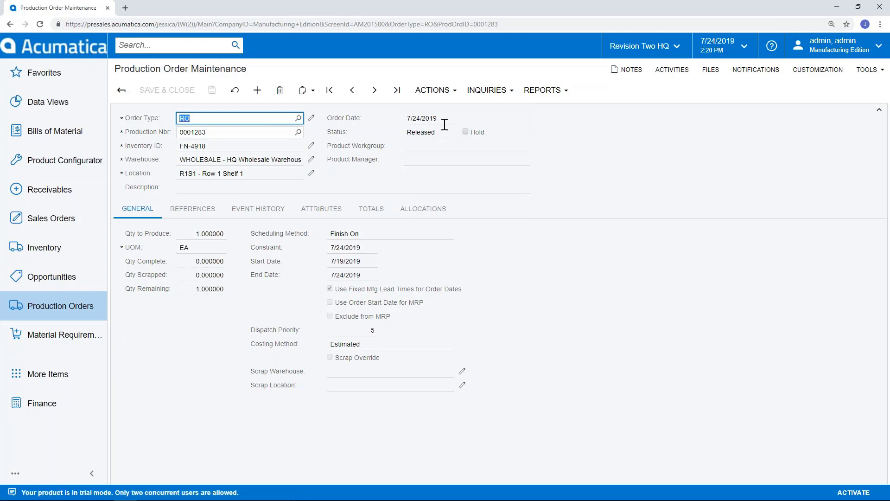
- Issue all required materials for the released FN-4918 production order and release the resulting material batch after taking it off hold
{"action": "left_click", "coordinate": [444, 93]}
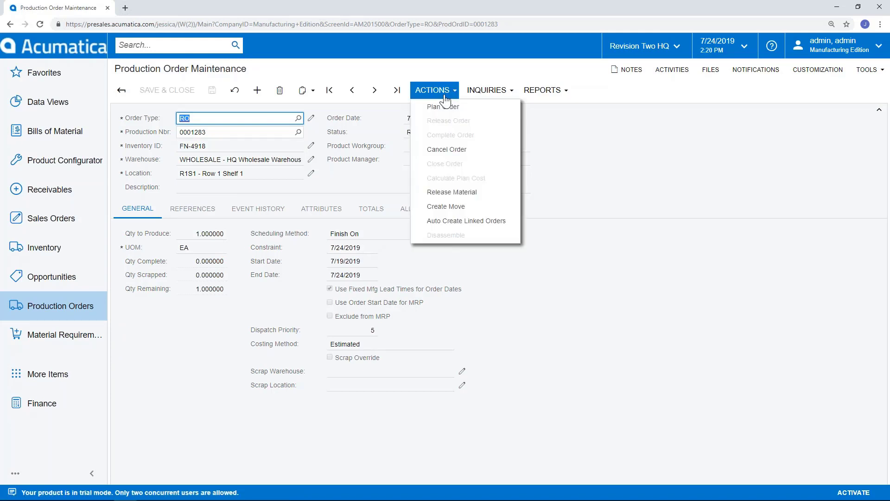
{"action": "left_click", "coordinate": [452, 193]}
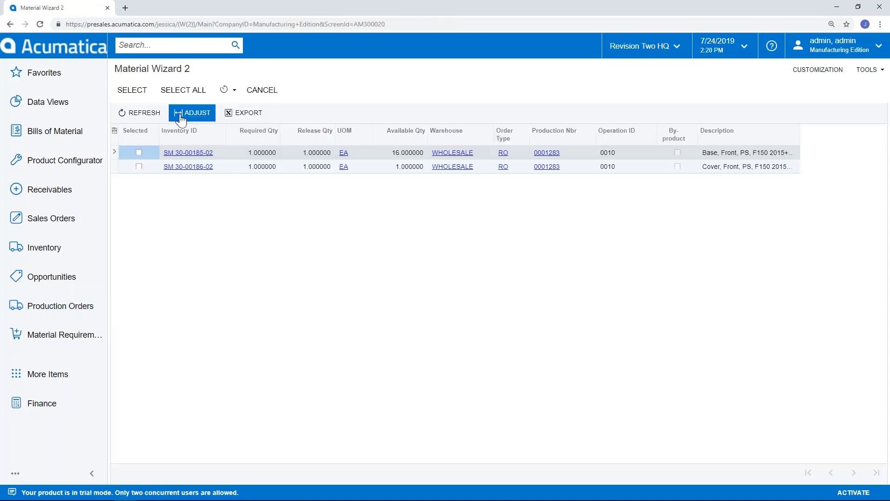
{"action": "left_click", "coordinate": [183, 90]}
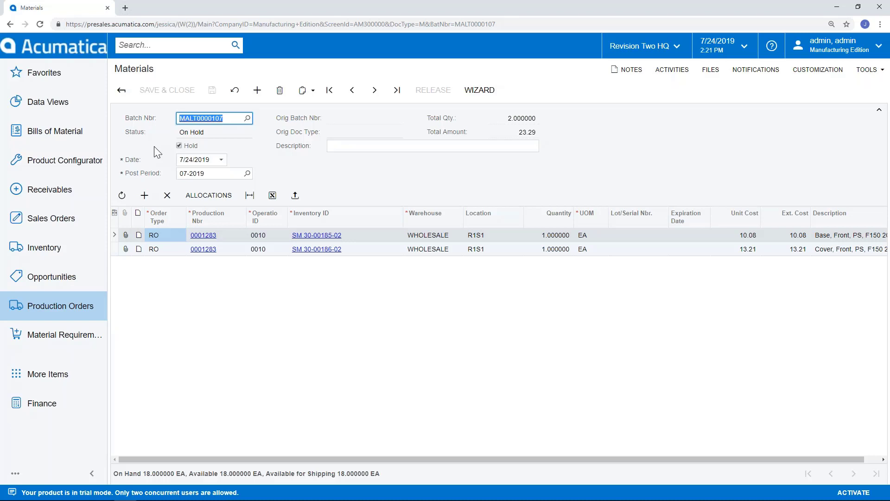
{"action": "left_click", "coordinate": [179, 146]}
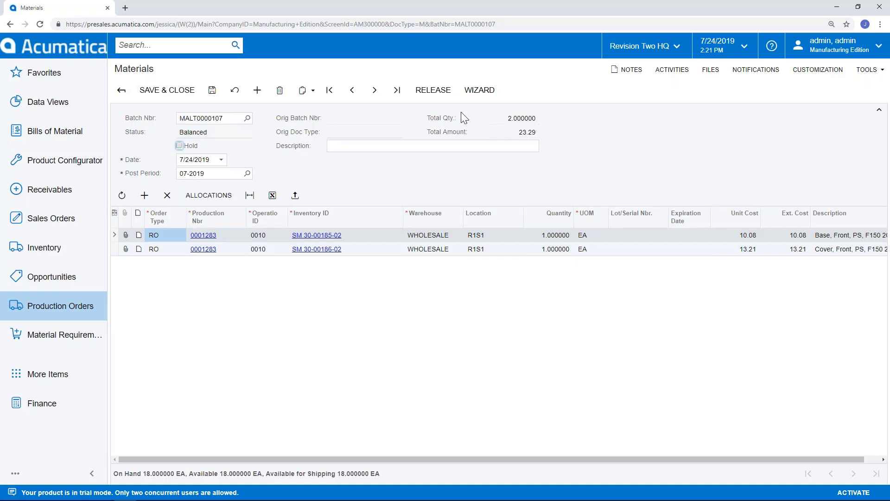
{"action": "left_click", "coordinate": [444, 93]}
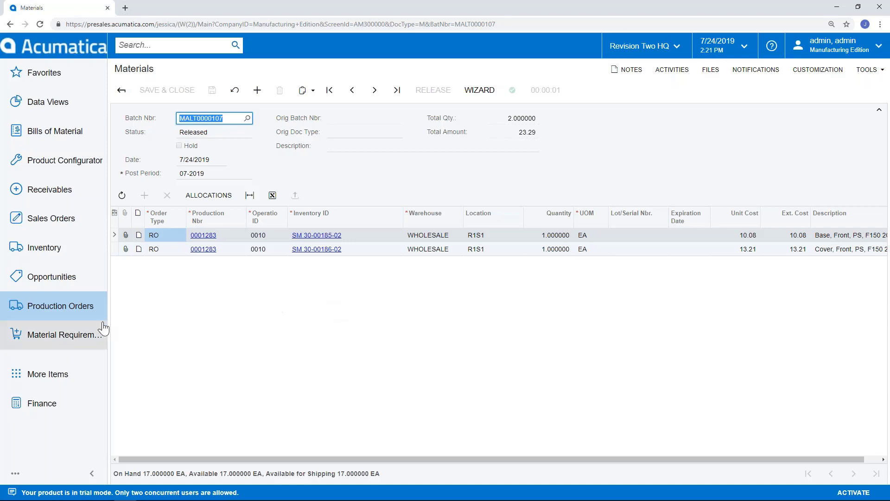
- Create a new labor batch with a Direct labor line of order type RO for the released FN-4918 production order
{"action": "left_click", "coordinate": [77, 319]}
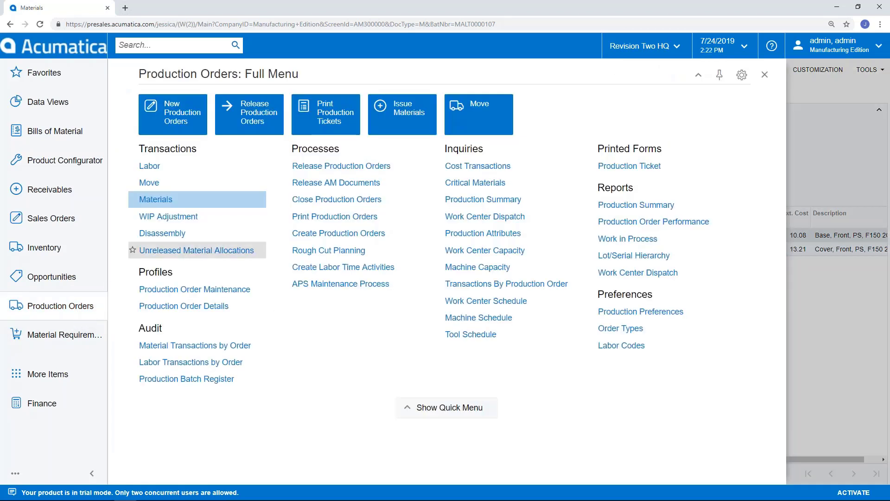
{"action": "left_click", "coordinate": [147, 169]}
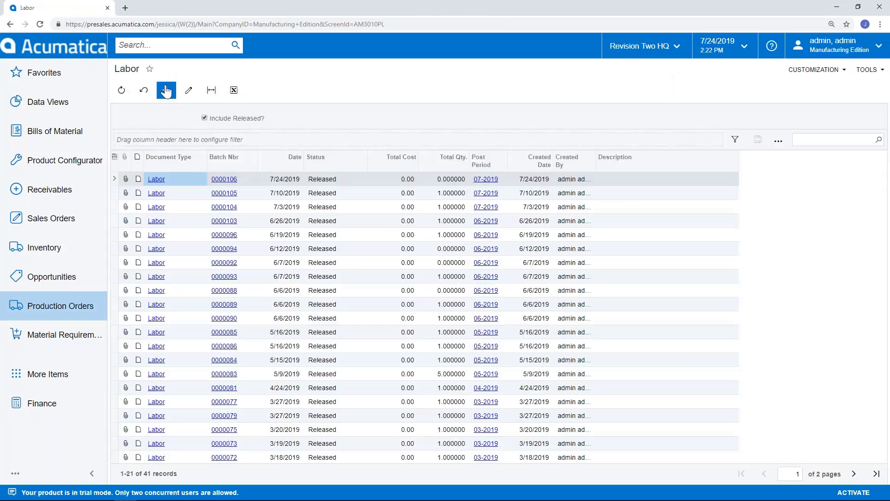
{"action": "left_click", "coordinate": [166, 90]}
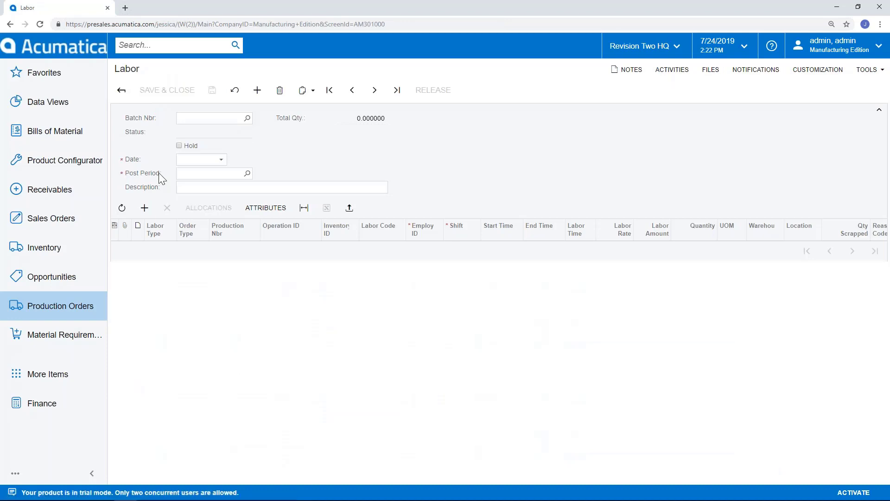
{"action": "left_click", "coordinate": [144, 207]}
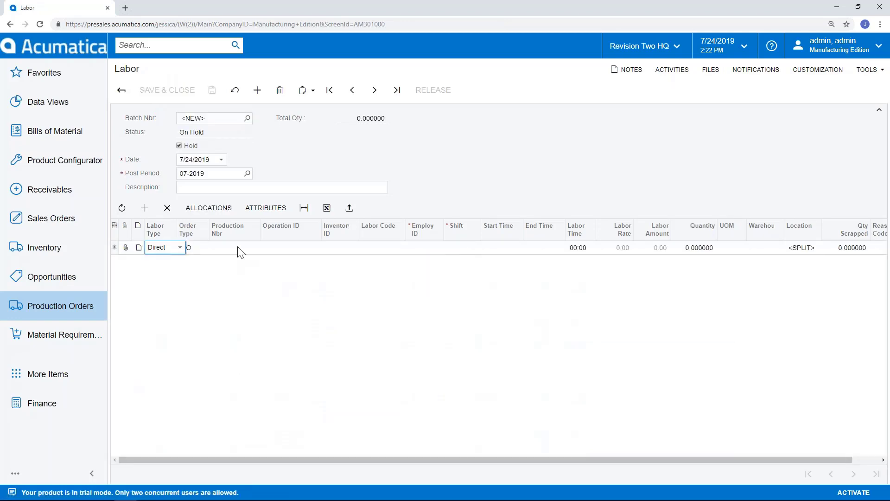
{"action": "left_click", "coordinate": [239, 249]}
{"action": "left_click", "coordinate": [263, 247]}
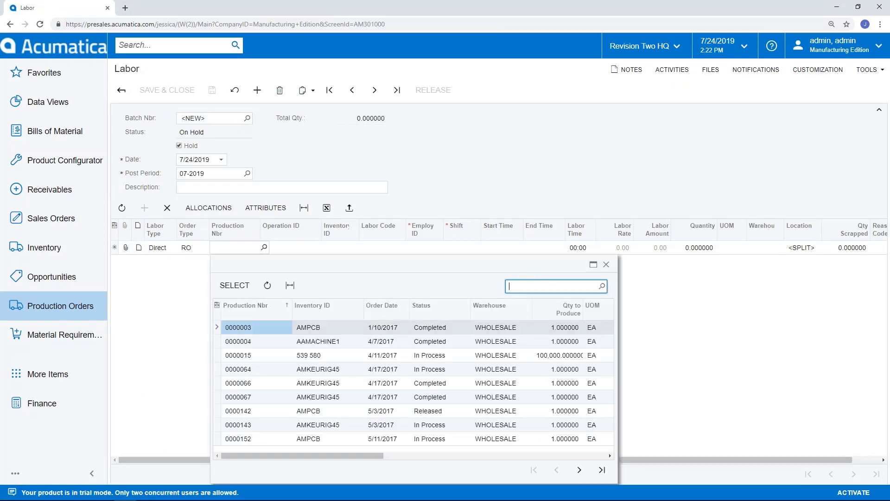
{"action": "type", "text": "1283"}
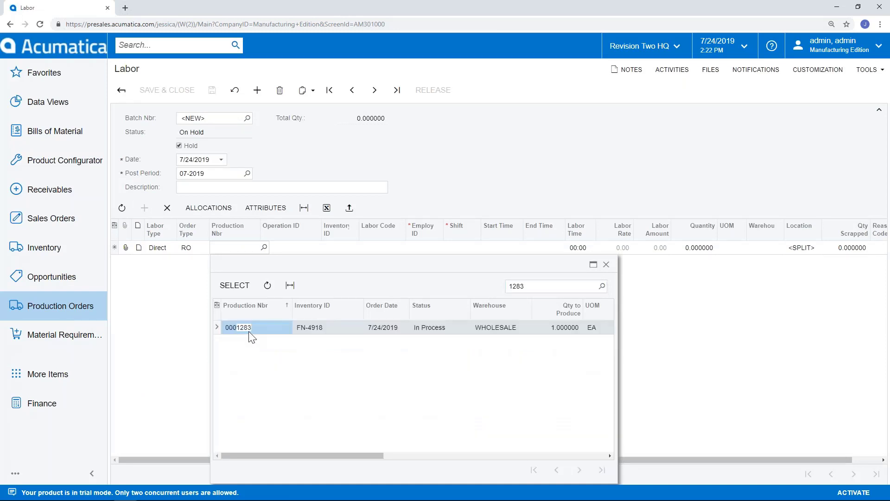
{"action": "double_click", "coordinate": [248, 330]}
- Set the labor line's operation to 0050 and assign an employee to it
{"action": "left_click", "coordinate": [325, 247]}
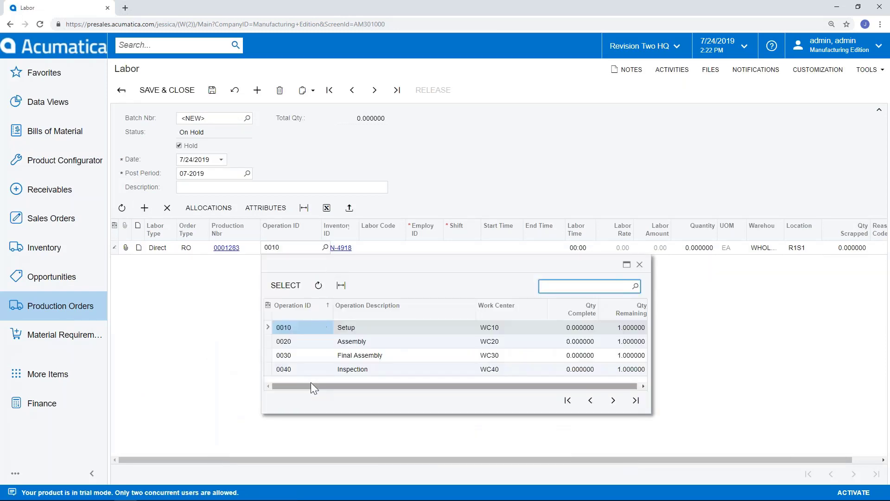
{"action": "left_click", "coordinate": [610, 402]}
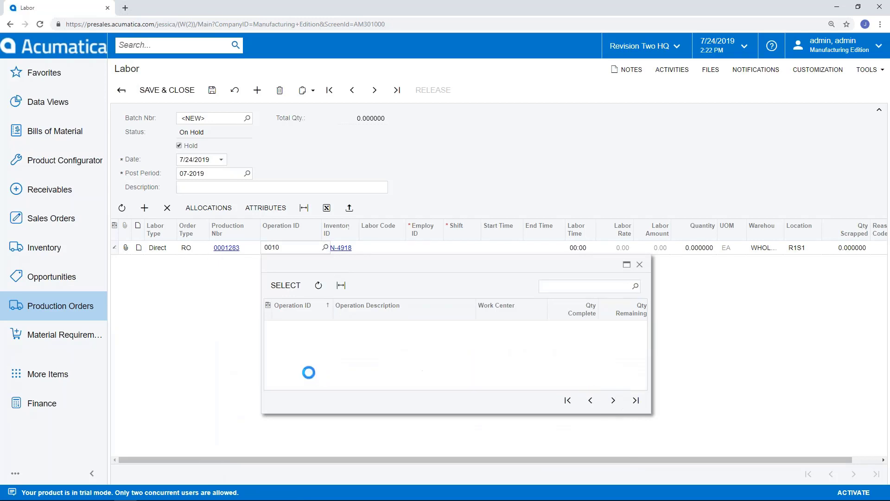
{"action": "double_click", "coordinate": [301, 371]}
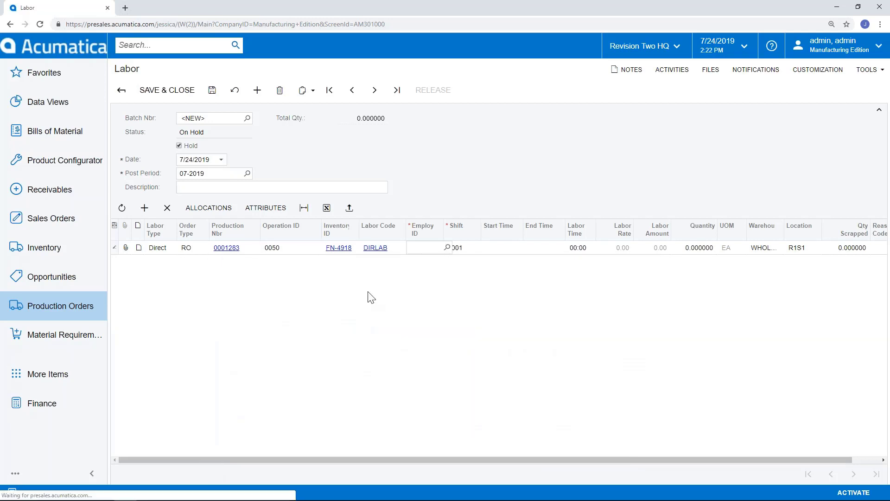
{"action": "left_click", "coordinate": [447, 248]}
{"action": "double_click", "coordinate": [443, 321]}
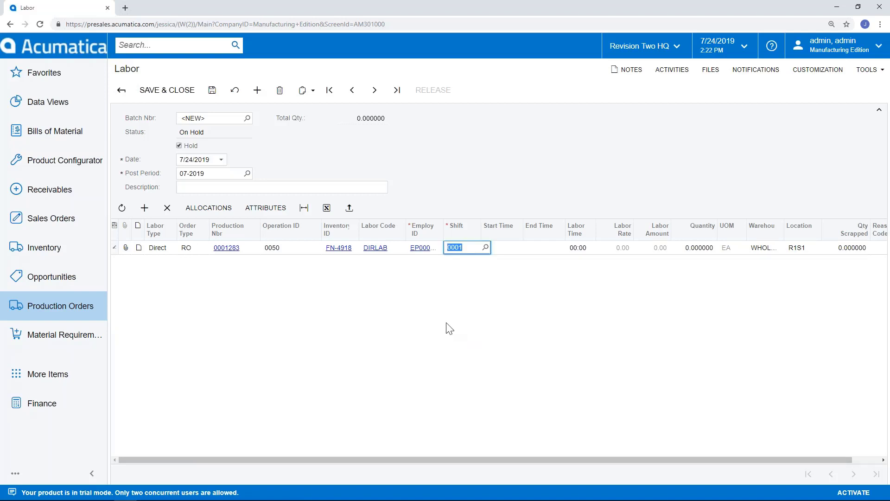
- Set the labor line's time to 01:30 and release the labor batch after taking it off hold
{"action": "left_click", "coordinate": [577, 247]}
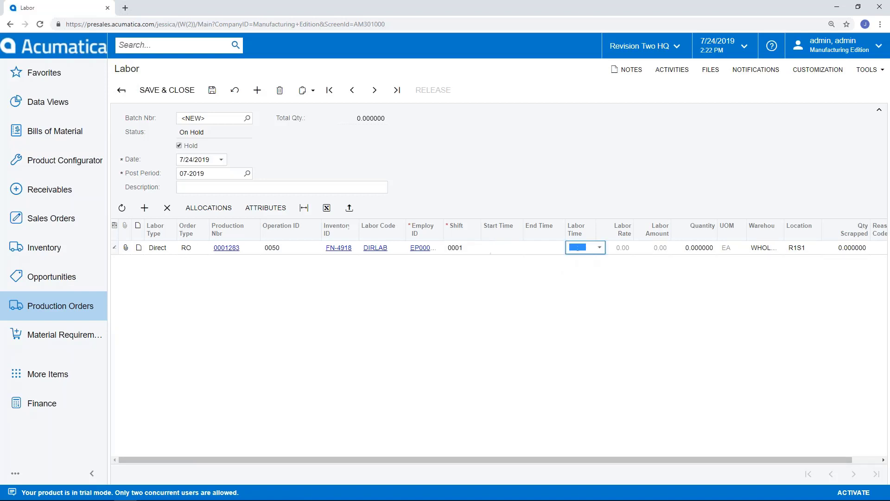
{"action": "left_click", "coordinate": [599, 248]}
{"action": "left_click", "coordinate": [579, 287]}
{"action": "left_click", "coordinate": [181, 145]}
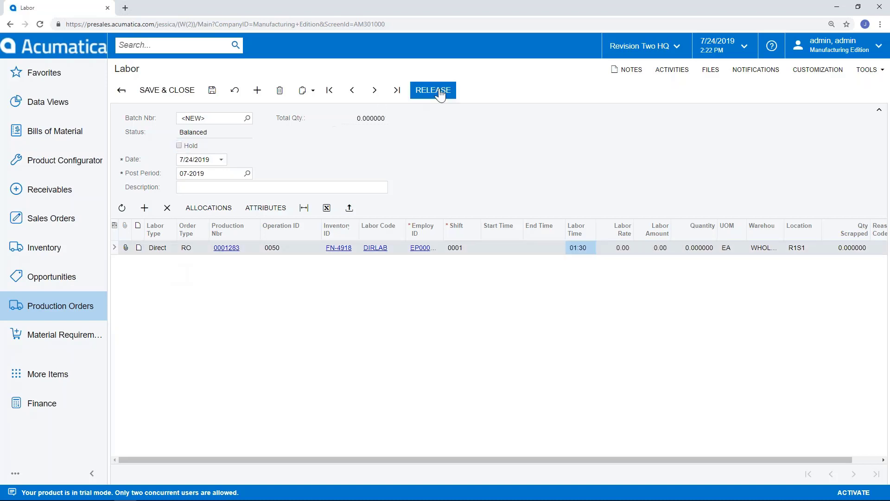
{"action": "left_click", "coordinate": [439, 91]}
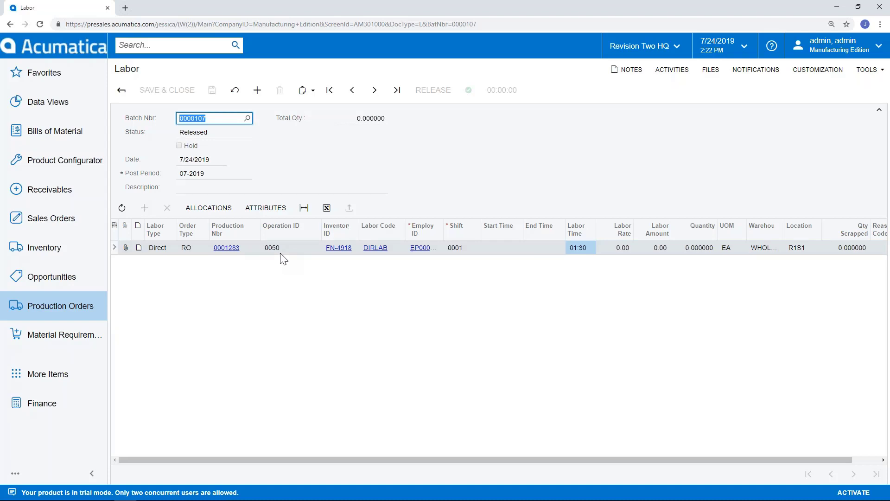
- Open the production order linked to the labor line and review its event history and its planned, actual and variance totals
{"action": "left_click", "coordinate": [235, 249]}
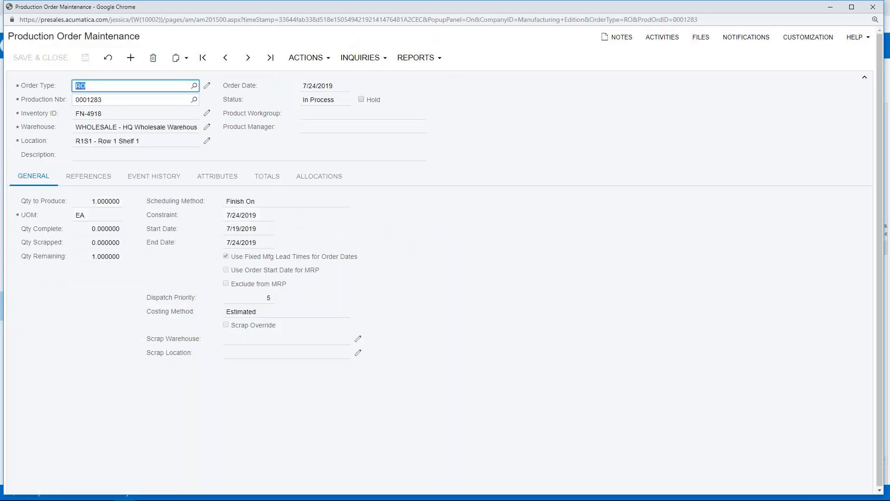
{"action": "left_click", "coordinate": [146, 182]}
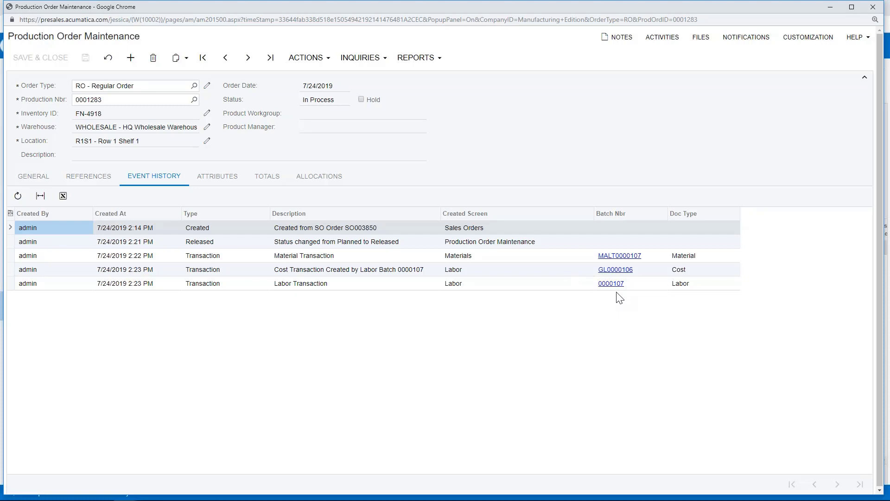
{"action": "left_click", "coordinate": [263, 186]}
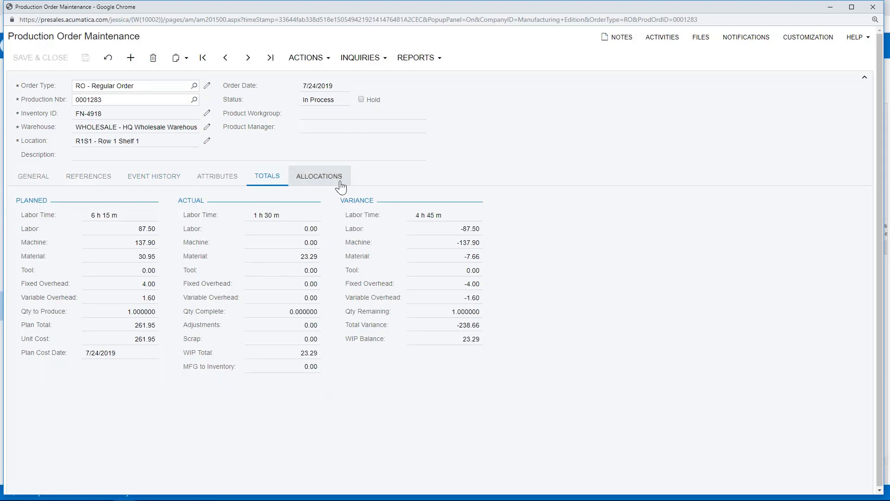
- Create a move transaction from the FN-4918 production order and set its line's operation to 0050 Packaging
{"action": "left_click", "coordinate": [307, 63]}
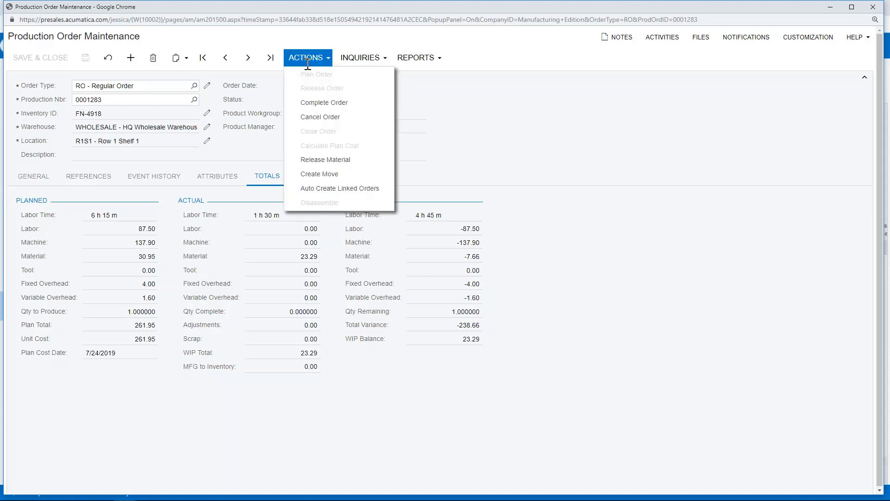
{"action": "left_click", "coordinate": [320, 175]}
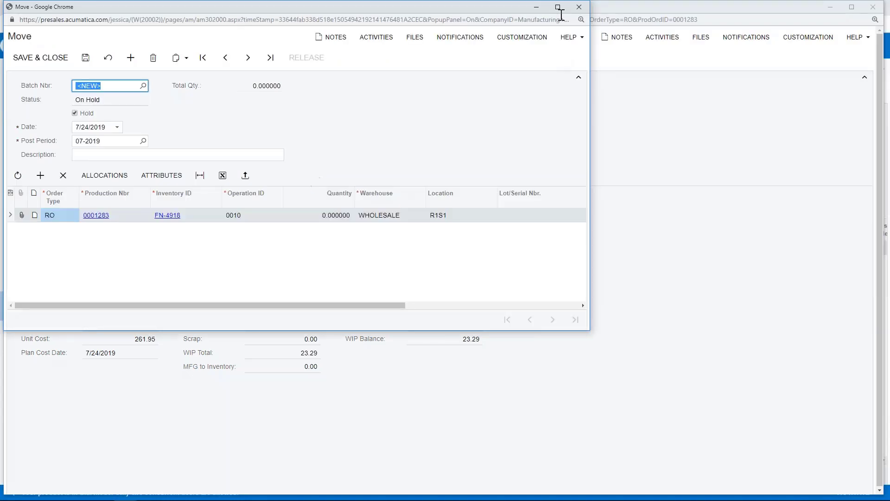
{"action": "left_click", "coordinate": [558, 6]}
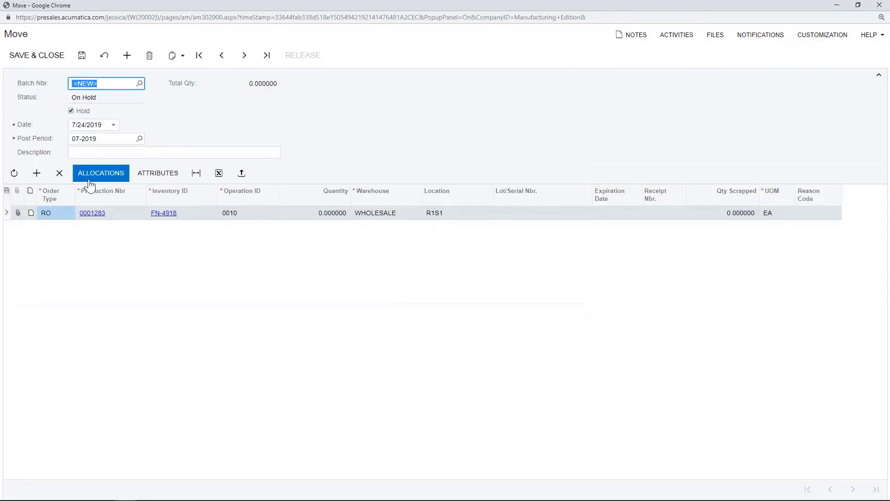
{"action": "left_click", "coordinate": [242, 213]}
{"action": "left_click", "coordinate": [281, 216]}
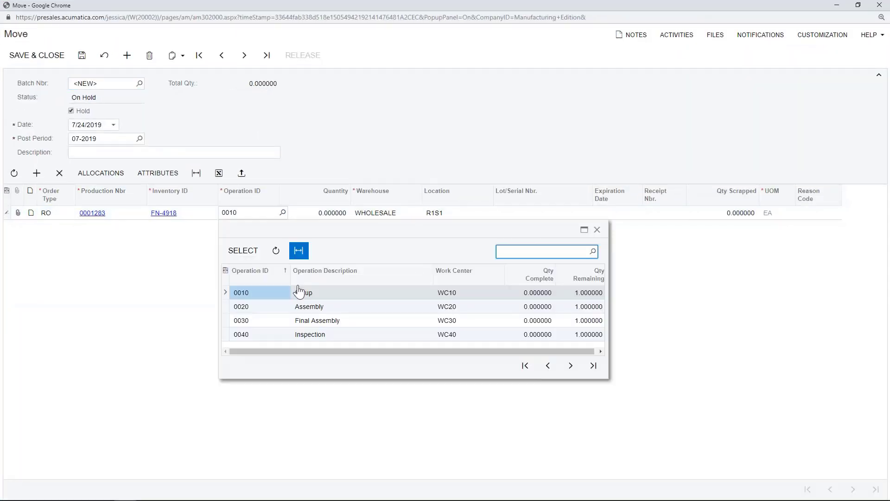
{"action": "left_click_drag", "start_coordinate": [361, 379], "coordinate": [350, 424]}
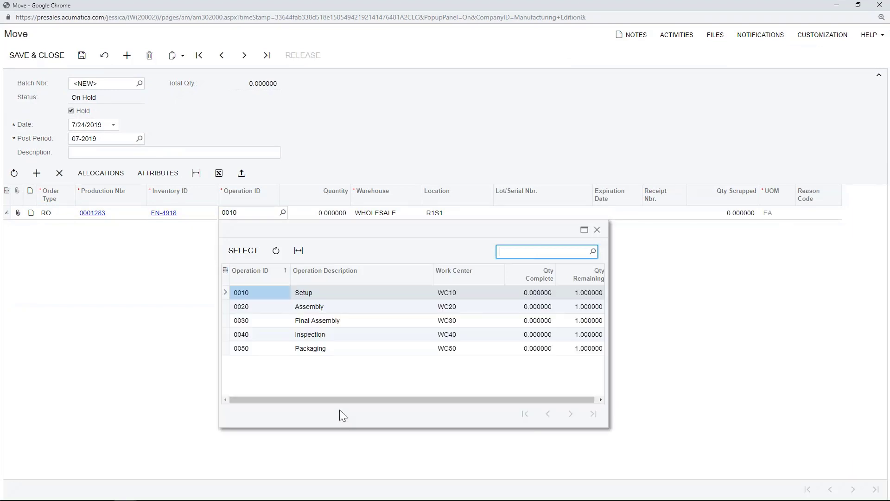
{"action": "left_click", "coordinate": [310, 335]}
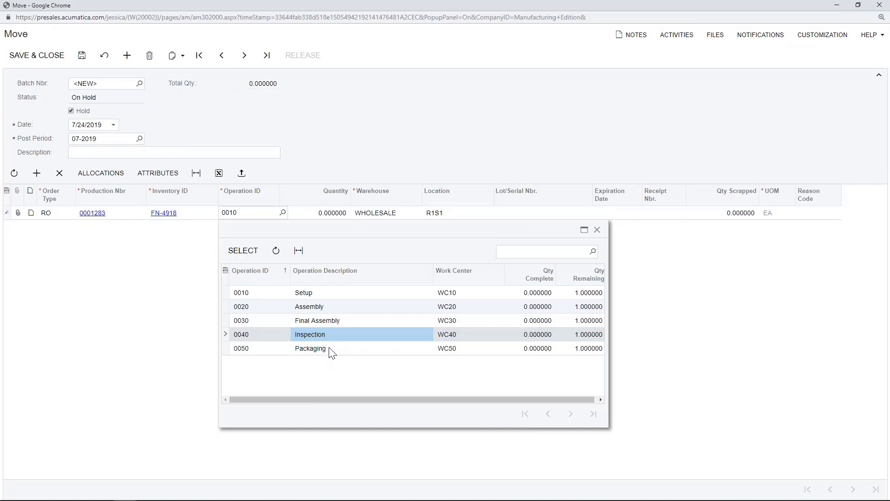
{"action": "left_click", "coordinate": [324, 349]}
{"action": "double_click", "coordinate": [325, 349]}
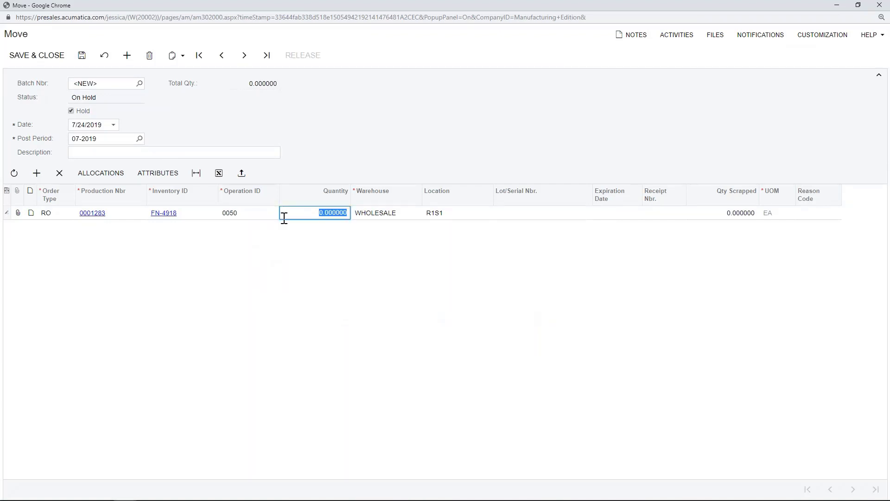
- Set the move line's quantity to 1 and release the move batch after taking it off hold
{"action": "type", "text": "1"}
{"action": "key", "text": "Tab"}
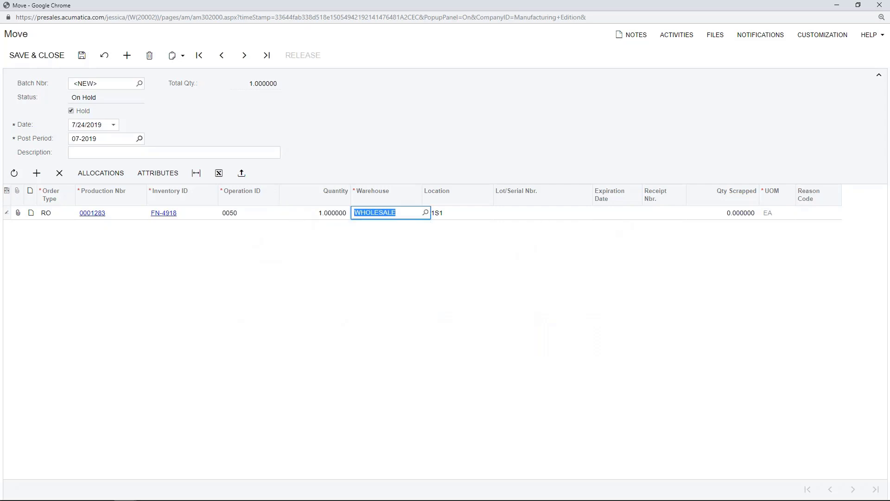
{"action": "left_click", "coordinate": [70, 111]}
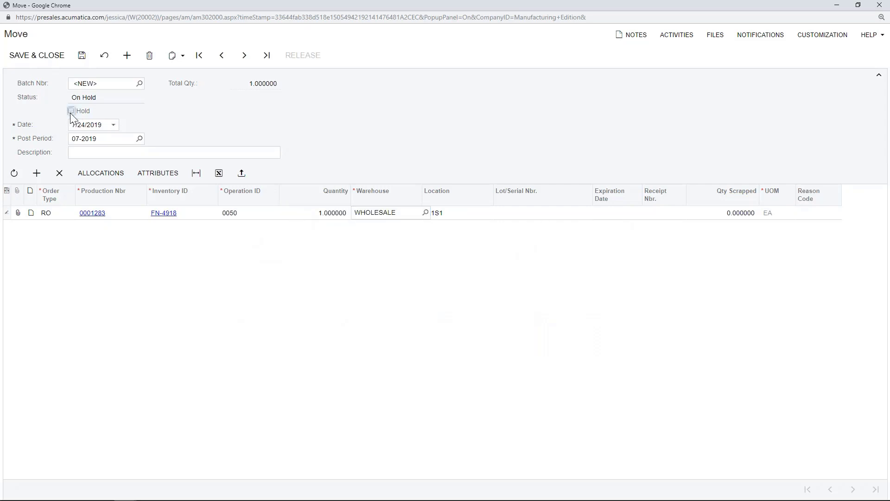
{"action": "left_click", "coordinate": [298, 62]}
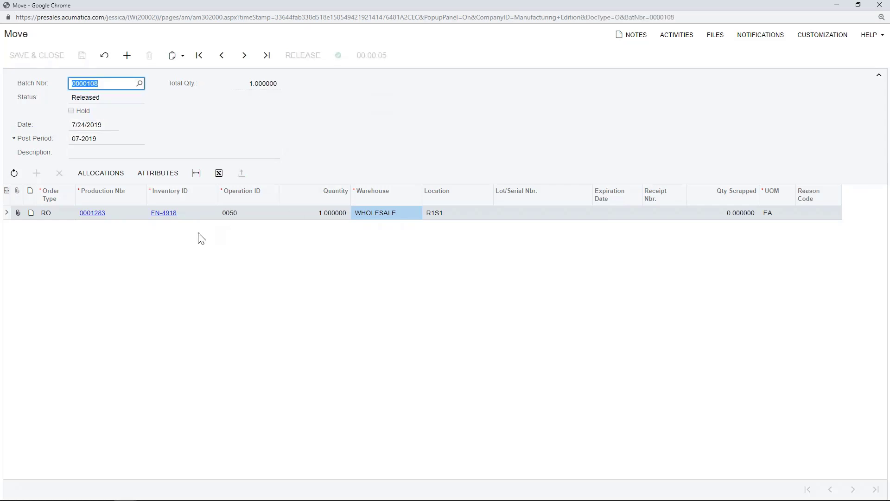
- Open the production order from the released move line to check its status and completed quantity, and return to the Manufacturing Dashboard
{"action": "left_click", "coordinate": [90, 216]}
{"action": "left_click", "coordinate": [90, 216]}
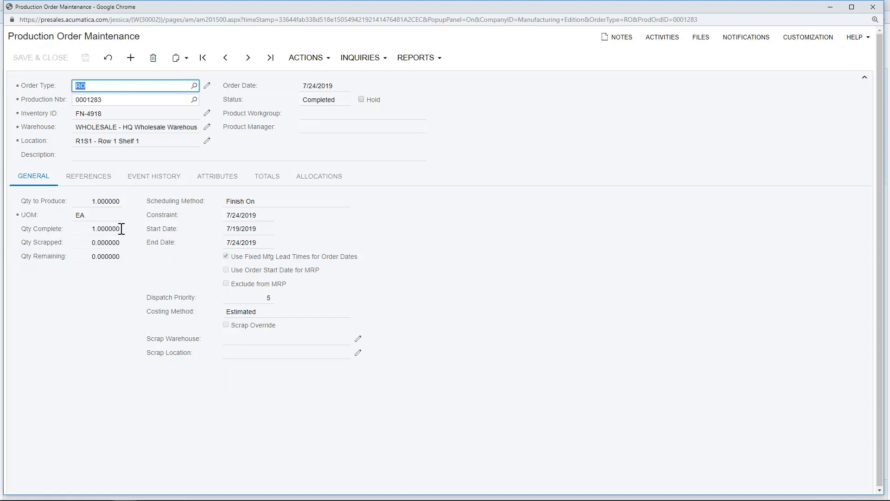
{"action": "key", "text": "alt+Tab"}
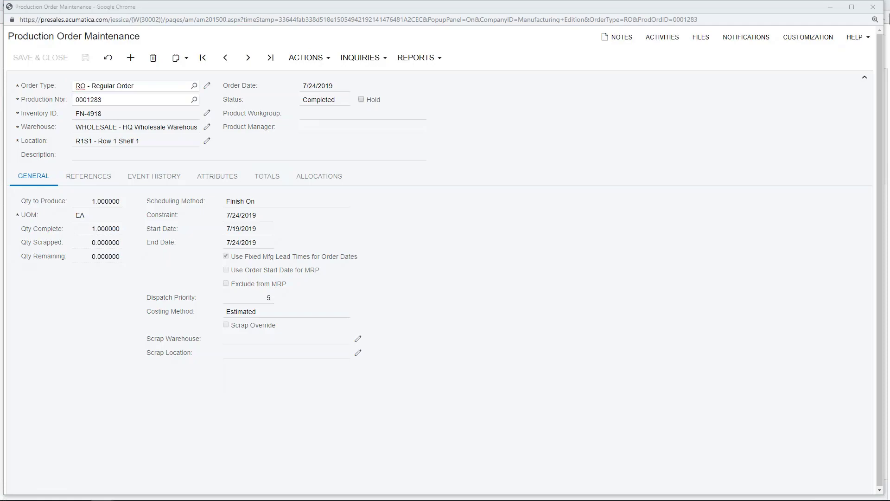
{"action": "left_click", "coordinate": [873, 7]}
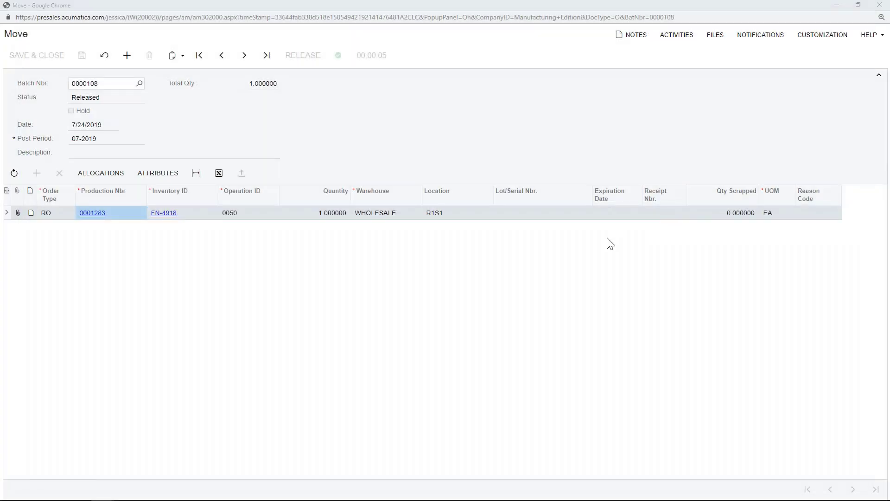
{"action": "left_click", "coordinate": [879, 4]}
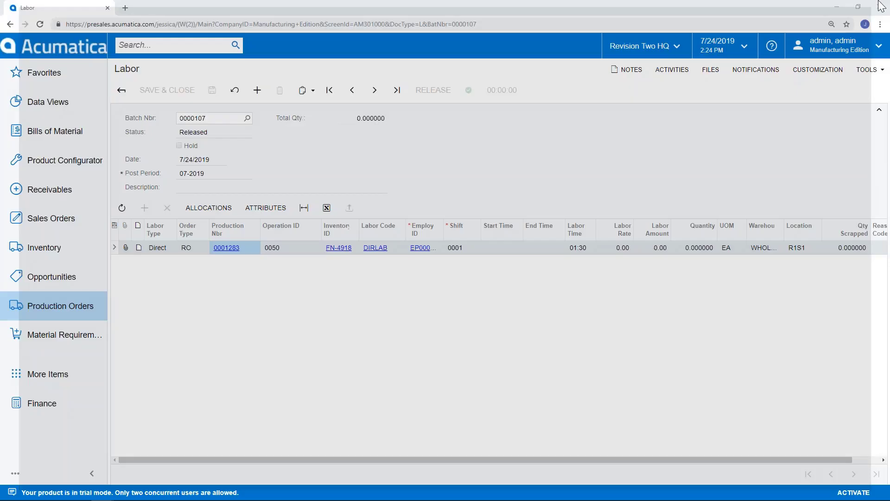
{"action": "left_click", "coordinate": [77, 47]}
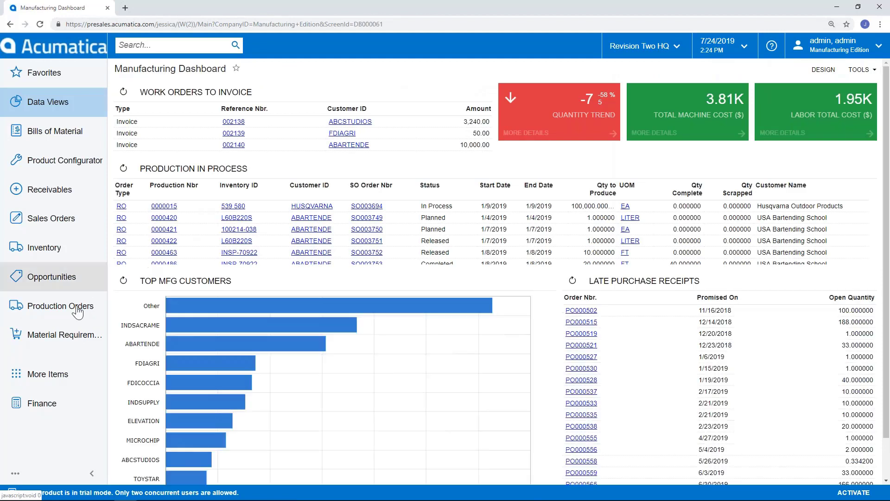
- Open Rough Cut Planning and mark the first production order on the last page of the list
{"action": "left_click", "coordinate": [52, 310]}
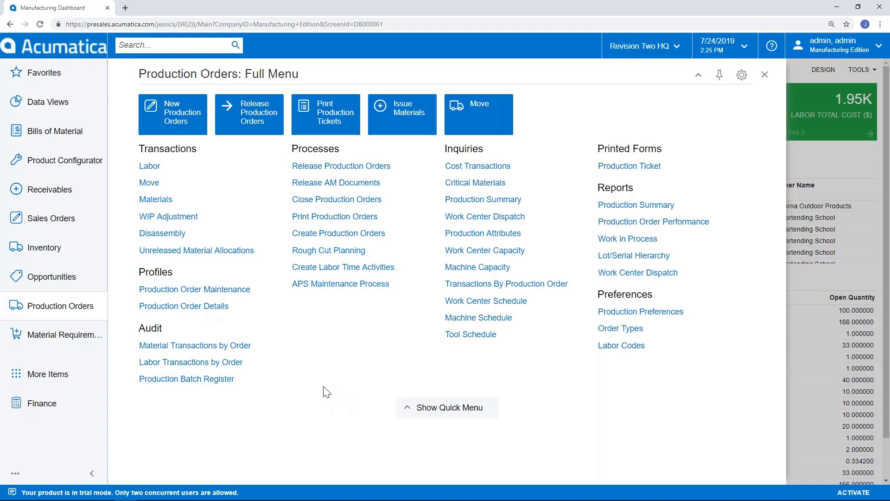
{"action": "left_click", "coordinate": [295, 250]}
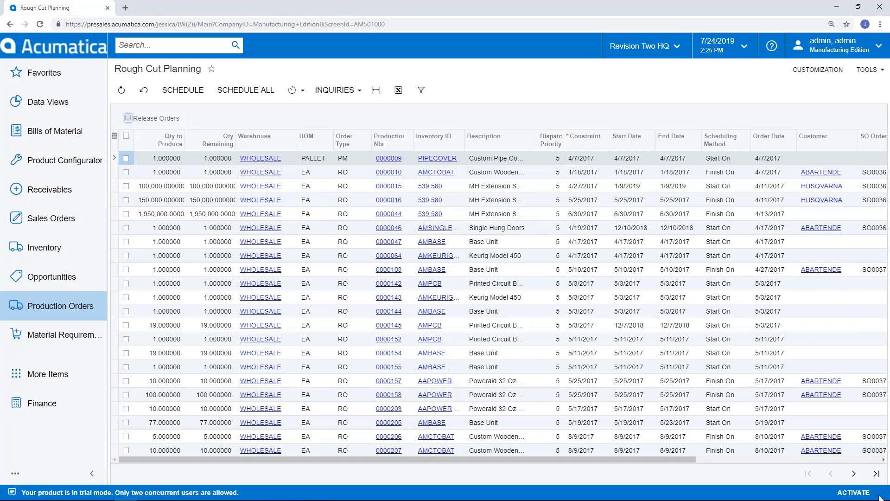
{"action": "left_click", "coordinate": [876, 473]}
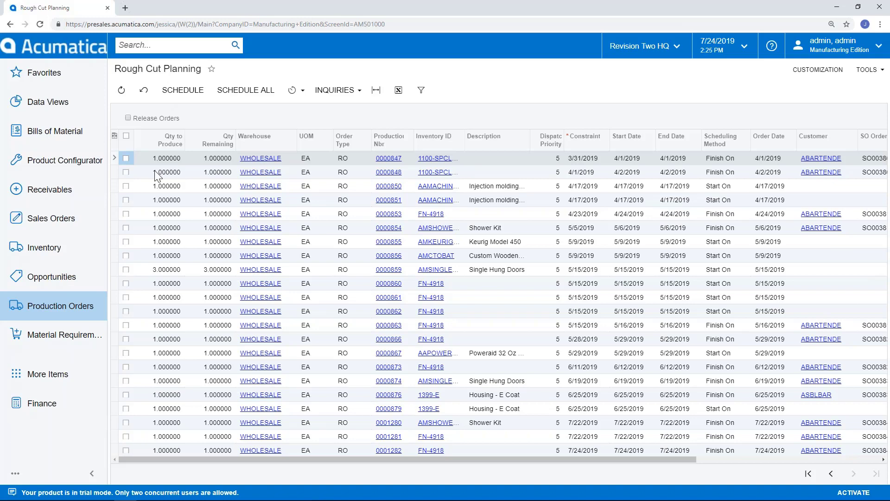
{"action": "left_click", "coordinate": [125, 158]}
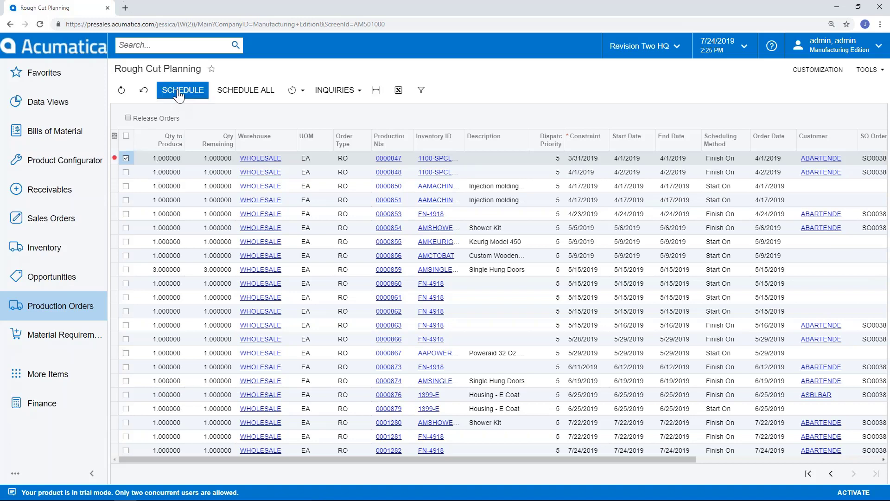
- Leave Rough Cut Planning unsaved, view the Work Center Schedule from 7/6/2017, and return to the Manufacturing Dashboard
{"action": "left_click", "coordinate": [84, 312]}
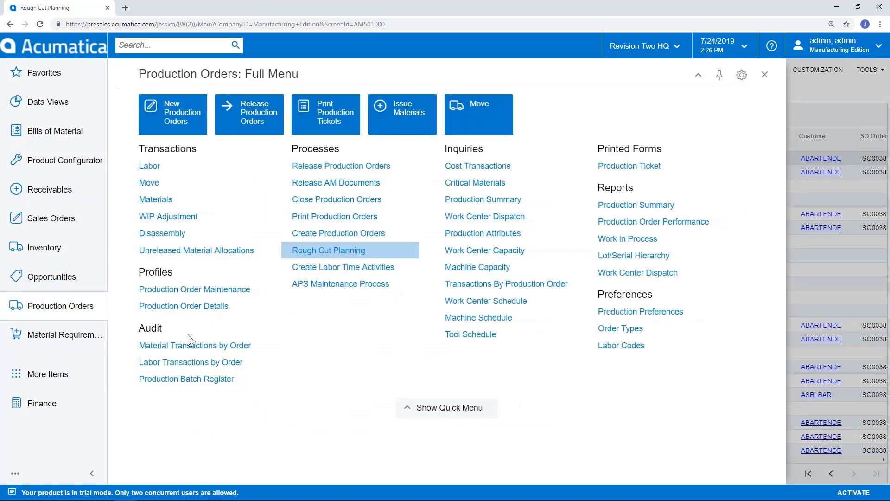
{"action": "left_click", "coordinate": [490, 307]}
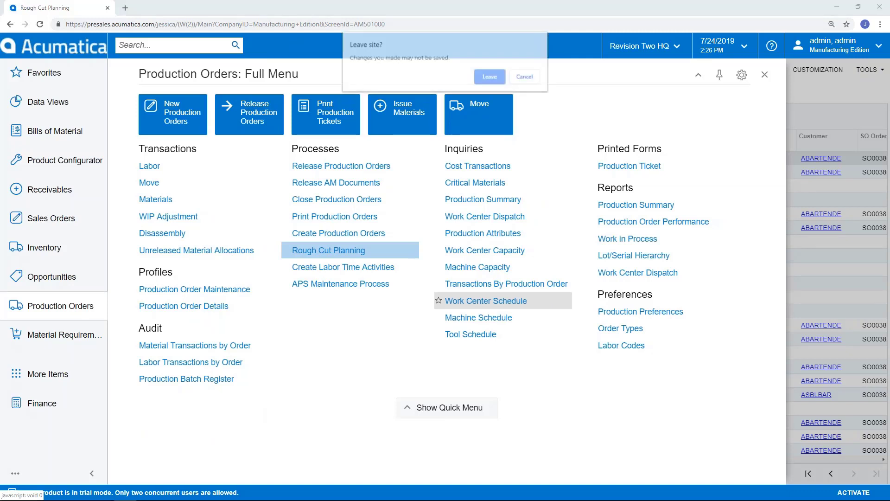
{"action": "left_click", "coordinate": [496, 78]}
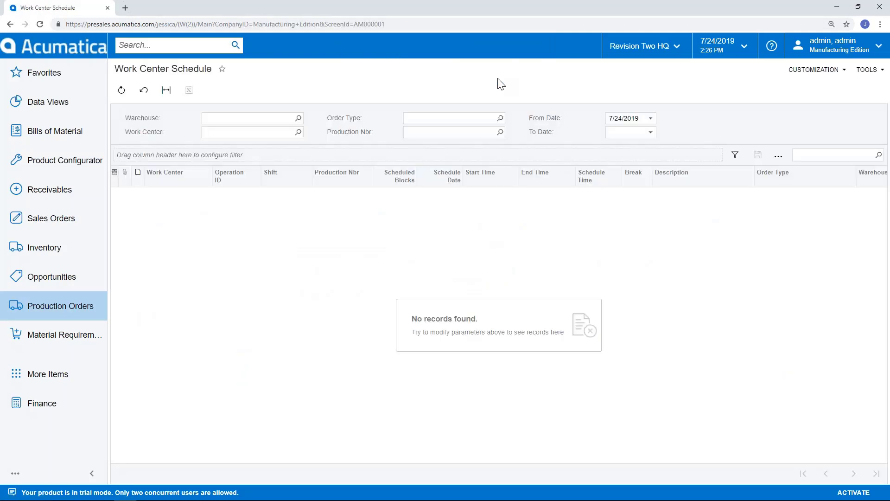
{"action": "left_click", "coordinate": [650, 119]}
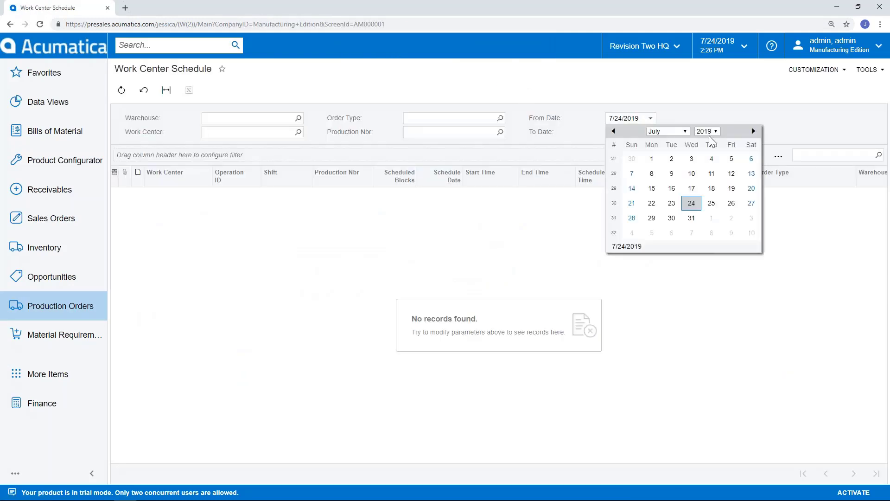
{"action": "left_click", "coordinate": [706, 131]}
{"action": "left_click", "coordinate": [704, 166]}
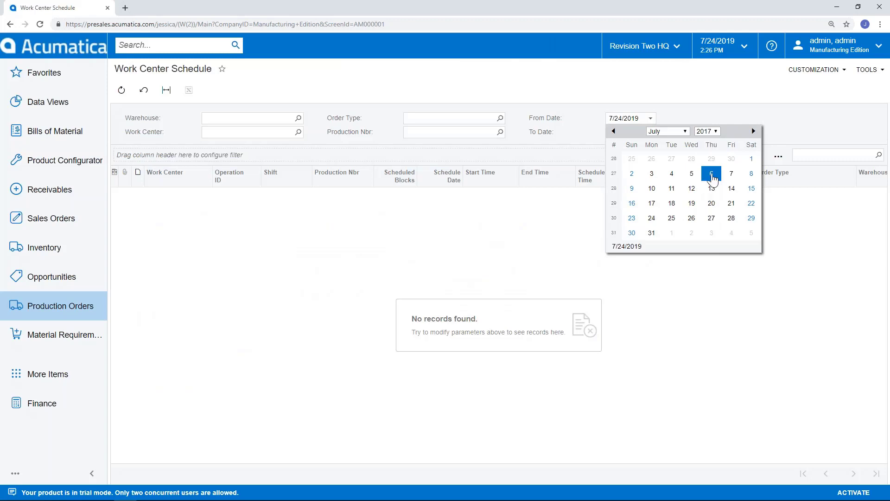
{"action": "left_click", "coordinate": [711, 173]}
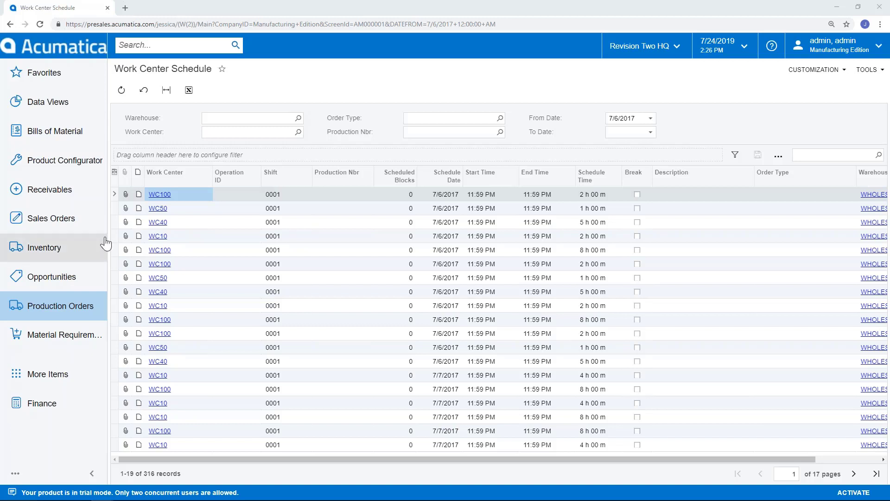
{"action": "left_click", "coordinate": [46, 101]}
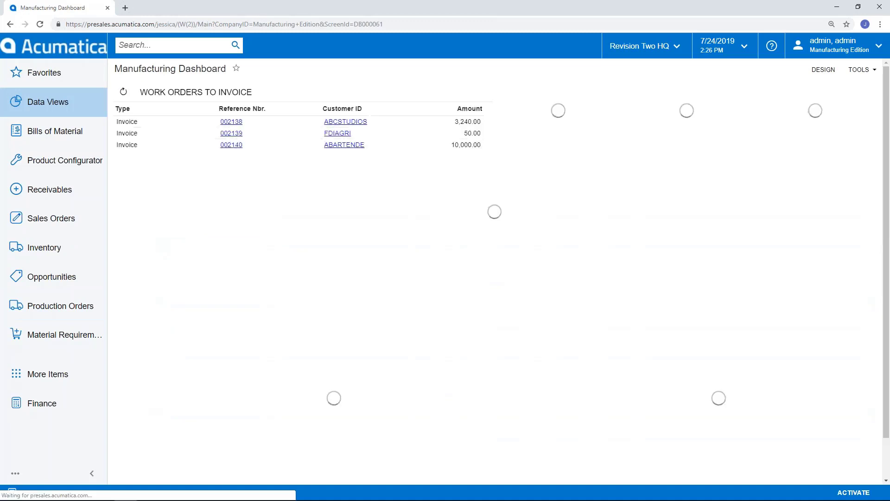
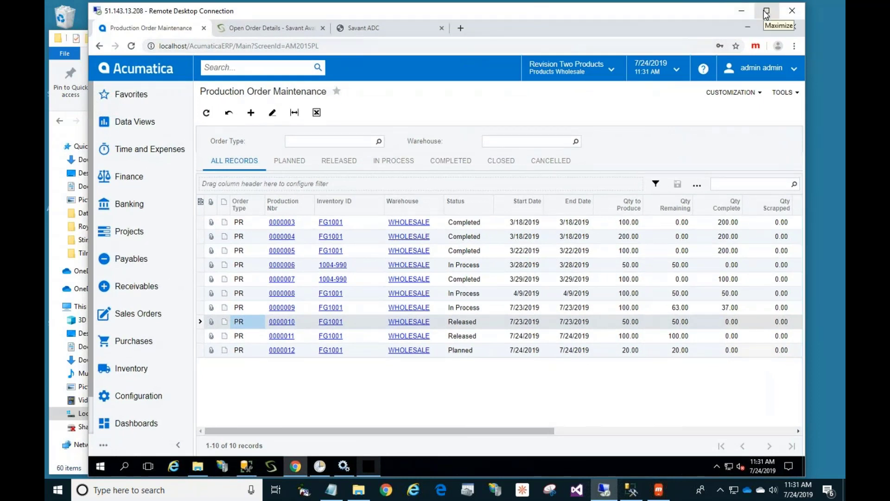
- Show the Savant Mobile phone window beside the production order list and switch back to the Acumatica remote desktop session
{"action": "left_click", "coordinate": [766, 11]}
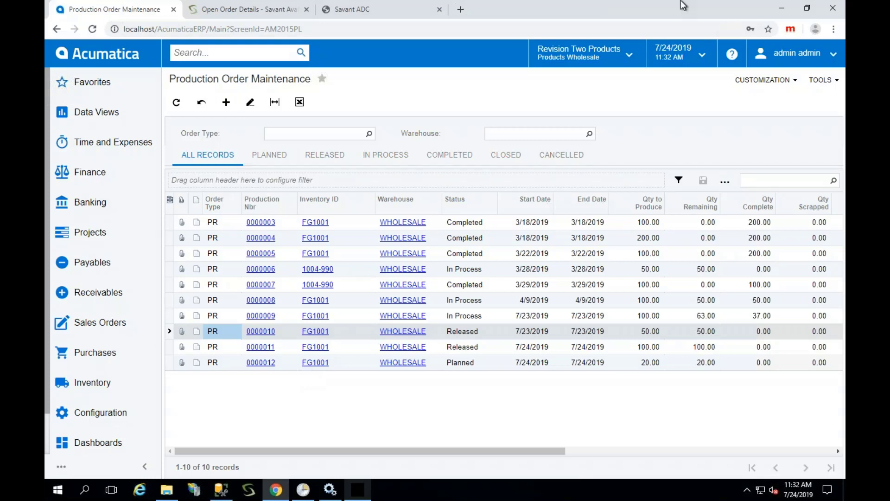
{"action": "mouse_move", "coordinate": [575, 3]}
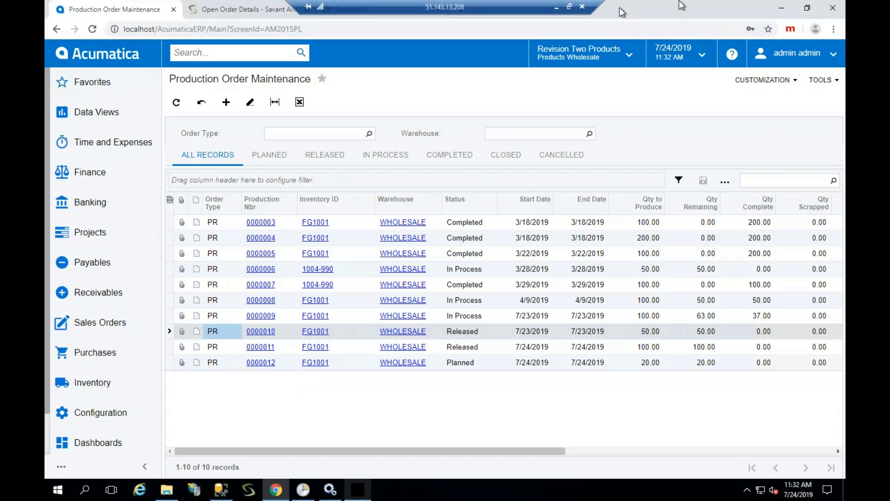
{"action": "left_click", "coordinate": [569, 8]}
{"action": "left_click", "coordinate": [659, 489]}
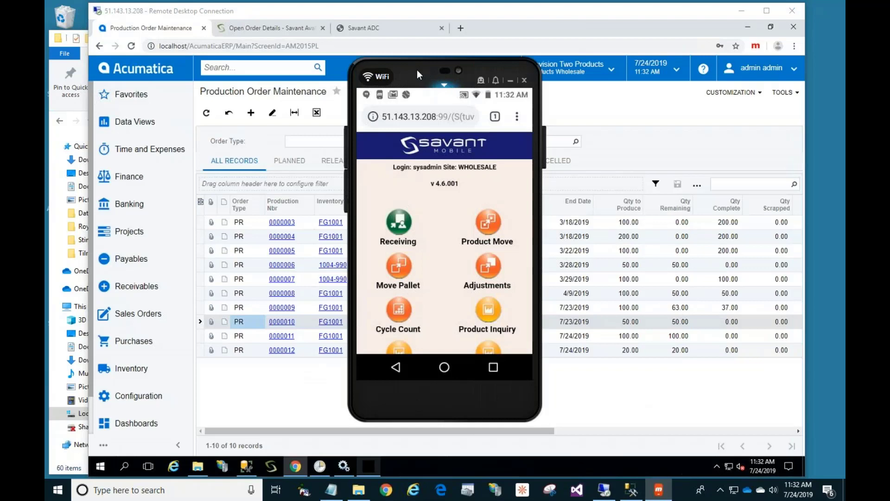
{"action": "left_click_drag", "start_coordinate": [417, 70], "coordinate": [690, 88]}
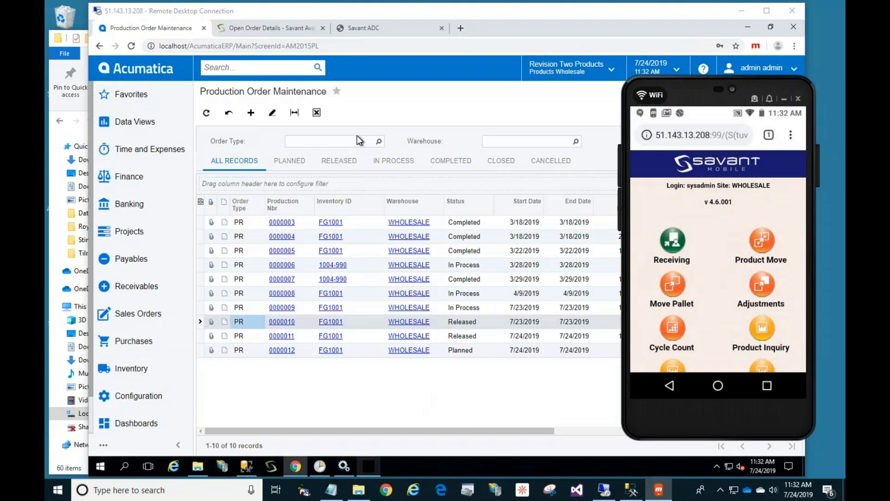
{"action": "left_click", "coordinate": [321, 386]}
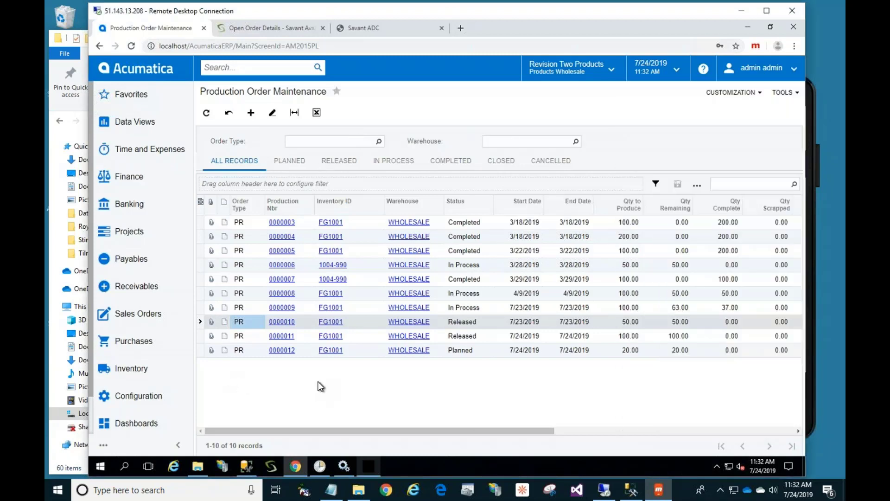
- Open the highlighted Released FG1001 production order for 50 units and view its production detail with operations and materials
{"action": "left_click", "coordinate": [286, 322]}
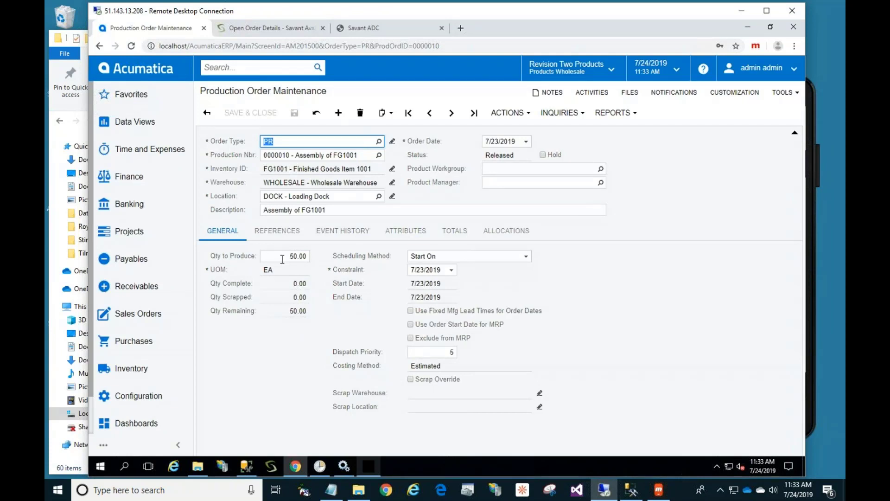
{"action": "left_click", "coordinate": [553, 119]}
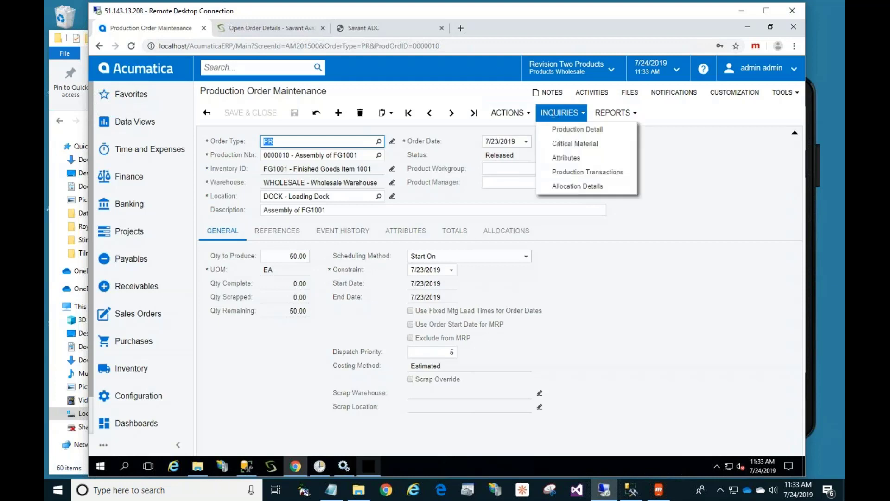
{"action": "left_click", "coordinate": [576, 136]}
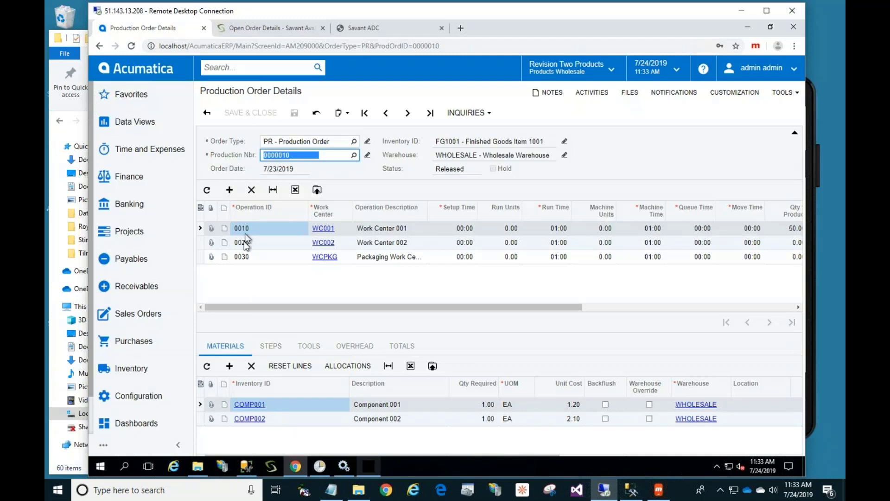
- View the materials required by operation 0020 and by packaging operation 0030 of the production order
{"action": "left_click", "coordinate": [262, 244]}
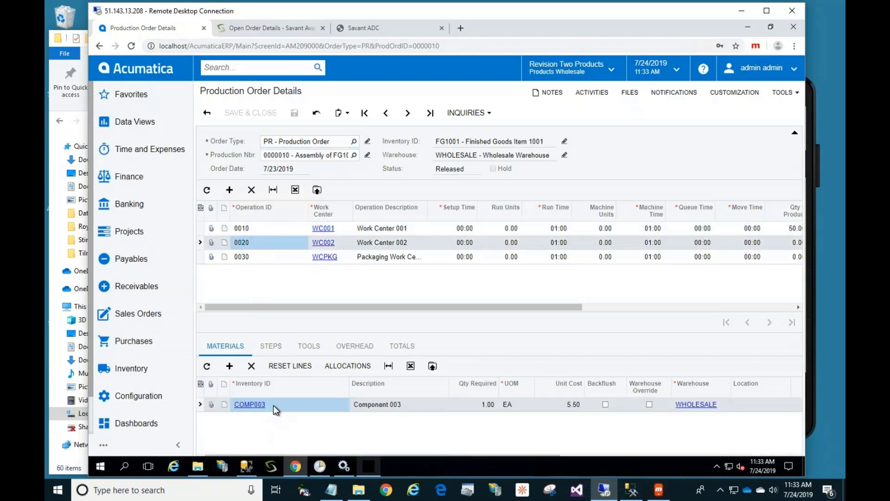
{"action": "left_click", "coordinate": [256, 255]}
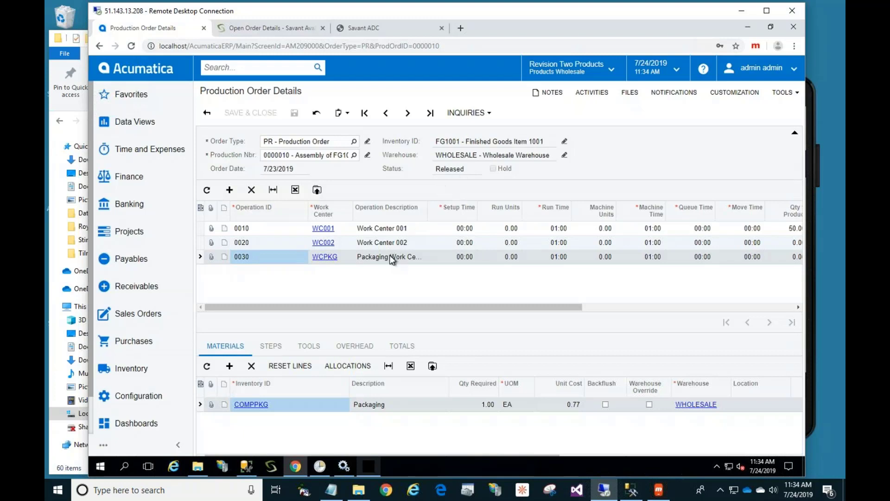
- View Savant's Open Order Details and compare them with the production number lookup list in Acumatica, keeping the current order
{"action": "left_click", "coordinate": [265, 29]}
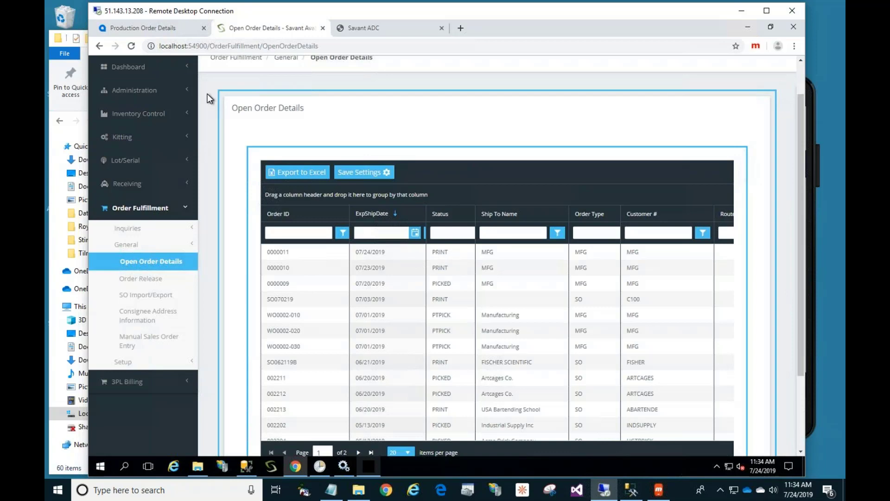
{"action": "left_click", "coordinate": [165, 29]}
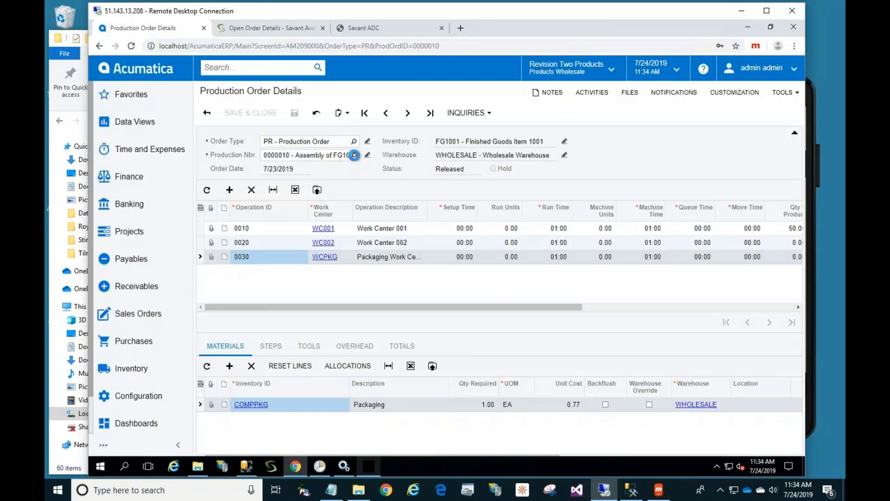
{"action": "left_click", "coordinate": [354, 155]}
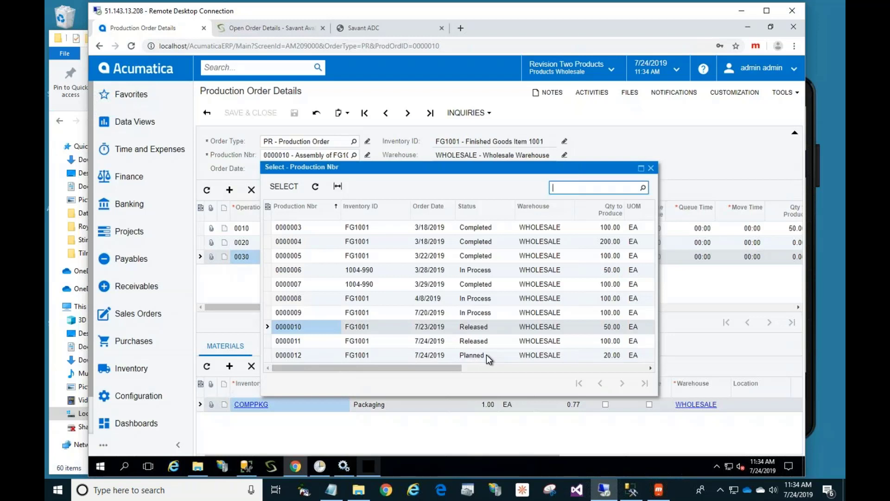
{"action": "left_click", "coordinate": [651, 168]}
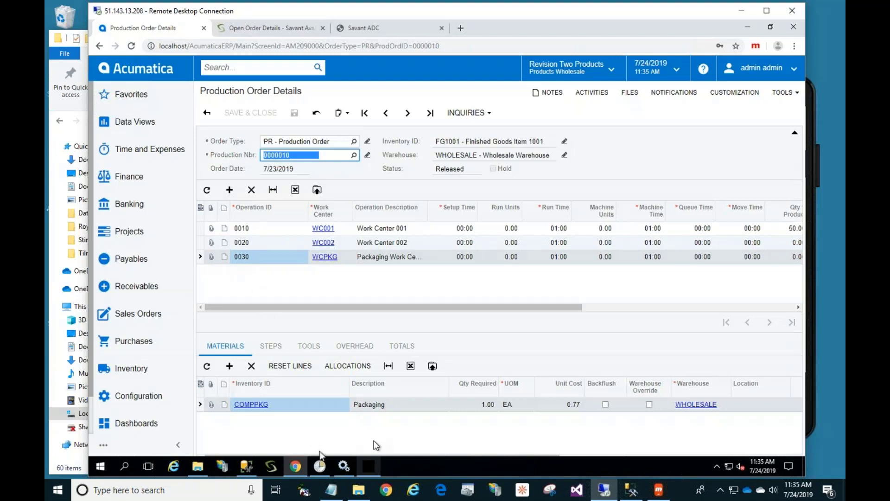
- Switch to the Savant Mobile phone window and log in again as sysadmin for the WHOLESALE site
{"action": "left_click", "coordinate": [656, 490]}
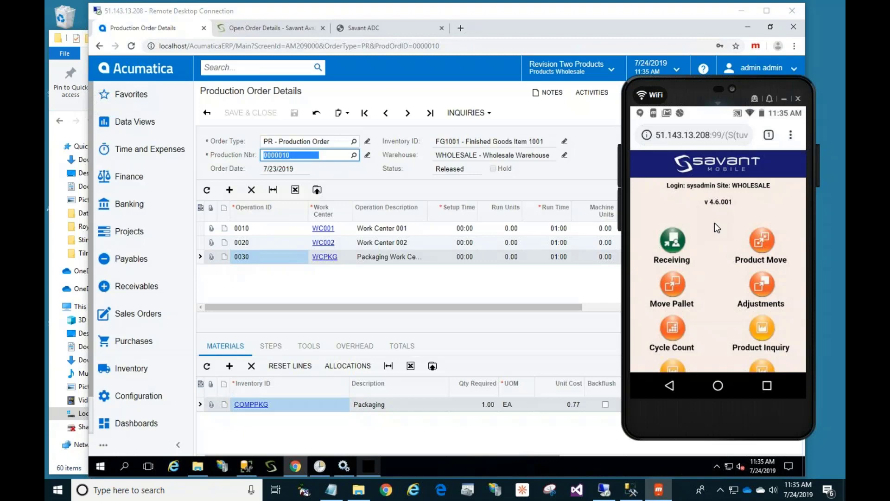
{"action": "scroll", "coordinate": [715, 225], "scroll_direction": "down", "scroll_amount": 1}
{"action": "scroll", "coordinate": [714, 224], "scroll_direction": "down", "scroll_amount": 3}
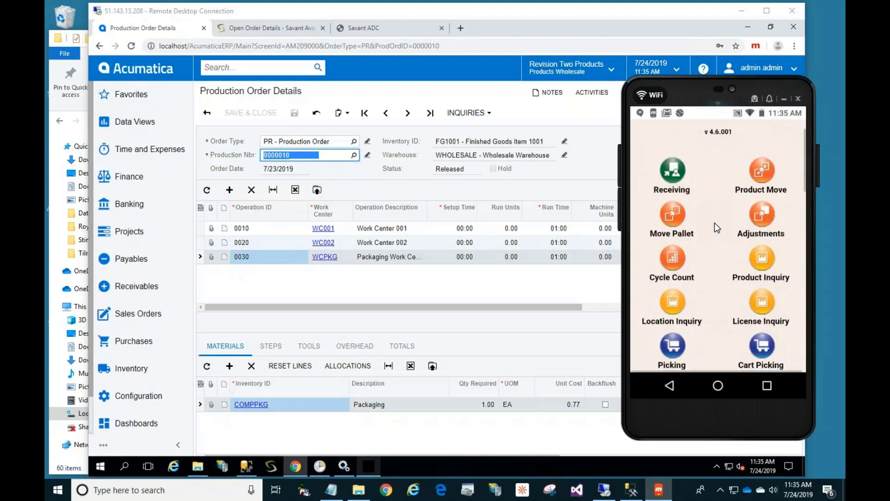
{"action": "scroll", "coordinate": [714, 222], "scroll_direction": "down", "scroll_amount": 3}
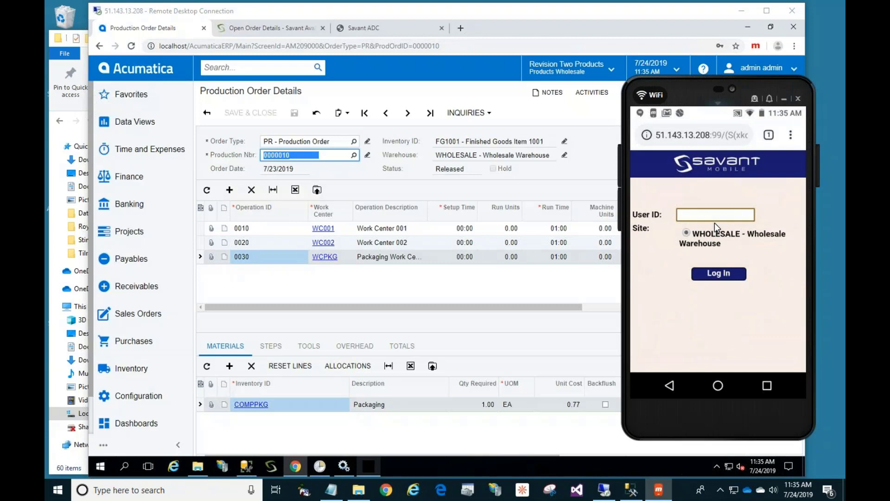
{"action": "left_click", "coordinate": [714, 220]}
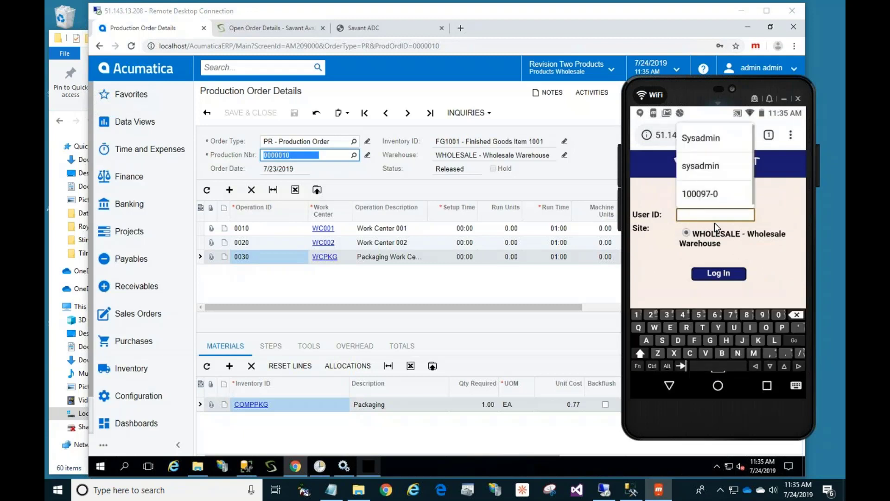
{"action": "key", "text": "Down"}
{"action": "key", "text": "Down"}
{"action": "key", "text": "Return"}
{"action": "key", "text": "Return"}
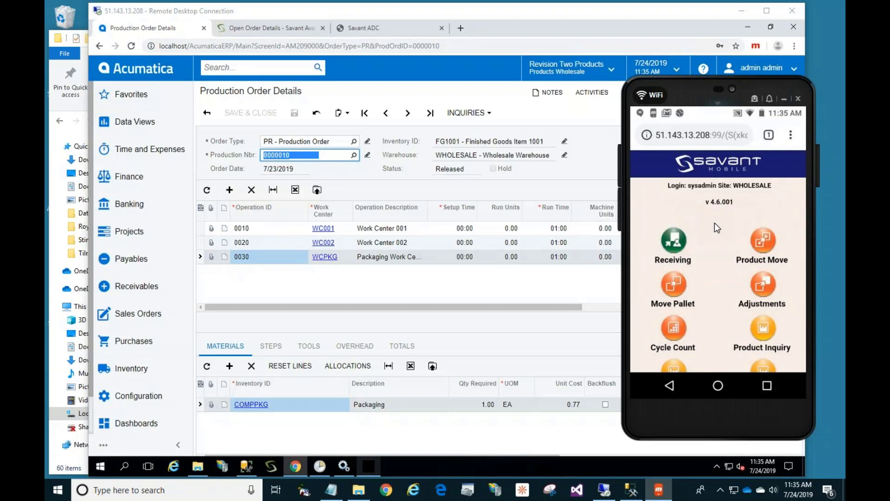
- Open Picking in Savant Mobile and enter the number of the production order shown in Acumatica
{"action": "scroll", "coordinate": [714, 222], "scroll_direction": "down", "scroll_amount": 3}
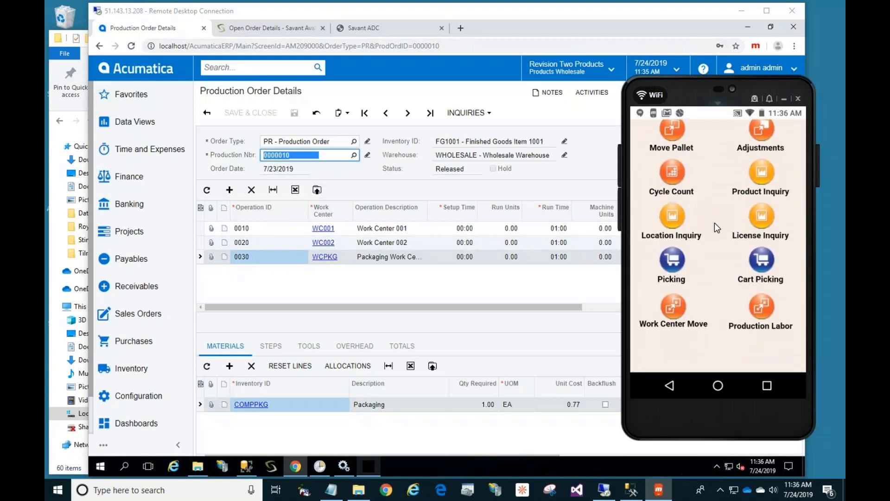
{"action": "key", "text": "Tab"}
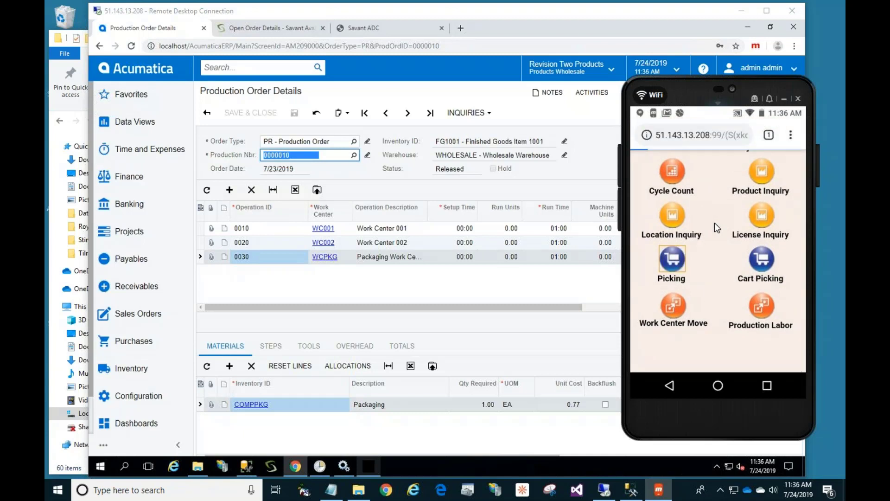
{"action": "key", "text": "Return"}
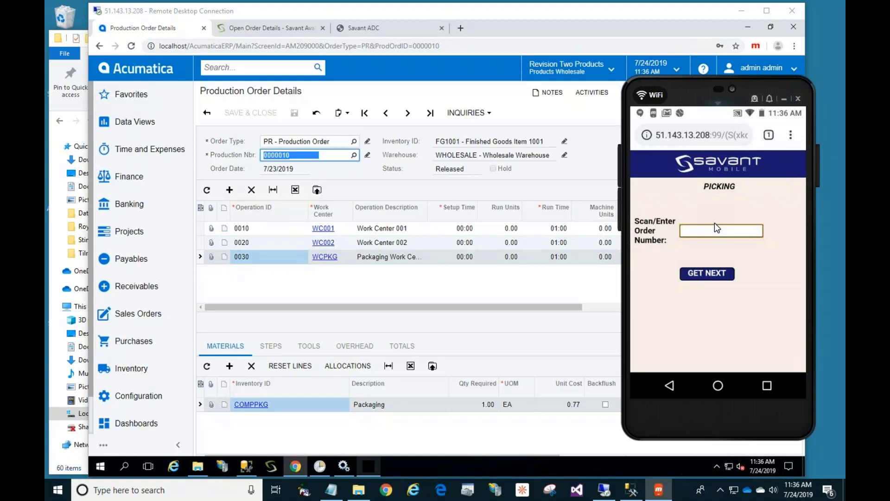
{"action": "type", "text": "0000010"}
{"action": "key", "text": "Return"}
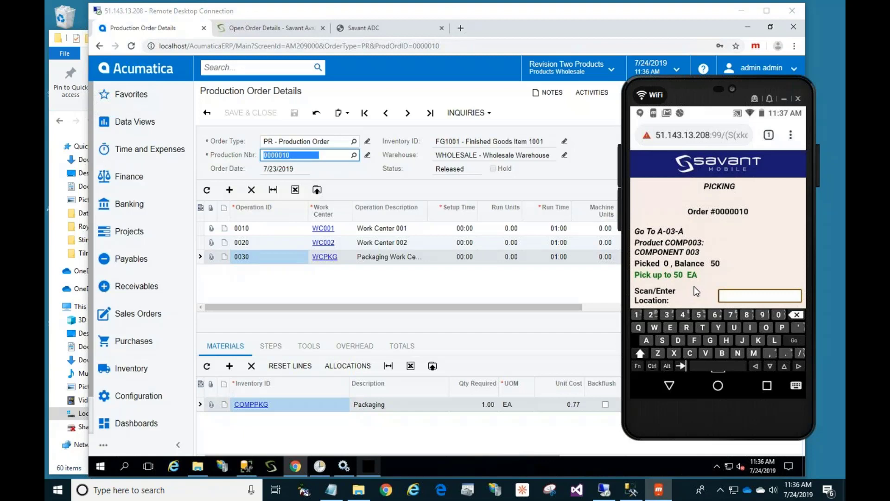
- Pick 50 EA of COMP003 from location A-03-A for the production order
{"action": "type", "text": "A-03-A"}
{"action": "key", "text": "Return"}
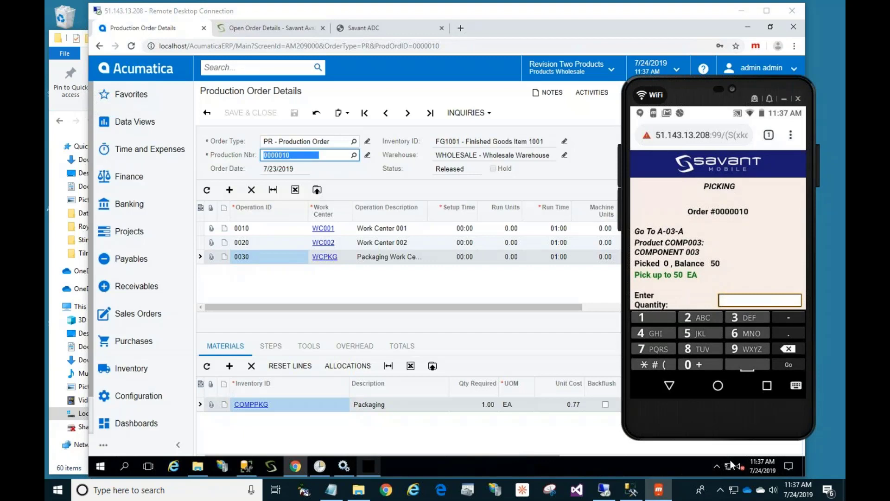
{"action": "type", "text": "50"}
{"action": "key", "text": "Return"}
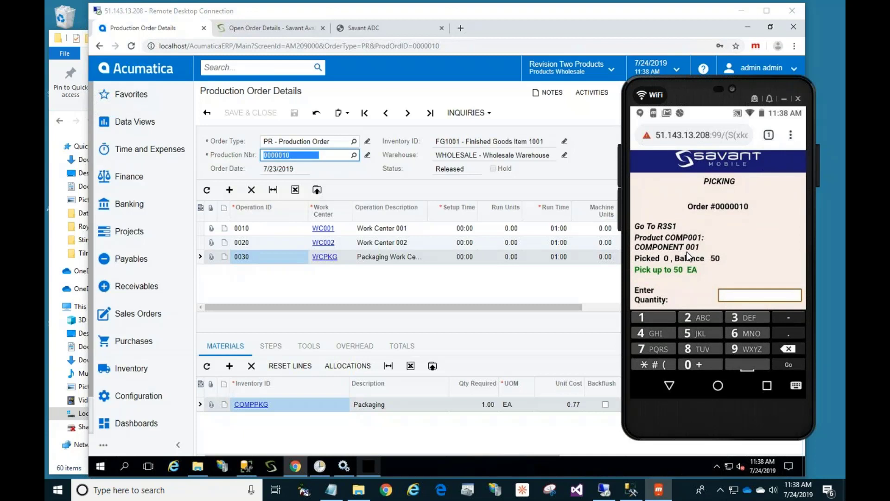
- Pick 50 EA of COMP001 from location R3S1, then leave Picking and return to the Savant Mobile main menu
{"action": "type", "text": "58"}
{"action": "key", "text": "BackSpace"}
{"action": "type", "text": "0"}
{"action": "key", "text": "Return"}
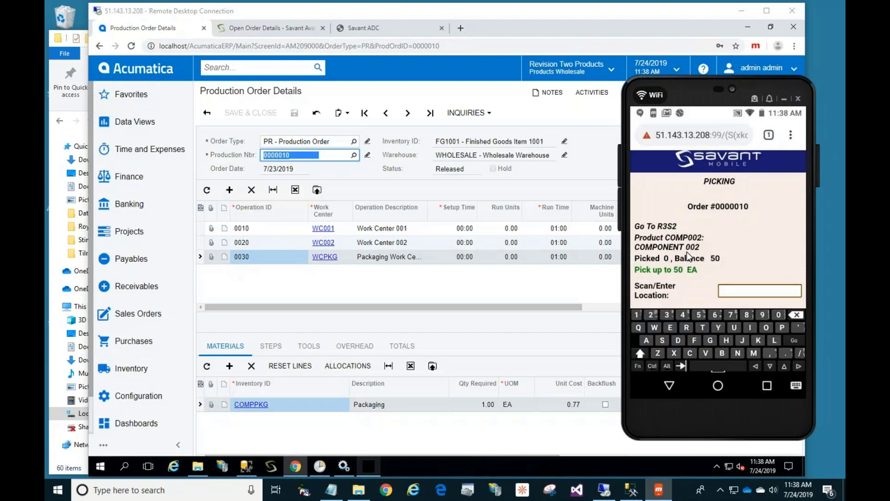
{"action": "scroll", "coordinate": [688, 256], "scroll_direction": "down", "scroll_amount": 3}
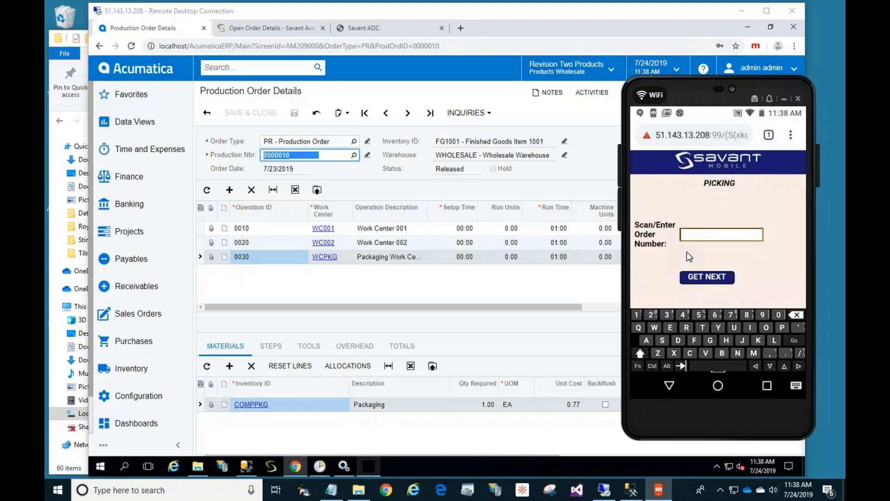
{"action": "left_click", "coordinate": [726, 175]}
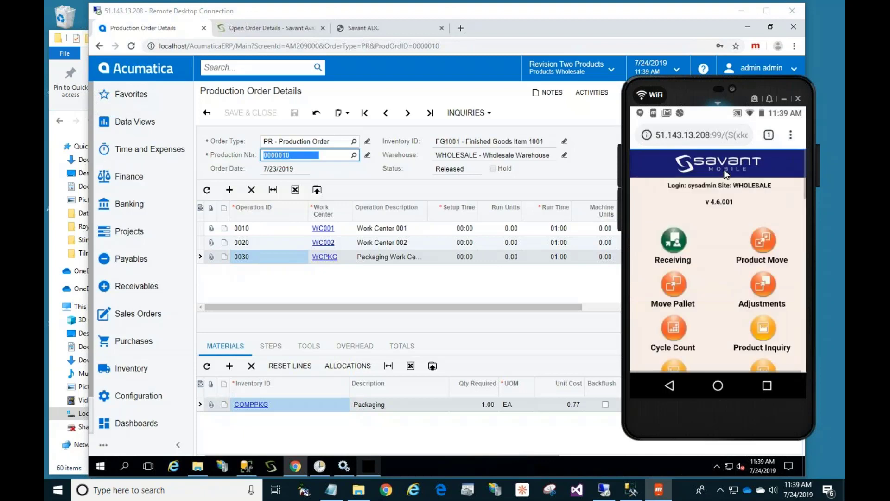
- Record a Work Center Move of quantity 5 for operation 0010 of the same production order and return to the main menu
{"action": "scroll", "coordinate": [726, 174], "scroll_direction": "down", "scroll_amount": 5}
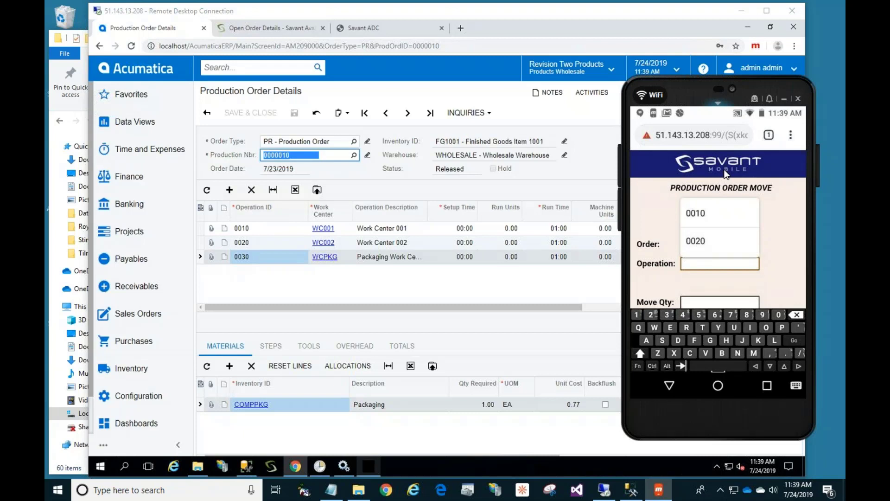
{"action": "type", "text": "0010"}
{"action": "key", "text": "Return"}
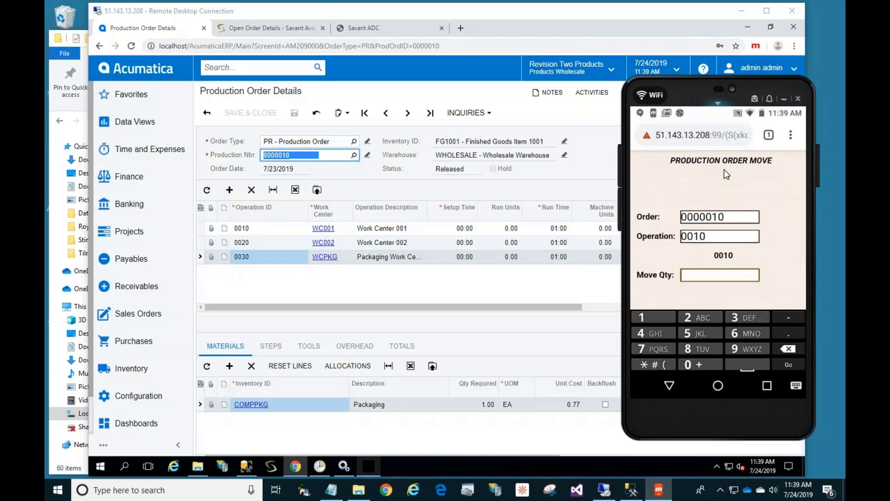
{"action": "type", "text": "5"}
{"action": "key", "text": "BackSpace"}
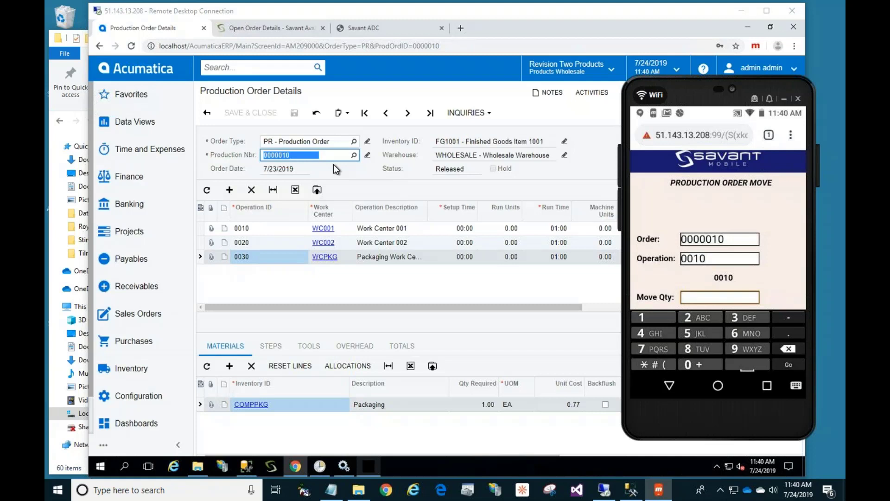
{"action": "type", "text": "8"}
{"action": "key", "text": "BackSpace"}
{"action": "type", "text": "5"}
{"action": "key", "text": "Return"}
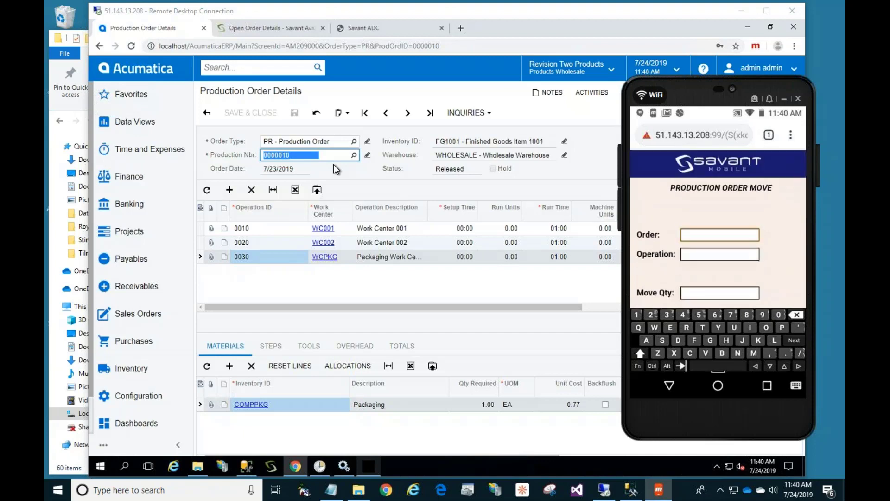
{"action": "key", "text": "Escape"}
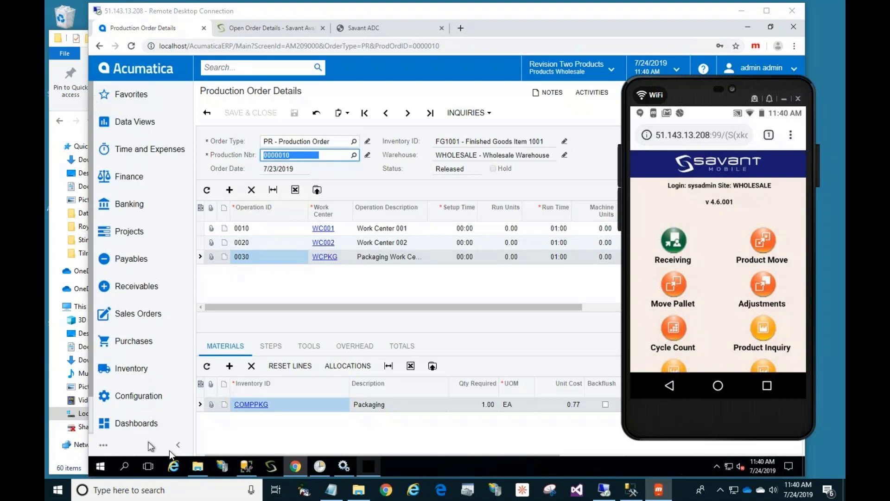
- Return to Production Order Maintenance in Acumatica, reload the FG1001 order and view its event history
{"action": "left_click", "coordinate": [202, 116]}
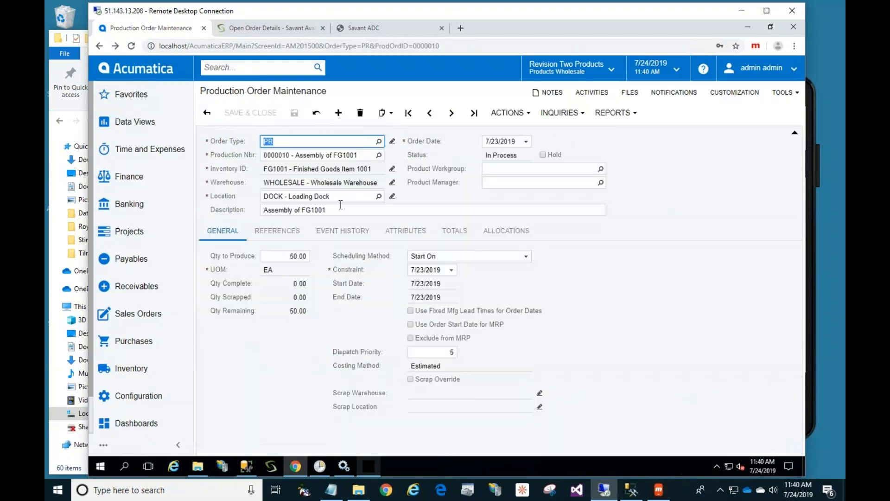
{"action": "left_click", "coordinate": [451, 112]}
{"action": "left_click", "coordinate": [430, 116]}
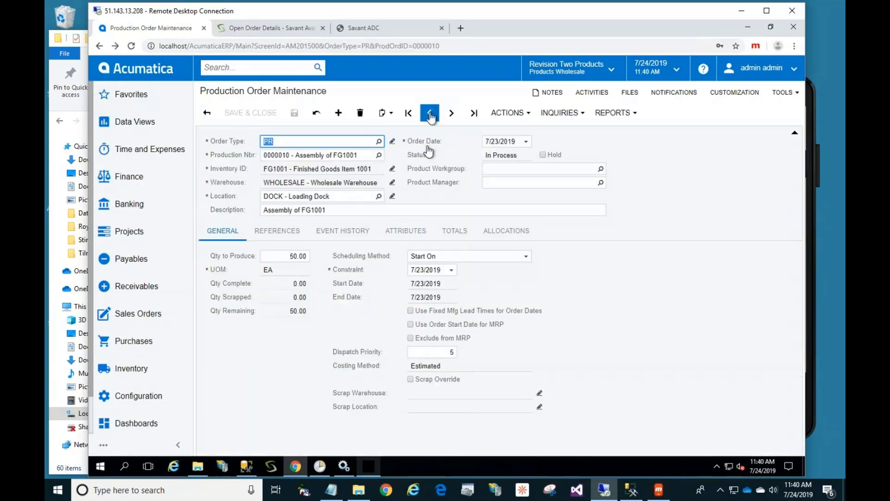
{"action": "left_click", "coordinate": [338, 234]}
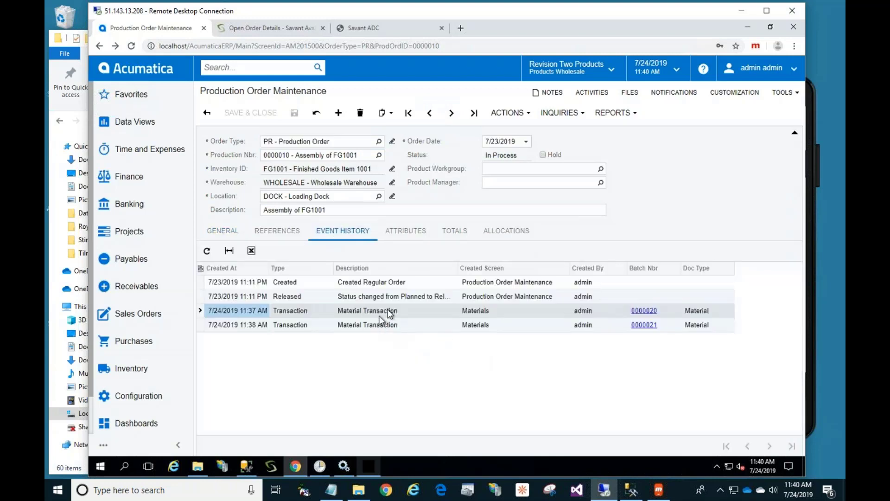
- Examine the batches of both material transactions in the event history, closing each one after viewing
{"action": "left_click", "coordinate": [644, 309]}
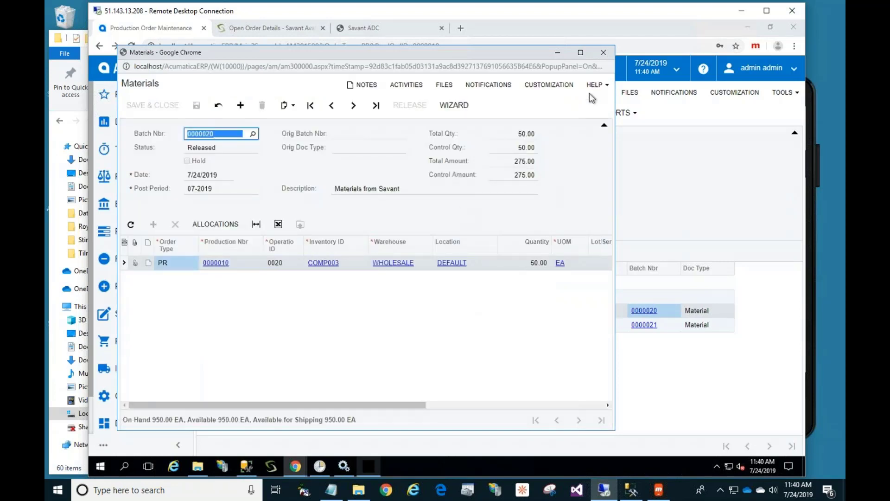
{"action": "left_click", "coordinate": [602, 52]}
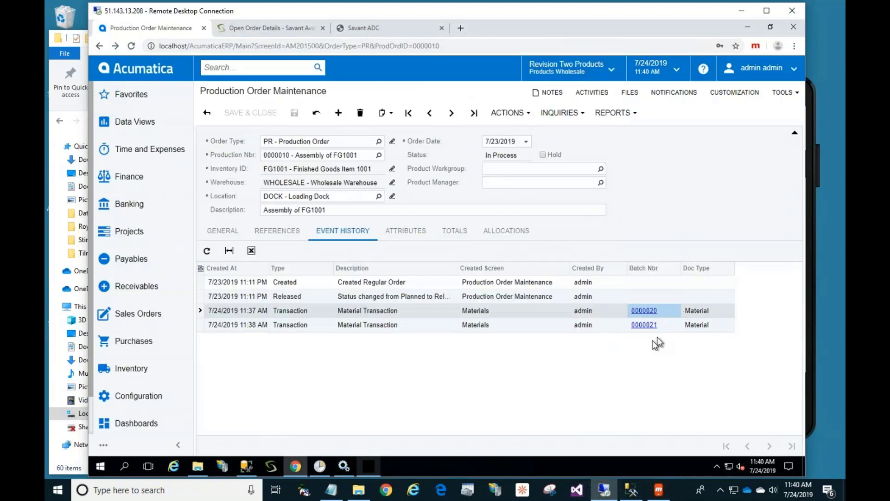
{"action": "left_click", "coordinate": [647, 324]}
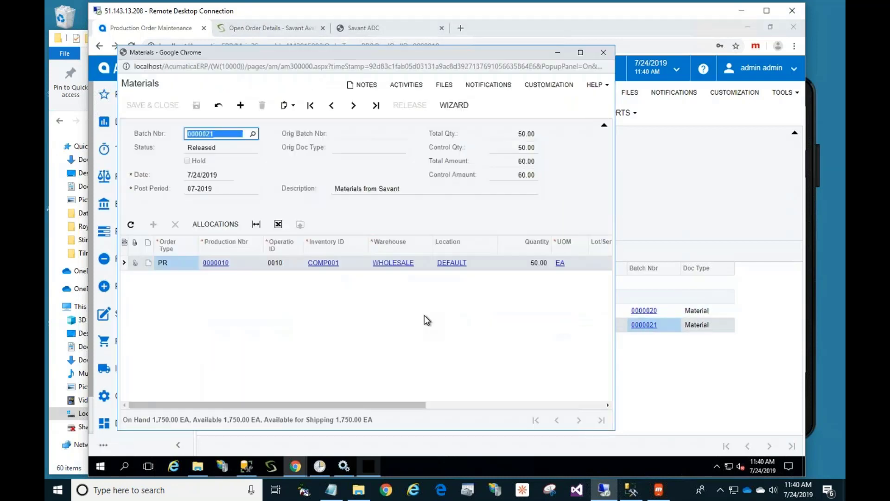
{"action": "left_click", "coordinate": [606, 53]}
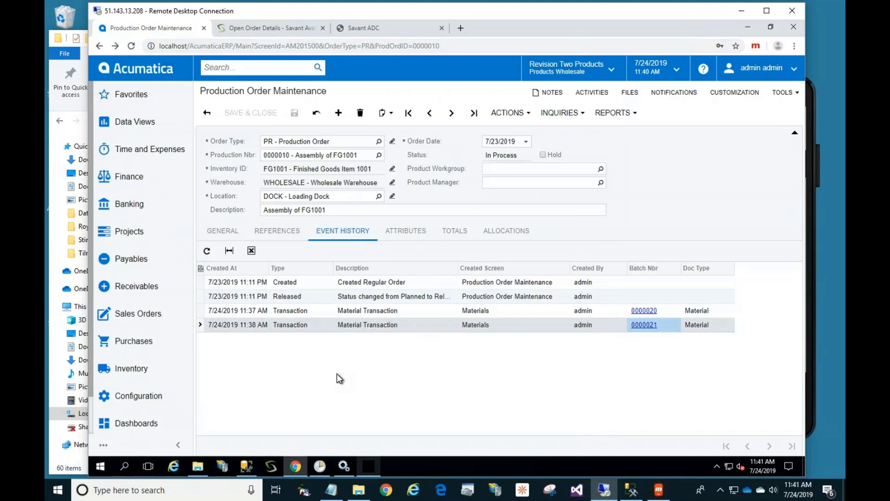
- Reload the production order's event history and open the batch of the move transaction posted from Savant
{"action": "left_click", "coordinate": [451, 113]}
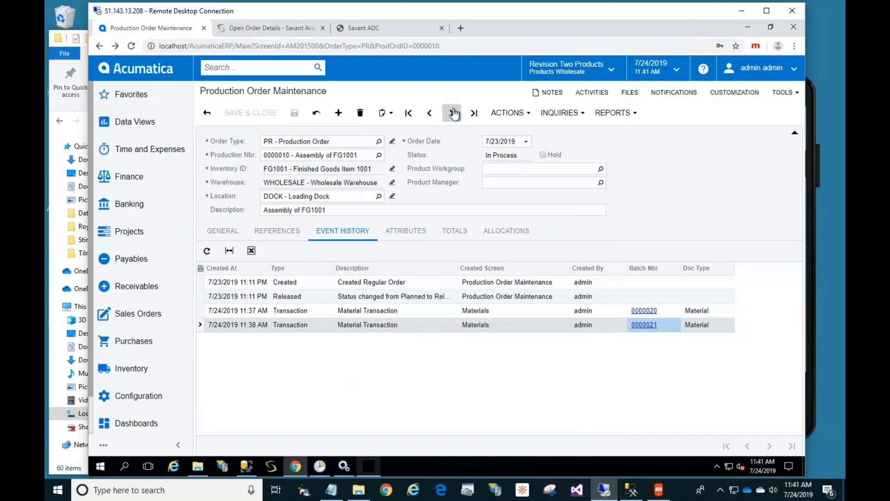
{"action": "left_click", "coordinate": [430, 114]}
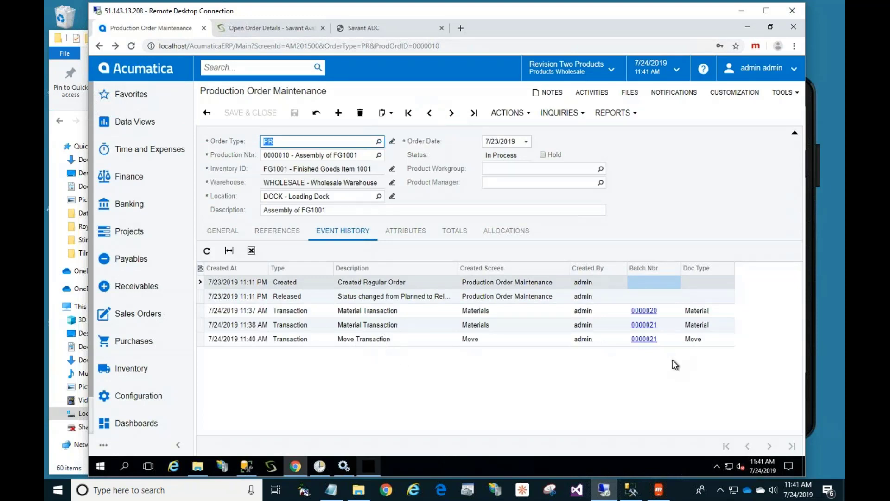
{"action": "left_click", "coordinate": [645, 338]}
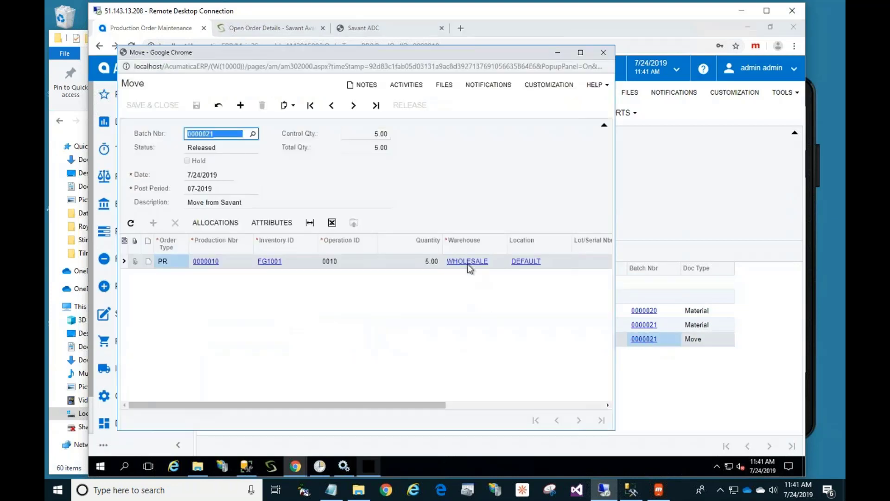
- Close the move batch, switch to Savant Mobile, try a Work Center Move of operation 0030 on the FG1001 production order and return to the main menu
{"action": "left_click", "coordinate": [602, 53]}
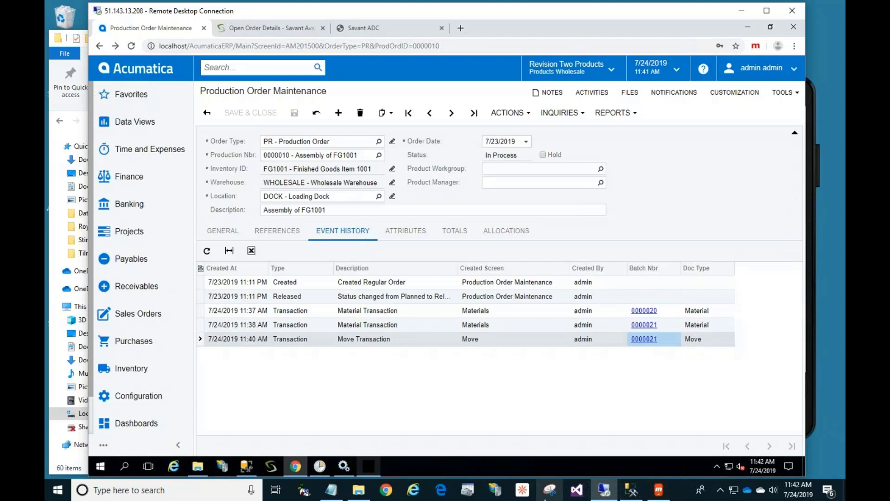
{"action": "left_click", "coordinate": [659, 492]}
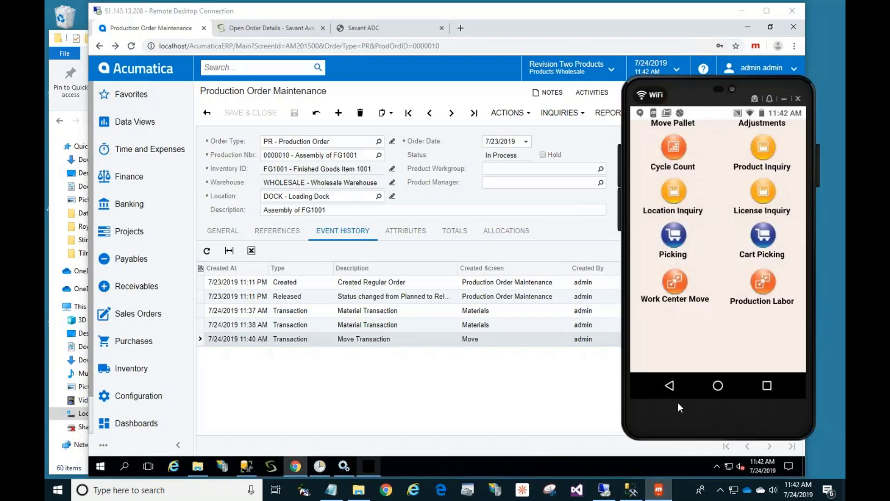
{"action": "left_click", "coordinate": [674, 282]}
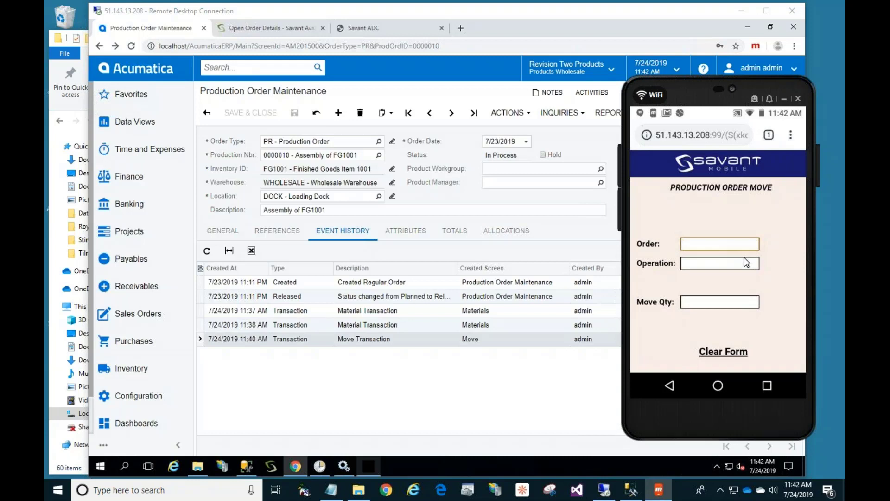
{"action": "type", "text": "0000010"}
{"action": "key", "text": "Return"}
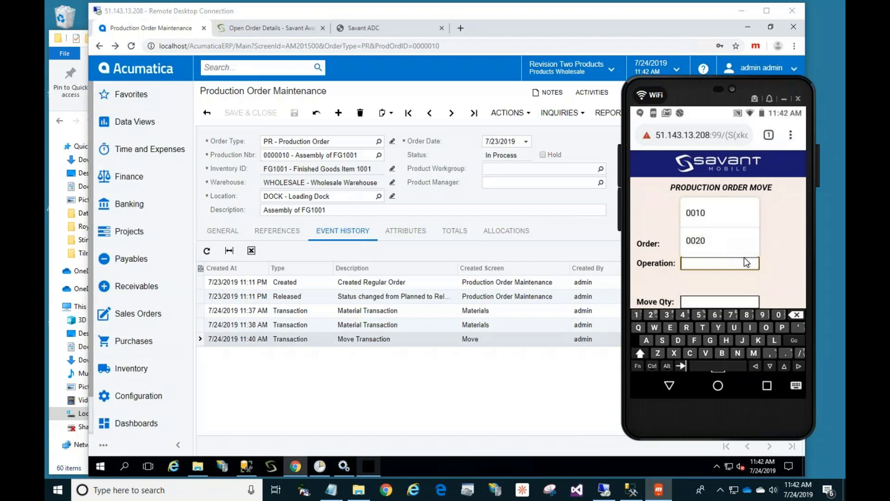
{"action": "type", "text": "0030"}
{"action": "key", "text": "Return"}
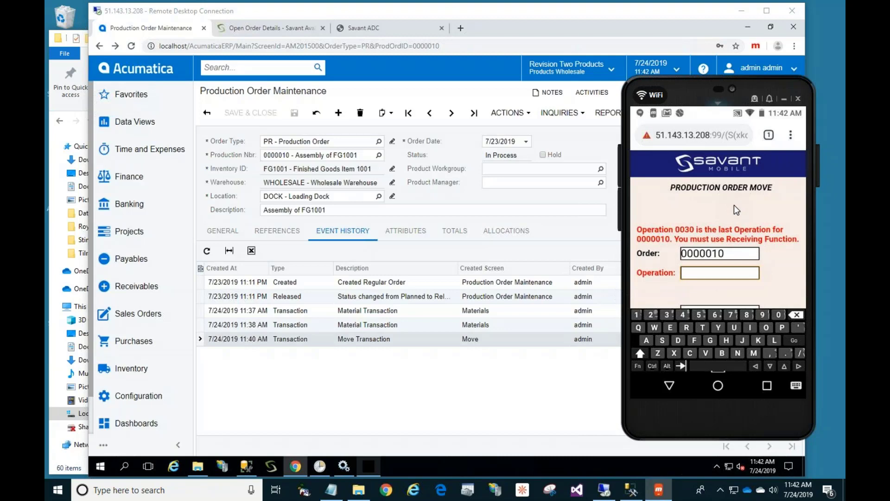
{"action": "left_click", "coordinate": [724, 157]}
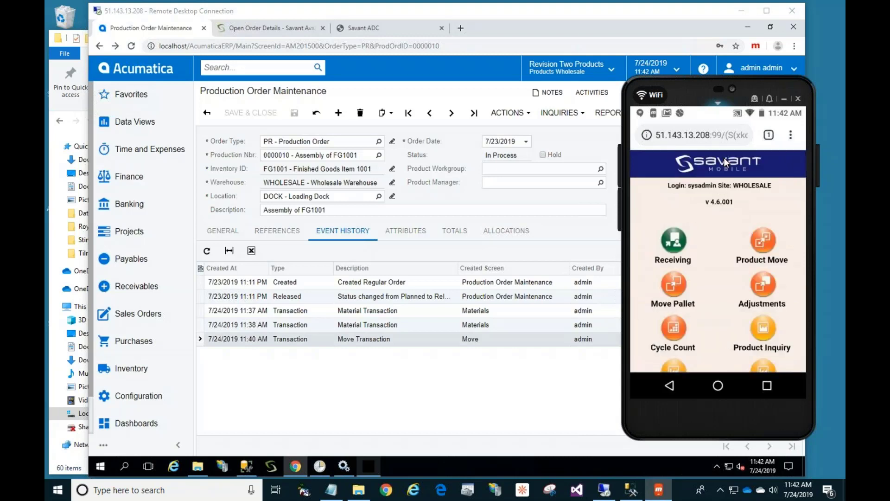
- Open Production Labor and fill in the FG1001 production order, operation 0010, the employee ID and shift 1
{"action": "scroll", "coordinate": [724, 157], "scroll_direction": "down", "scroll_amount": 3}
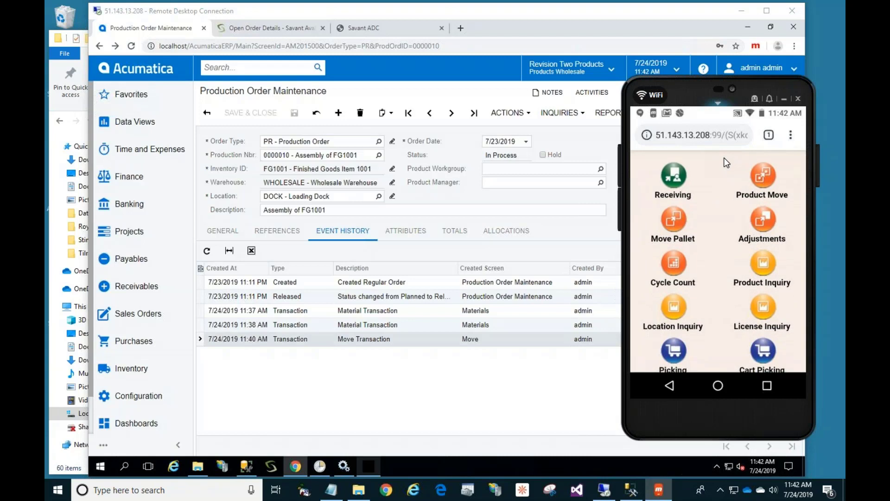
{"action": "scroll", "coordinate": [726, 162], "scroll_direction": "down", "scroll_amount": 3}
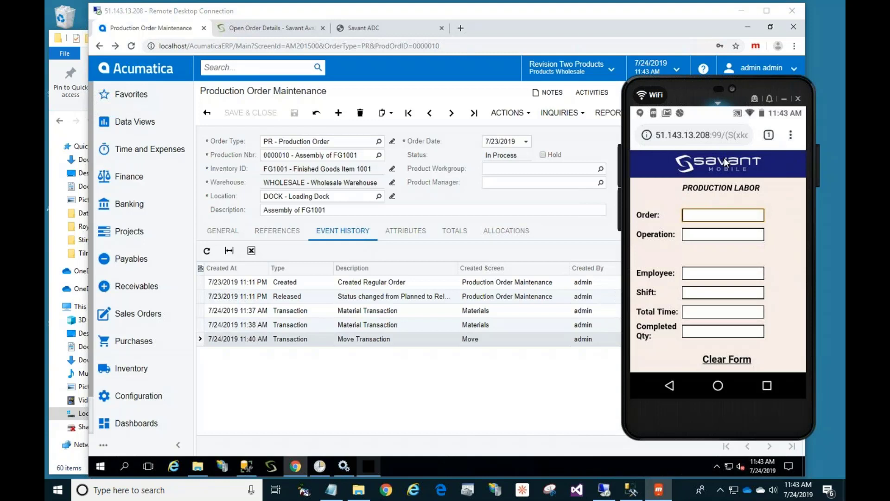
{"action": "type", "text": "0000010"}
{"action": "key", "text": "Return"}
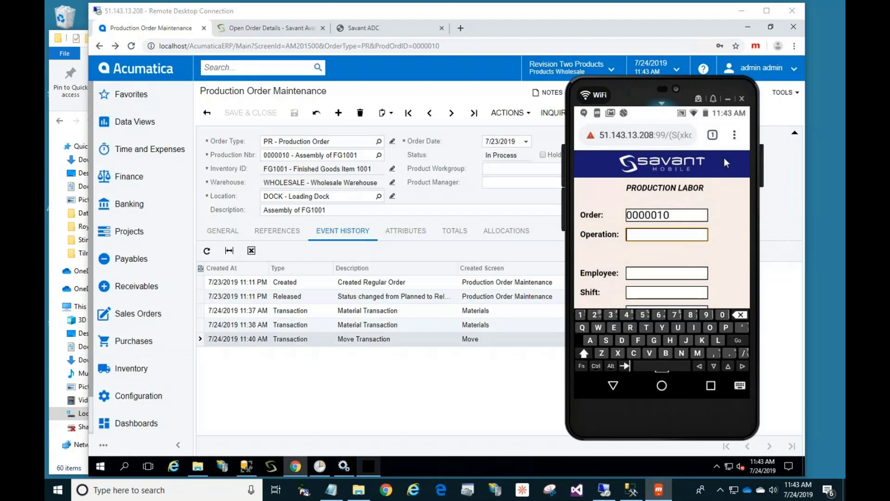
{"action": "type", "text": "0010"}
{"action": "key", "text": "Return"}
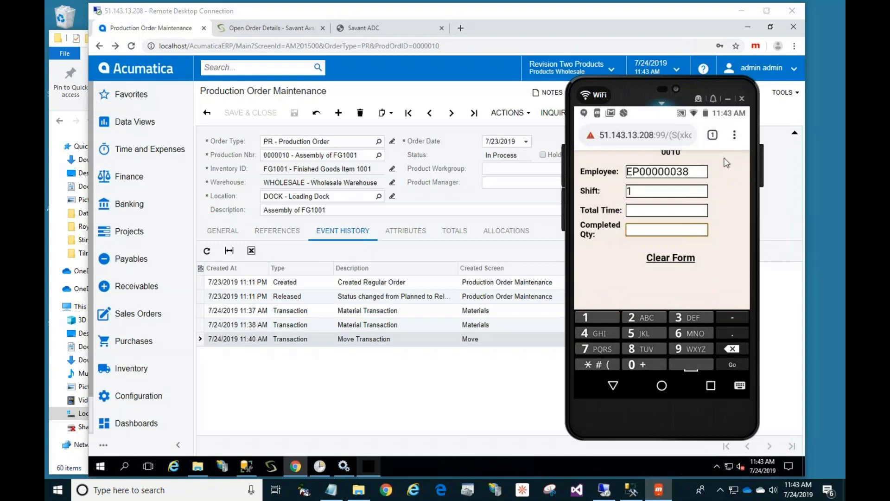
{"action": "scroll", "coordinate": [721, 188], "scroll_direction": "up", "scroll_amount": 2}
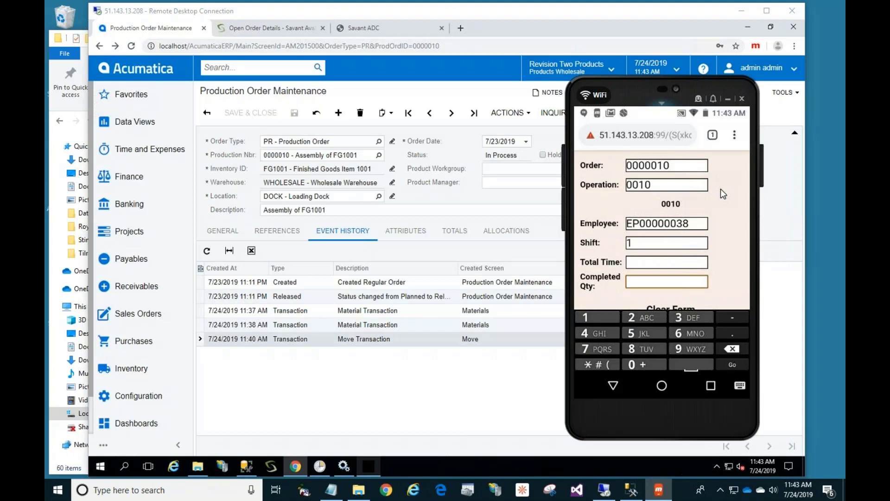
{"action": "scroll", "coordinate": [720, 188], "scroll_direction": "down", "scroll_amount": 1}
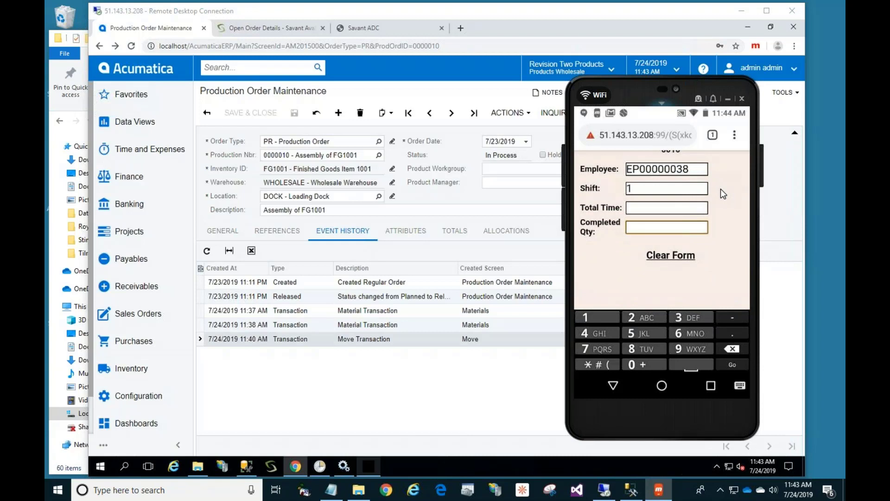
{"action": "scroll", "coordinate": [720, 188], "scroll_direction": "down", "scroll_amount": 2}
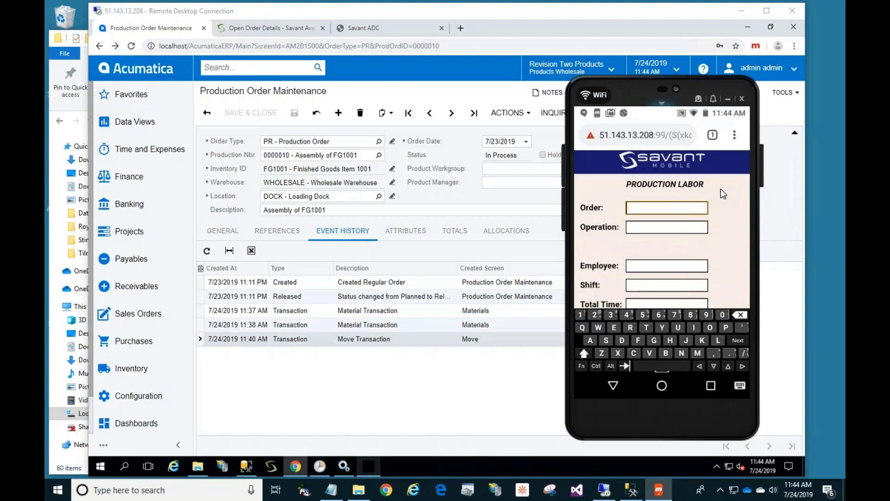
- Enter the FG1001 production order again in the cleared labor form, with operation 0010, the employee ID and shift 1
{"action": "type", "text": "0000010"}
{"action": "key", "text": "Return"}
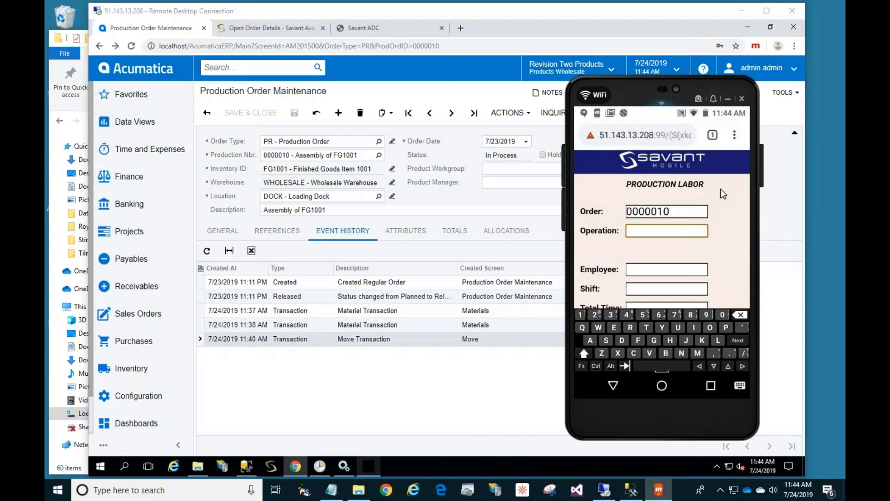
{"action": "type", "text": "0010"}
{"action": "key", "text": "Return"}
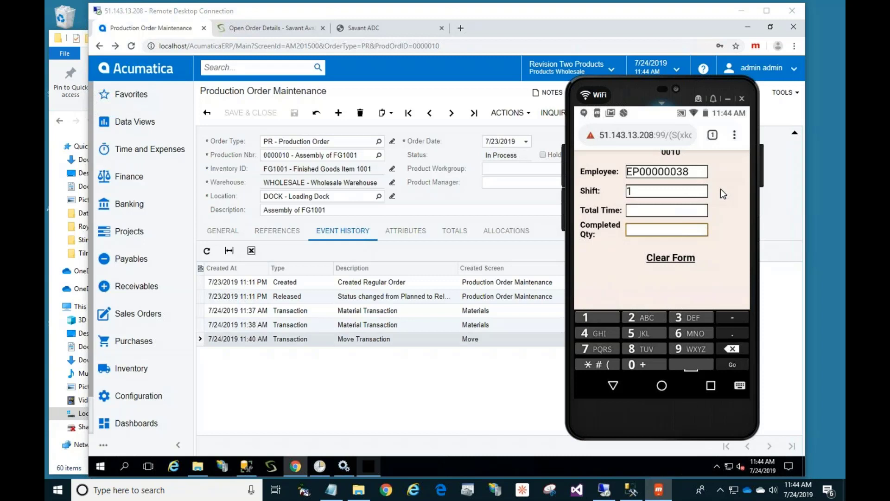
- Set the labor entry's total time to 15 and completed quantity to 5, and submit it
{"action": "type", "text": "5"}
{"action": "key", "text": "shift+Tab"}
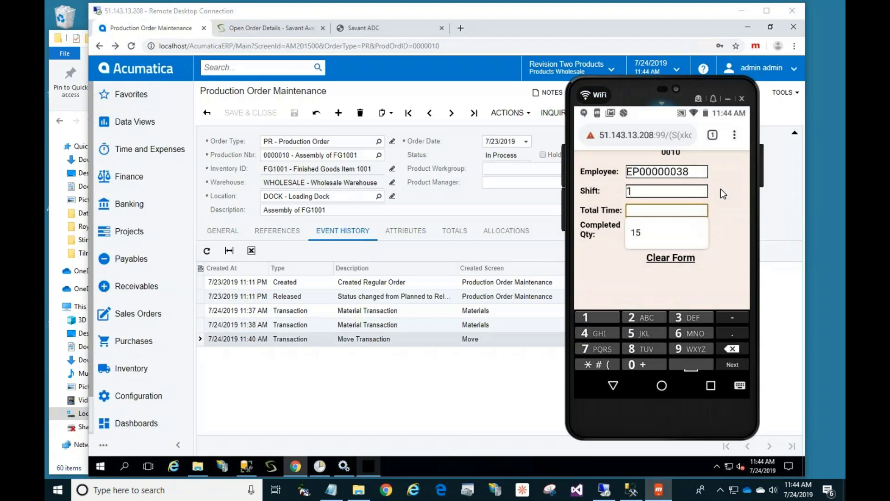
{"action": "key", "text": "Down"}
{"action": "key", "text": "Return"}
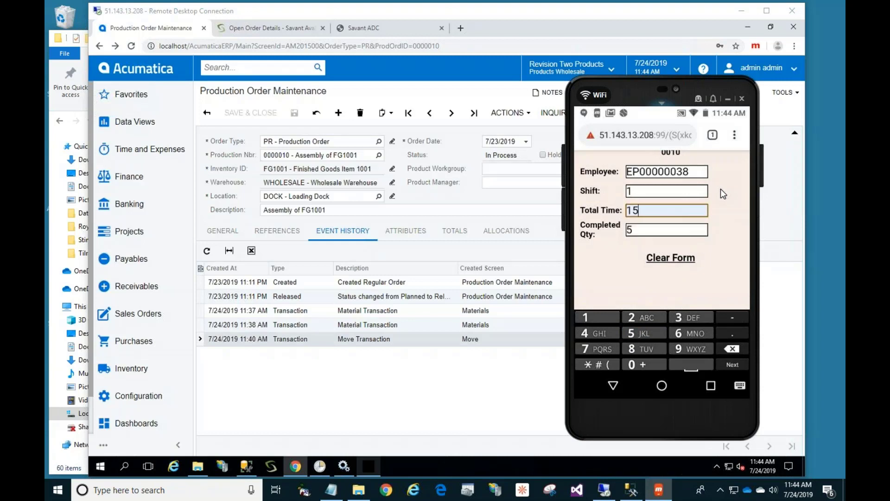
{"action": "key", "text": "BackSpace"}
{"action": "key", "text": "Down"}
{"action": "key", "text": "Return"}
{"action": "key", "text": "Tab"}
{"action": "type", "text": "5"}
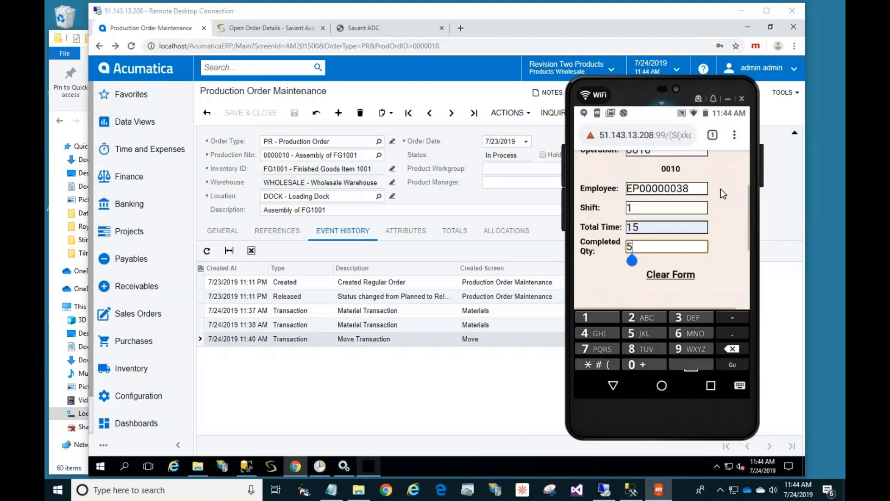
{"action": "scroll", "coordinate": [721, 188], "scroll_direction": "down", "scroll_amount": 3}
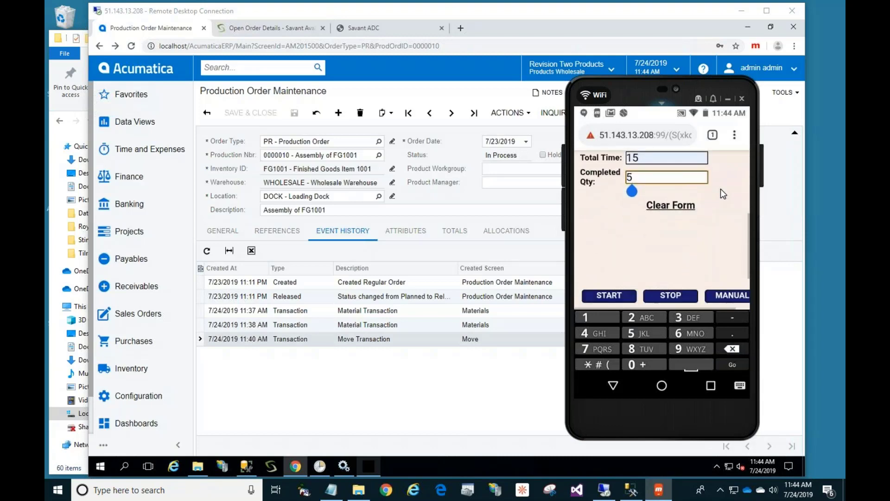
{"action": "key", "text": "Return"}
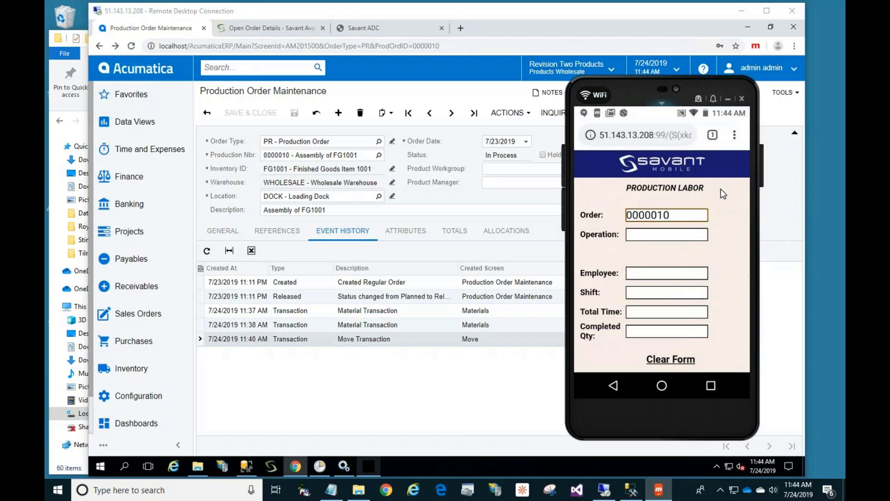
{"action": "scroll", "coordinate": [720, 188], "scroll_direction": "down", "scroll_amount": 3}
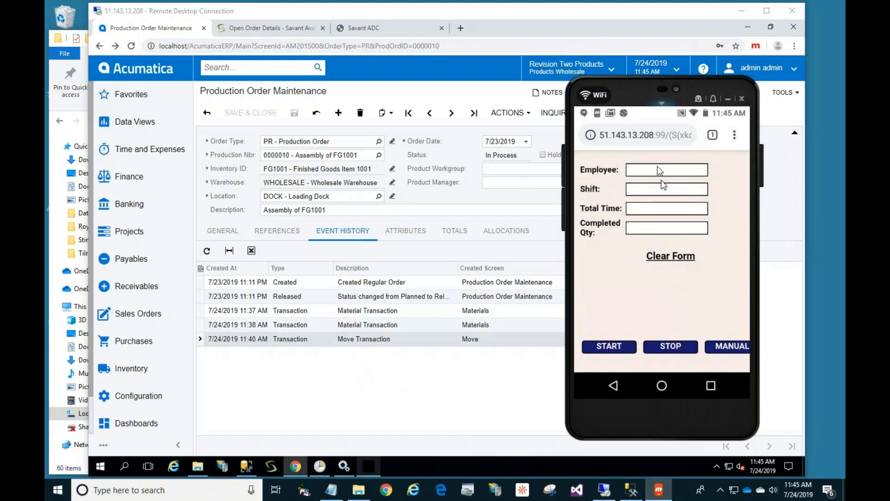
{"action": "scroll", "coordinate": [634, 190], "scroll_direction": "up", "scroll_amount": 3}
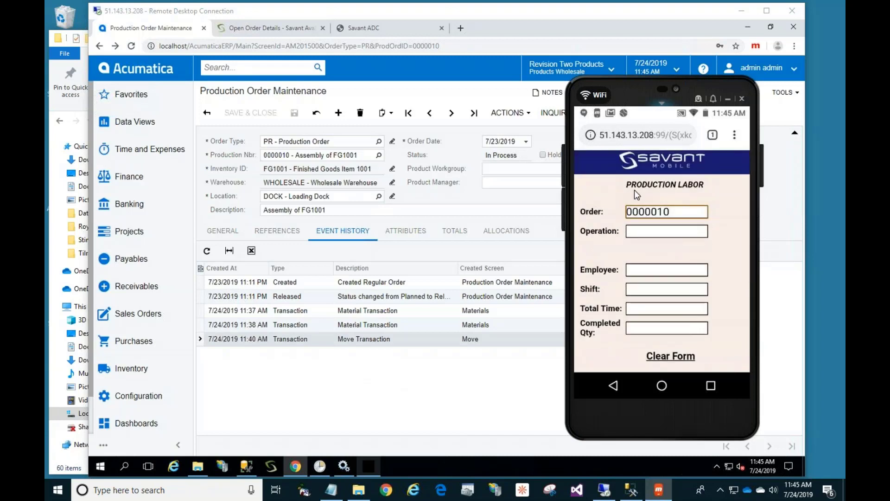
- Return to the Savant main menu, then switch to Acumatica and reload the FG1001 production order's event history
{"action": "left_click", "coordinate": [634, 190]}
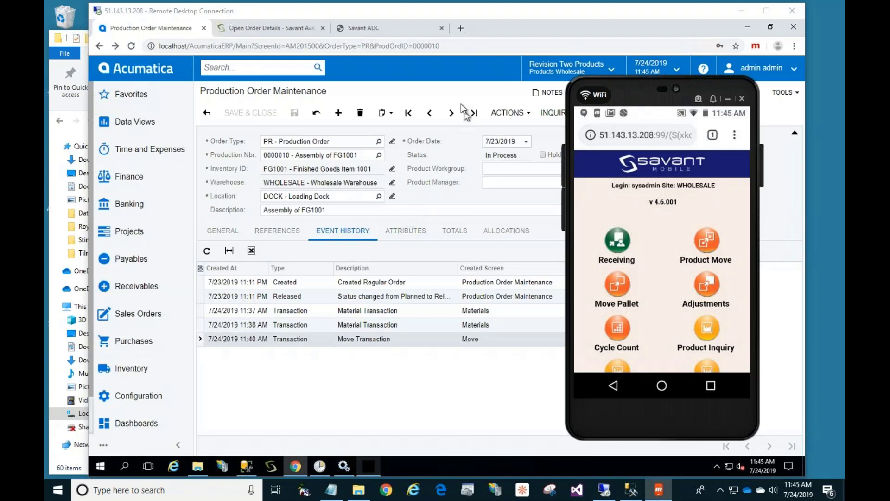
{"action": "left_click", "coordinate": [451, 115]}
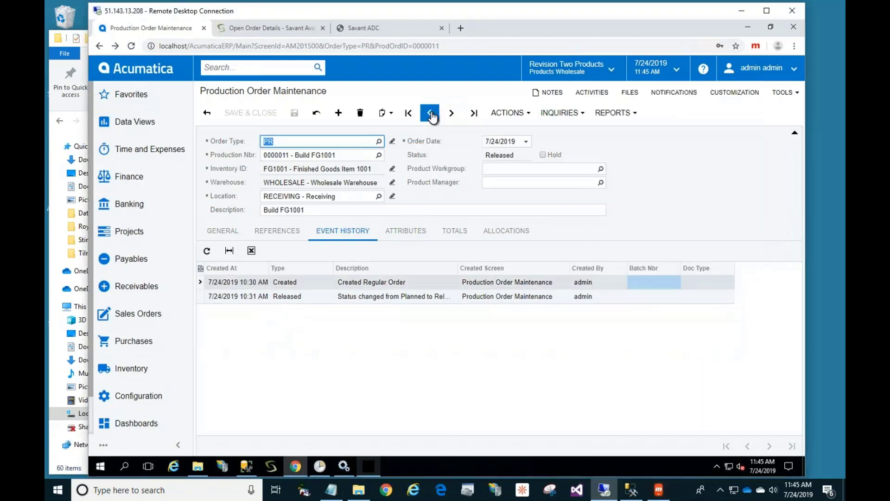
{"action": "left_click", "coordinate": [431, 116]}
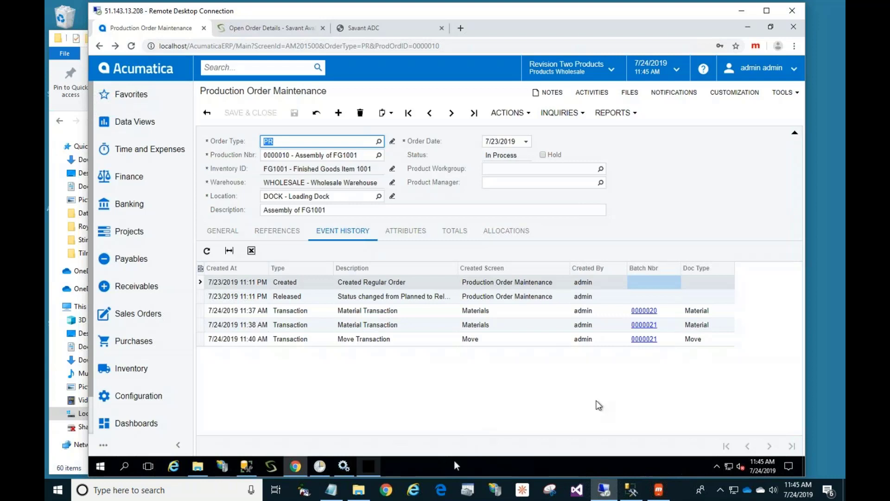
- Switch to Savant Mobile, open Receiving and start a receipt against the FG1001 production order
{"action": "mouse_move", "coordinate": [657, 496]}
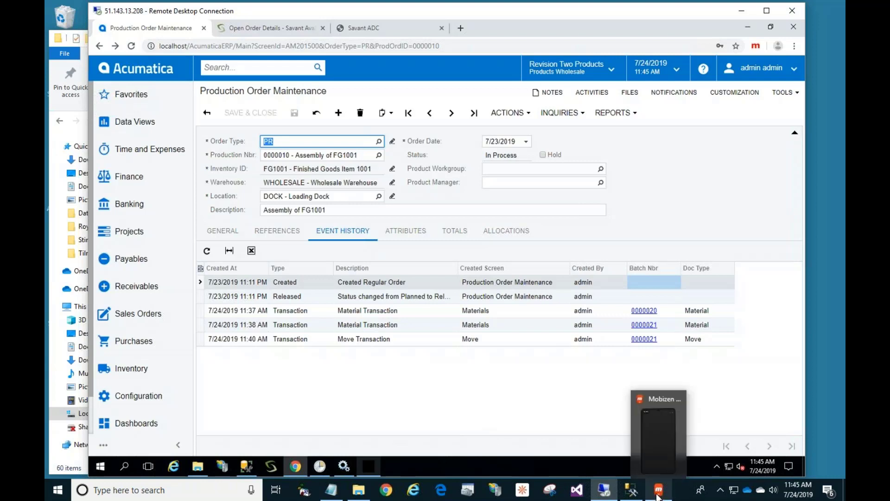
{"action": "left_click", "coordinate": [657, 497]}
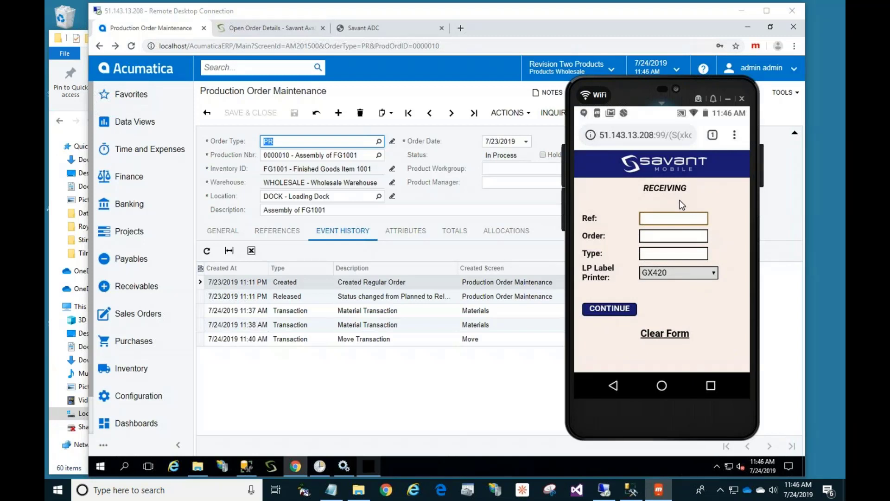
{"action": "key", "text": "Tab"}
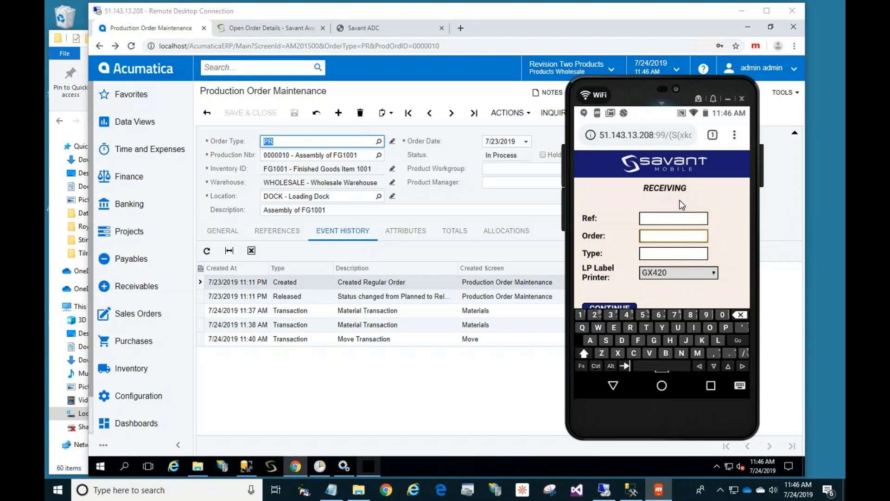
{"action": "type", "text": "0000010"}
{"action": "key", "text": "Return"}
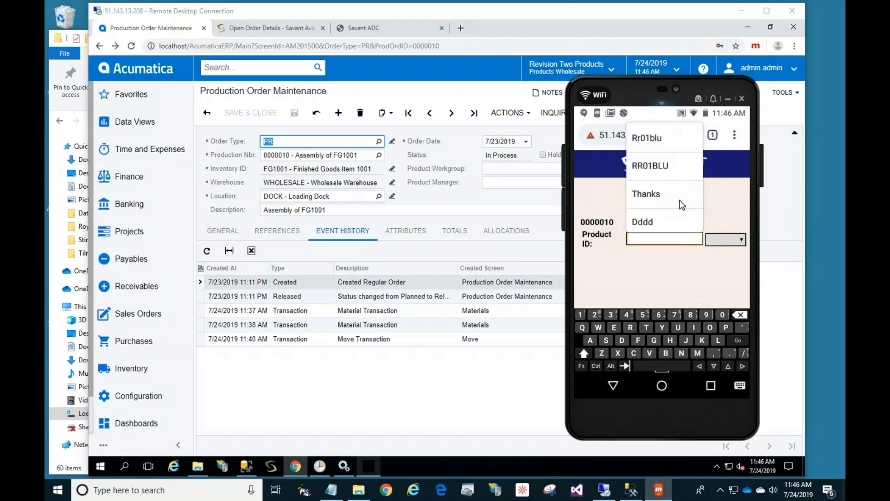
{"action": "key", "text": "ctrl+Right"}
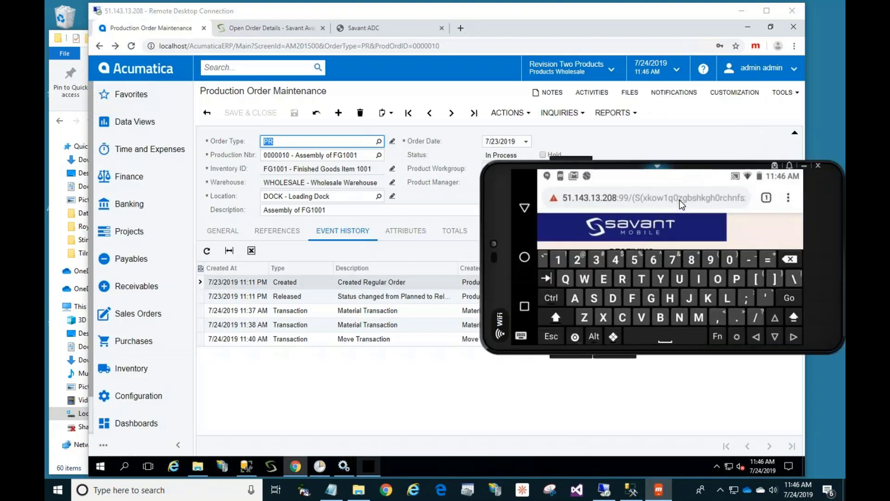
{"action": "key", "text": "ctrl+Left"}
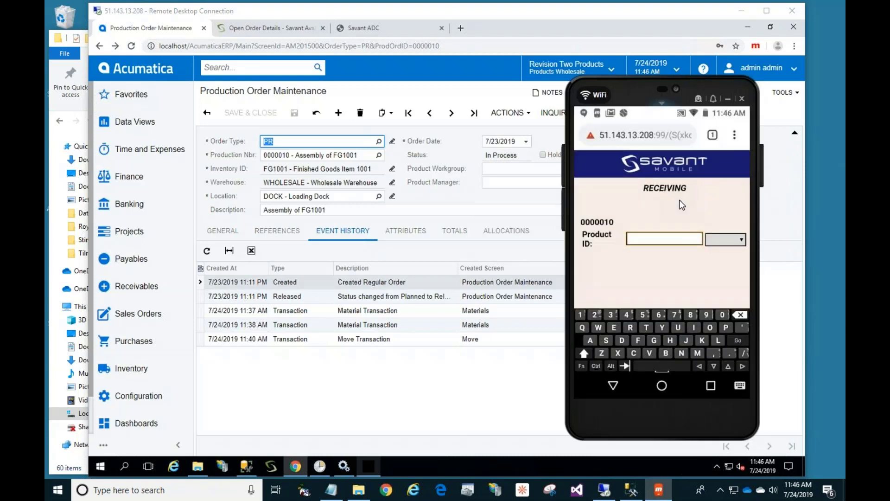
- Receive a quantity of 5 of product FG1001 into location DOCK, then save and exit the order
{"action": "type", "text": "FG1001"}
{"action": "key", "text": "Return"}
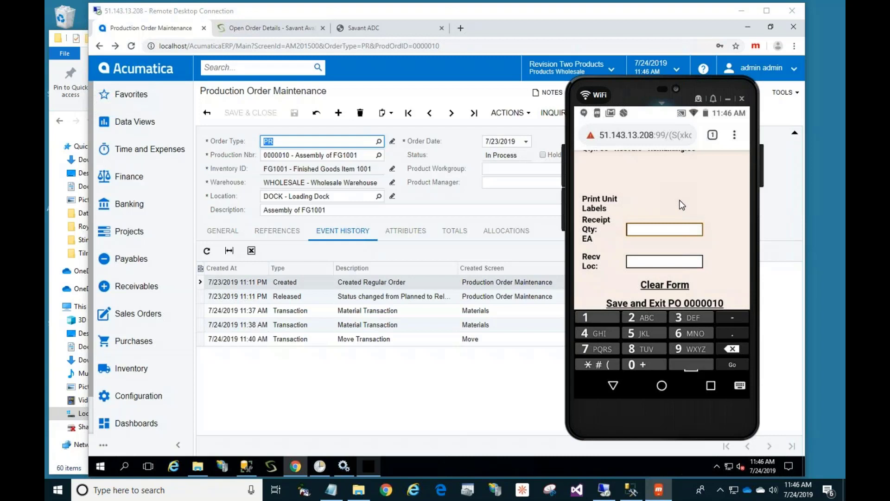
{"action": "type", "text": "5"}
{"action": "key", "text": "Return"}
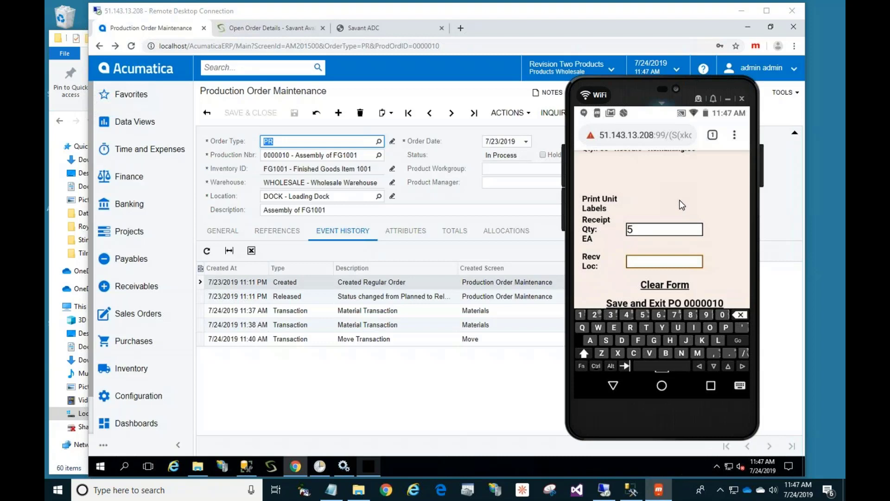
{"action": "type", "text": "DOCK"}
{"action": "key", "text": "Return"}
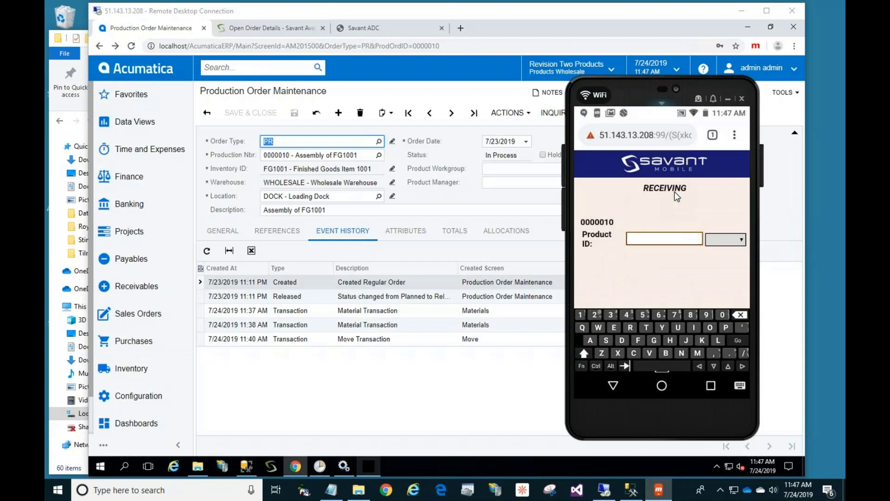
{"action": "scroll", "coordinate": [674, 191], "scroll_direction": "down", "scroll_amount": 3}
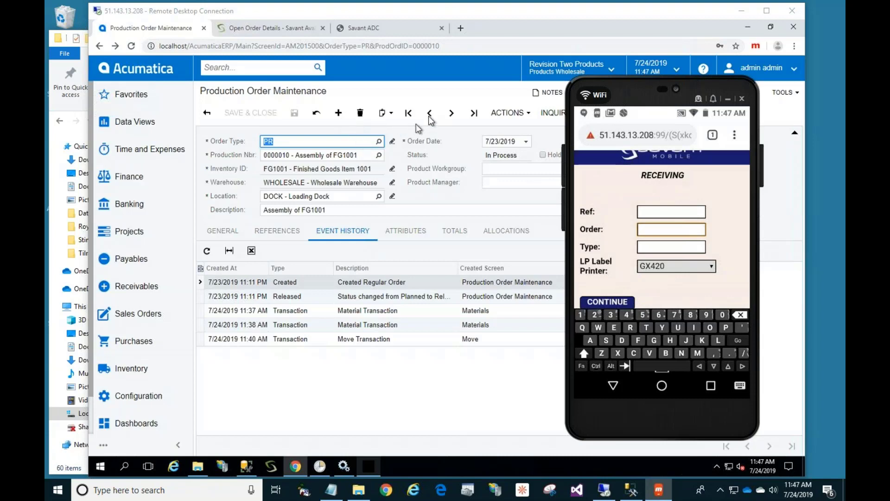
- Switch to Acumatica, reload the FG1001 production order, and examine the labor transaction batch's time and quantity before closing it
{"action": "left_click", "coordinate": [449, 113]}
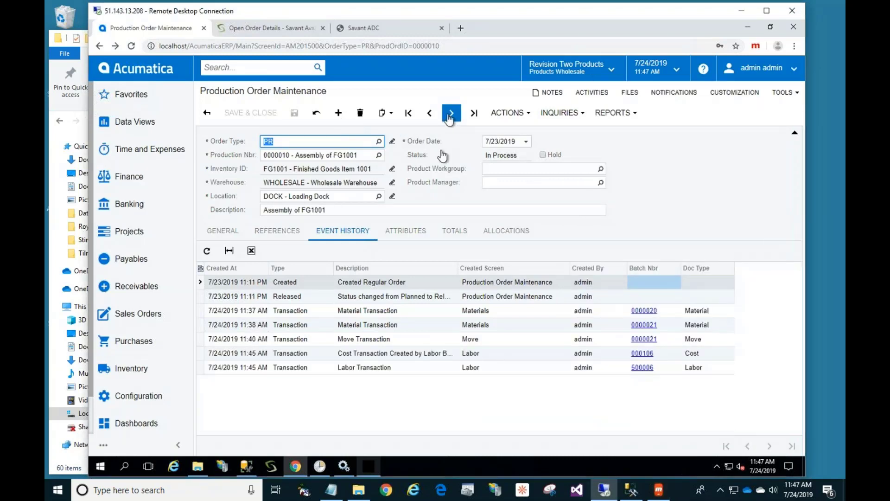
{"action": "left_click", "coordinate": [643, 367]}
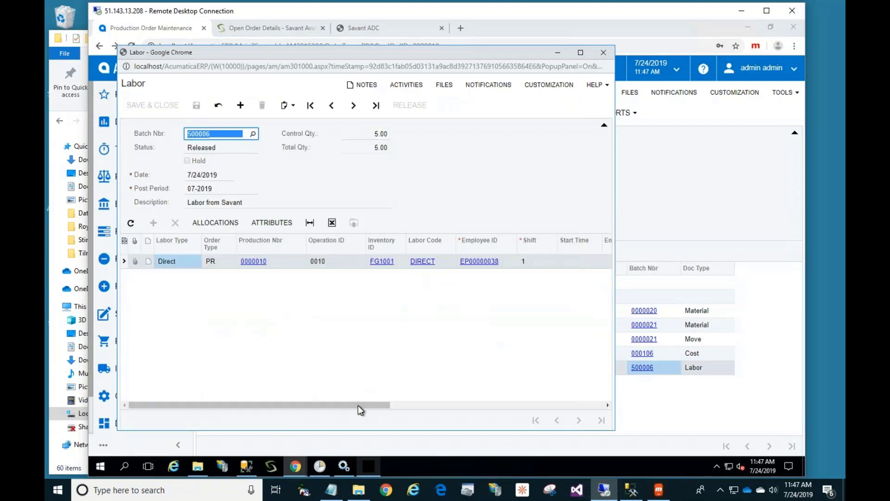
{"action": "left_click_drag", "start_coordinate": [358, 405], "coordinate": [507, 399]}
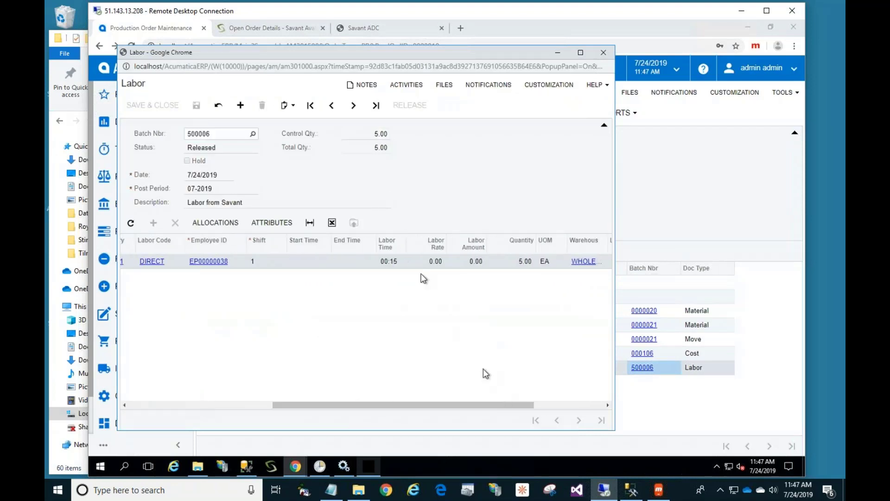
{"action": "left_click", "coordinate": [215, 405]}
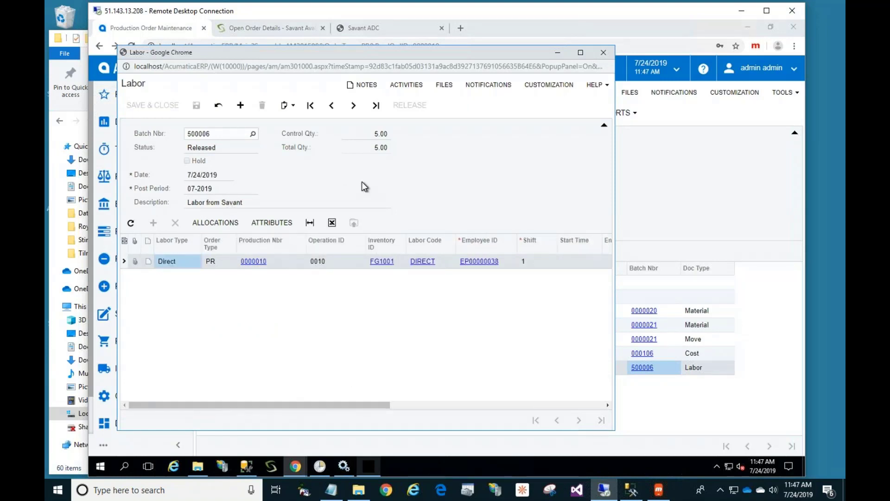
{"action": "left_click", "coordinate": [602, 53]}
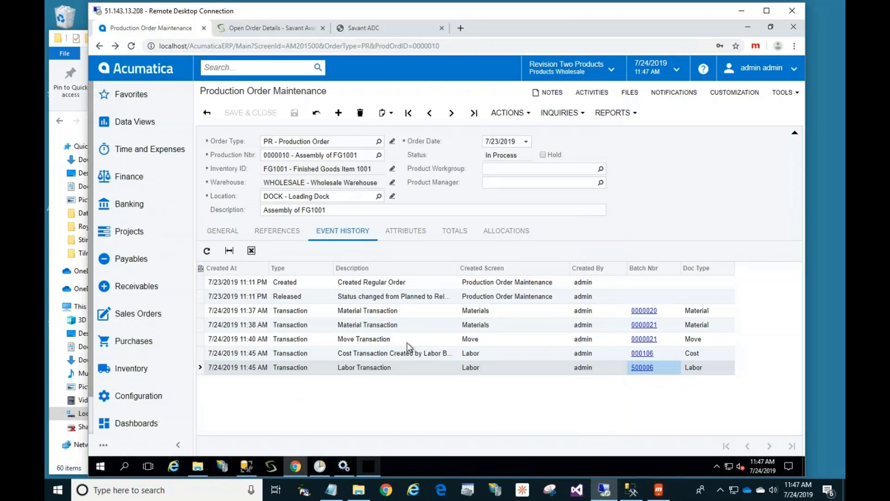
- Reload the FG1001 production order again and inspect the batch of the latest move transaction, then close it
{"action": "left_click", "coordinate": [450, 115]}
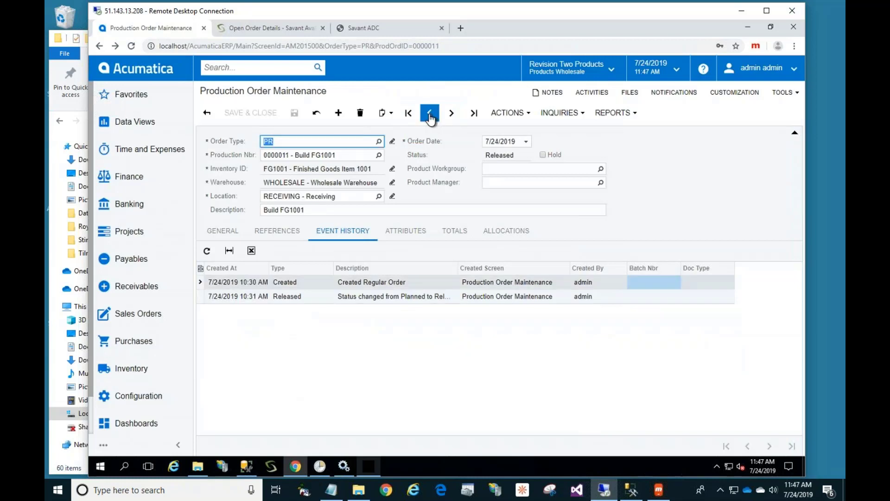
{"action": "left_click", "coordinate": [429, 113]}
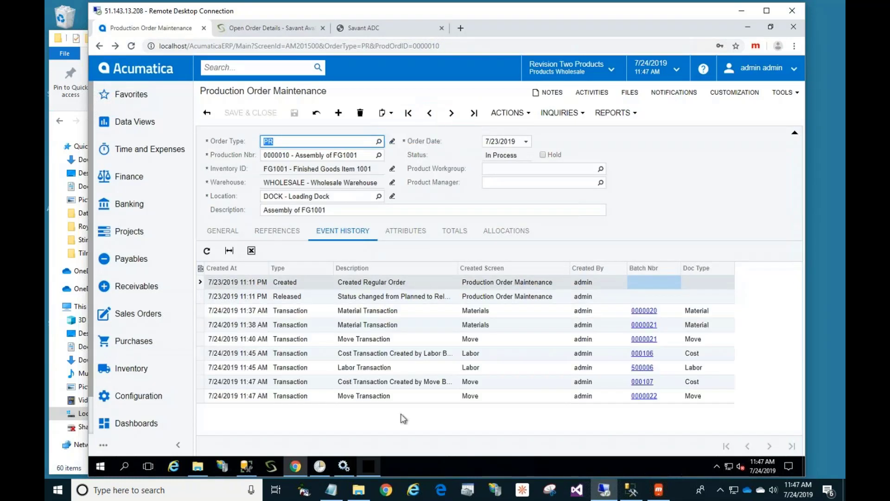
{"action": "left_click", "coordinate": [645, 397]}
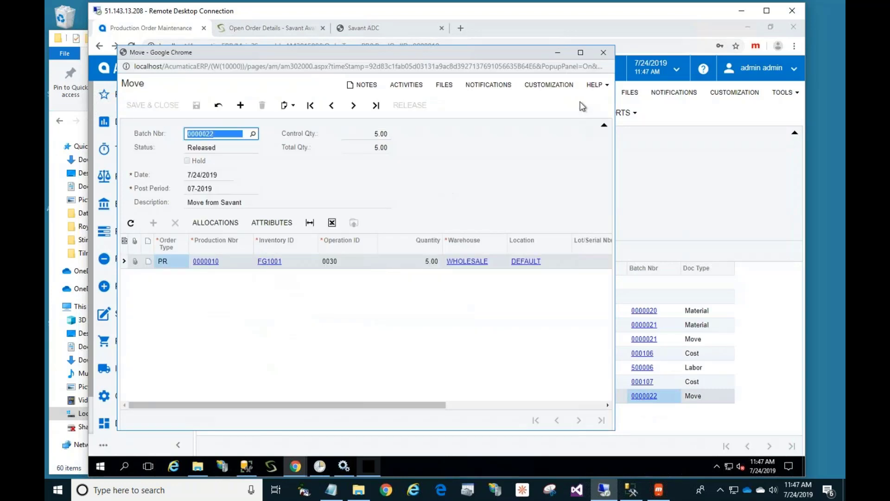
{"action": "left_click", "coordinate": [603, 53]}
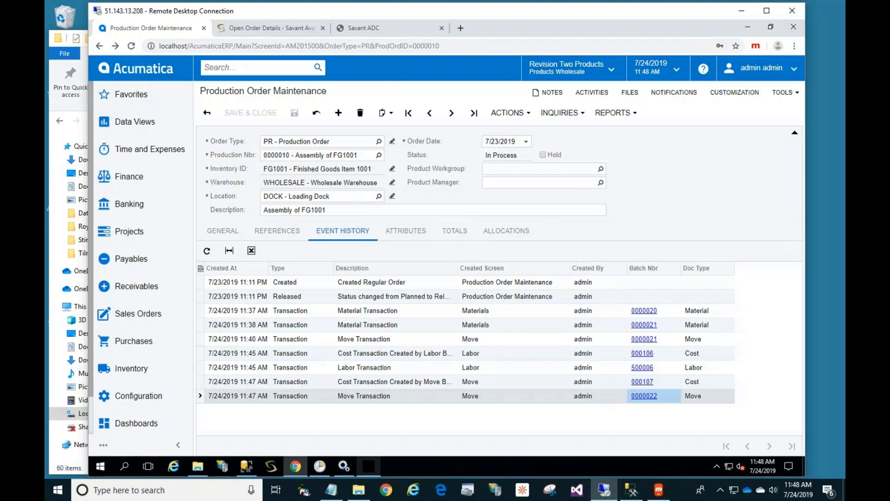
{"action": "left_click", "coordinate": [663, 493]}
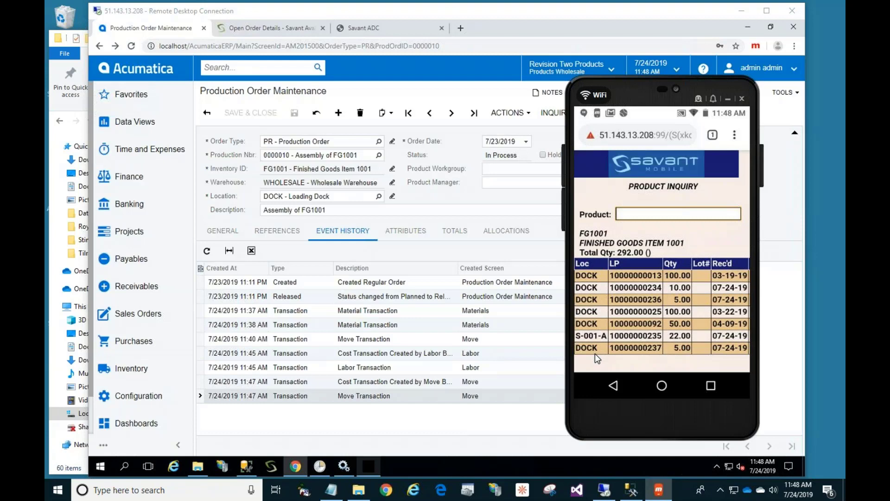
{"action": "key", "text": "Escape"}
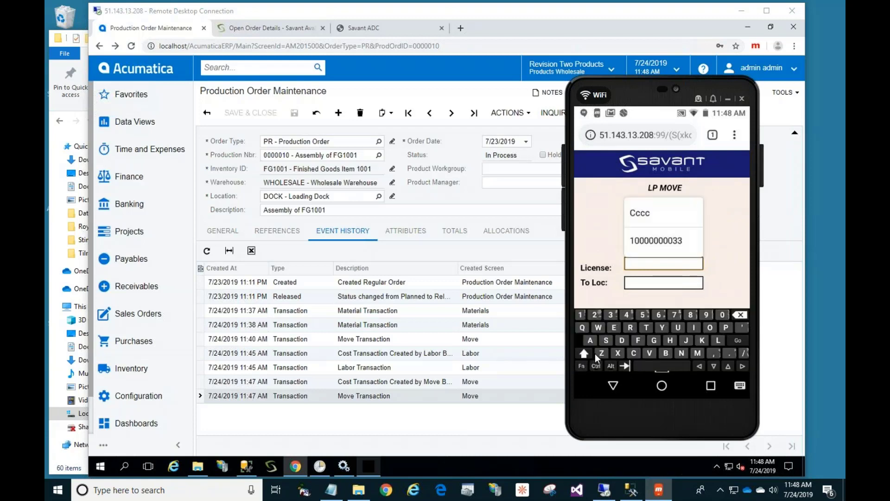
{"action": "type", "text": "1"}
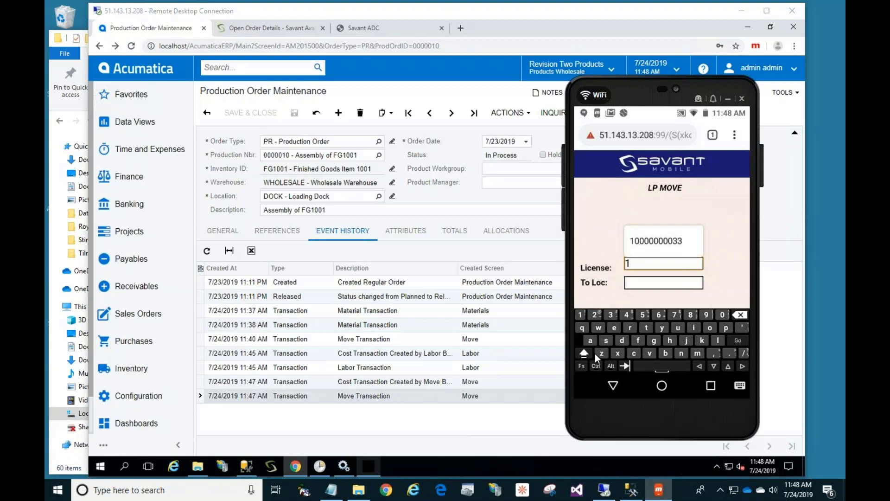
{"action": "type", "text": "0000000238"}
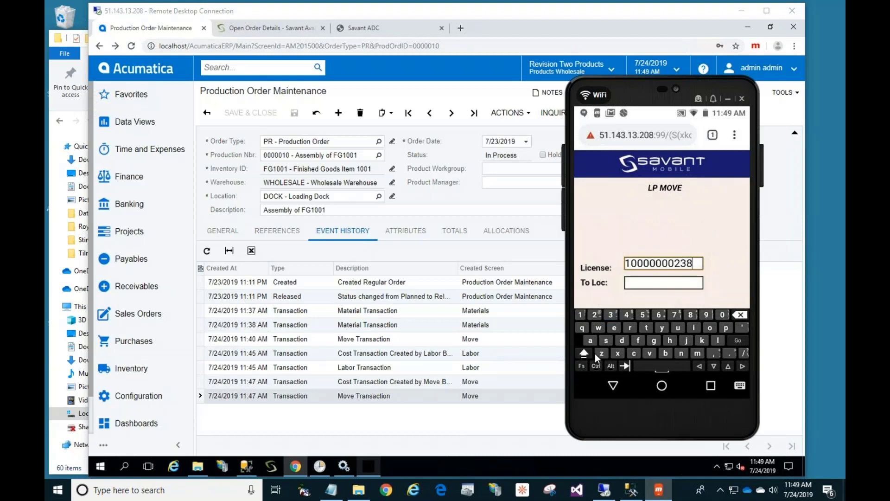
{"action": "key", "text": "BackSpace"}
{"action": "type", "text": "7"}
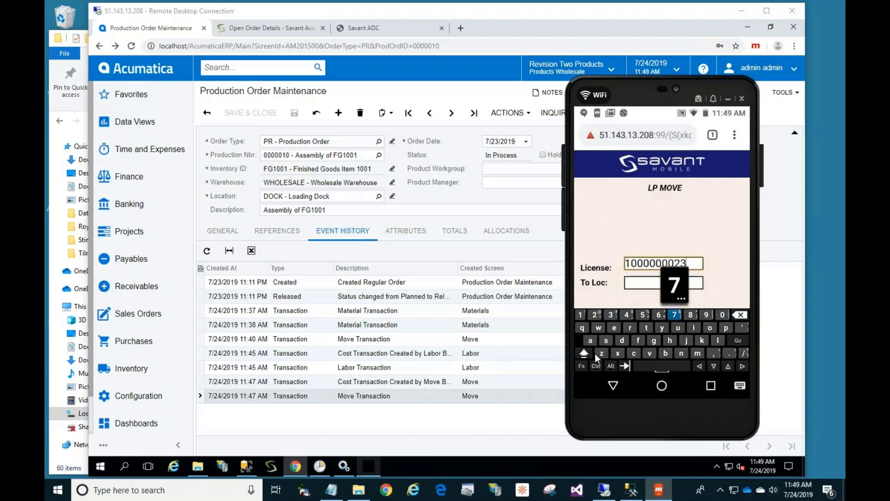
{"action": "key", "text": "Return"}
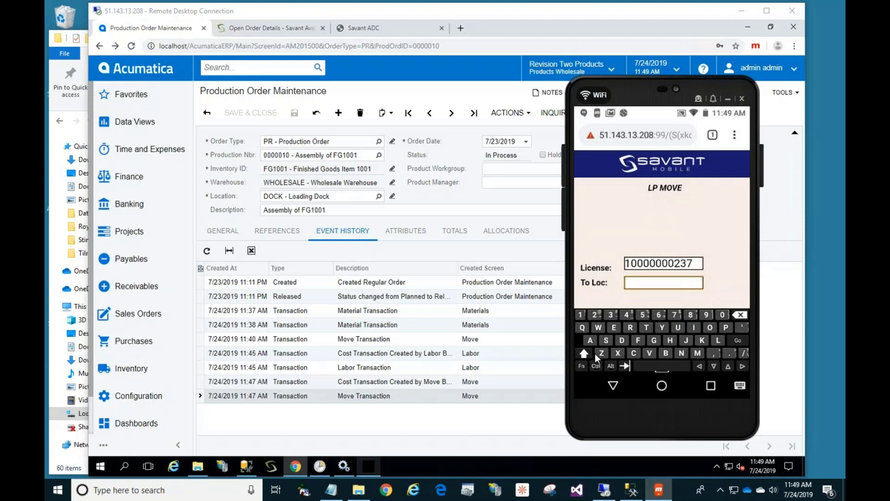
{"action": "type", "text": "S-002-A"}
{"action": "key", "text": "Return"}
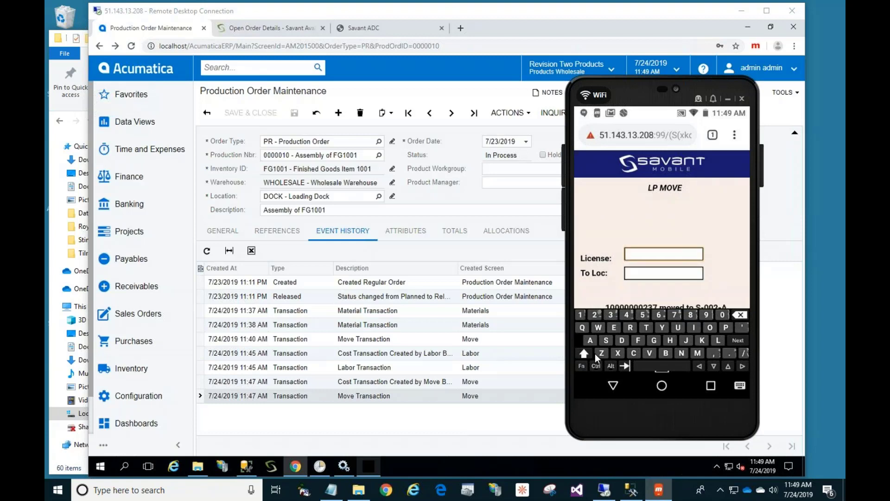
{"action": "scroll", "coordinate": [730, 239], "scroll_direction": "down", "scroll_amount": 1}
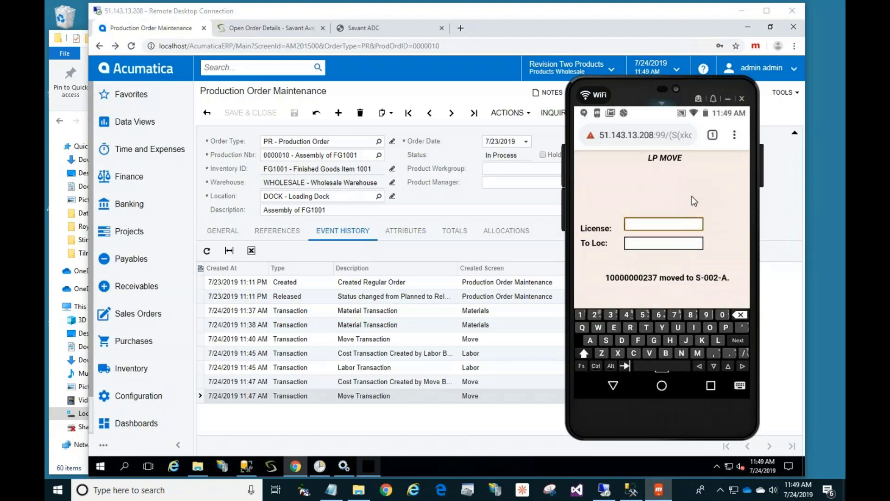
{"action": "scroll", "coordinate": [691, 200], "scroll_direction": "up", "scroll_amount": 1}
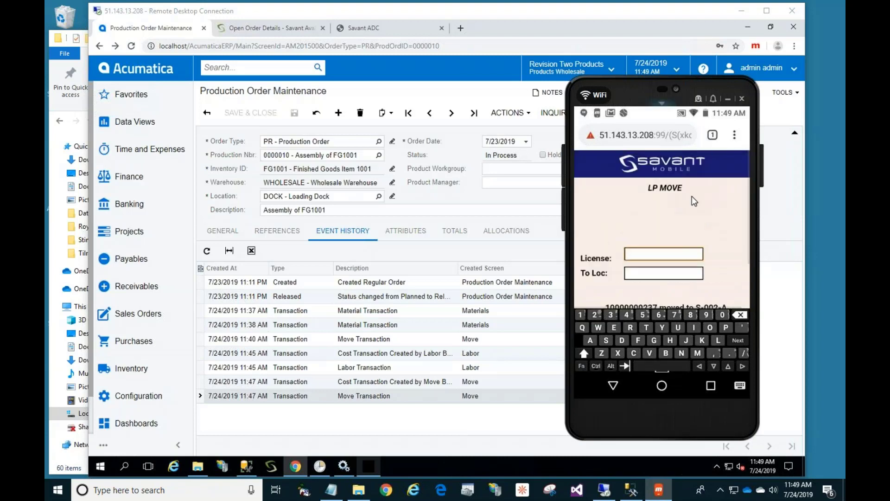
- Run a Product Inquiry for FG1001 to check its stock by location and license plate, then return to the main menu
{"action": "key", "text": "Return"}
{"action": "scroll", "coordinate": [692, 201], "scroll_direction": "down", "scroll_amount": 3}
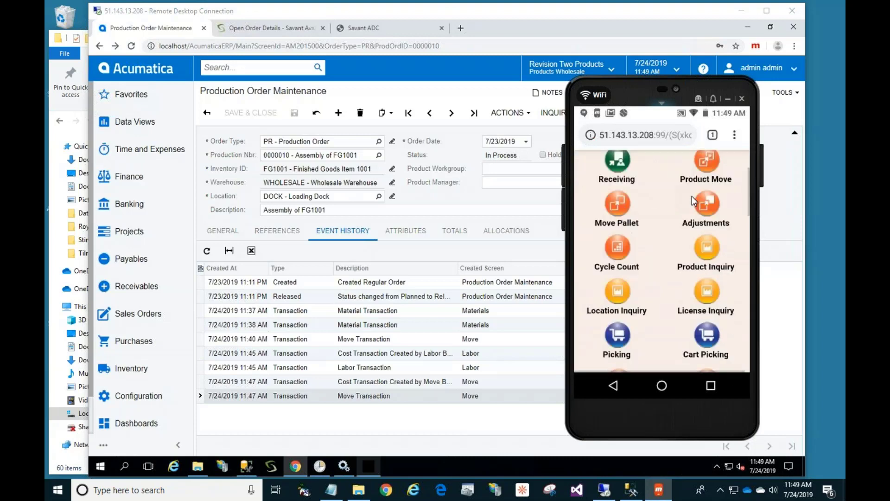
{"action": "key", "text": "Return"}
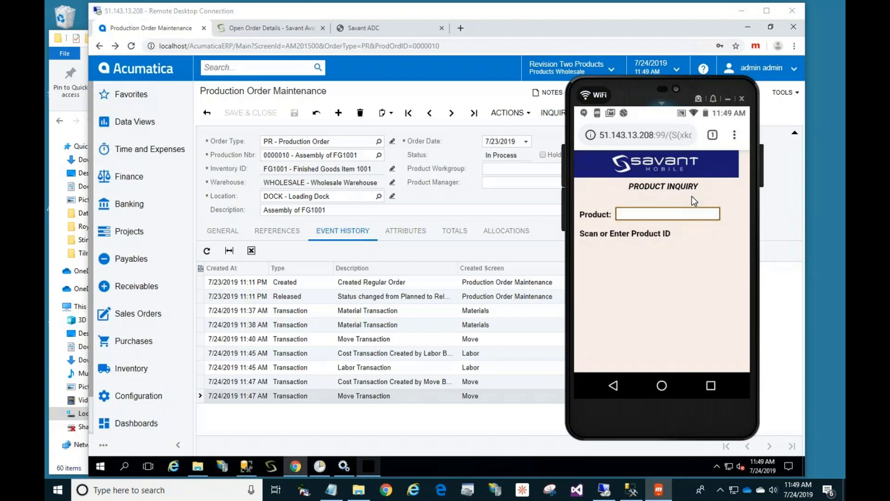
{"action": "type", "text": "FG1001"}
{"action": "key", "text": "Return"}
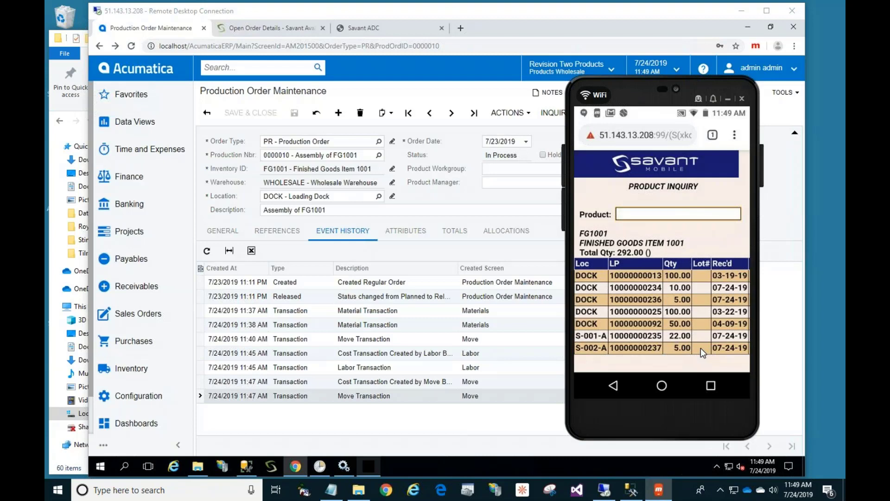
{"action": "key", "text": "Return"}
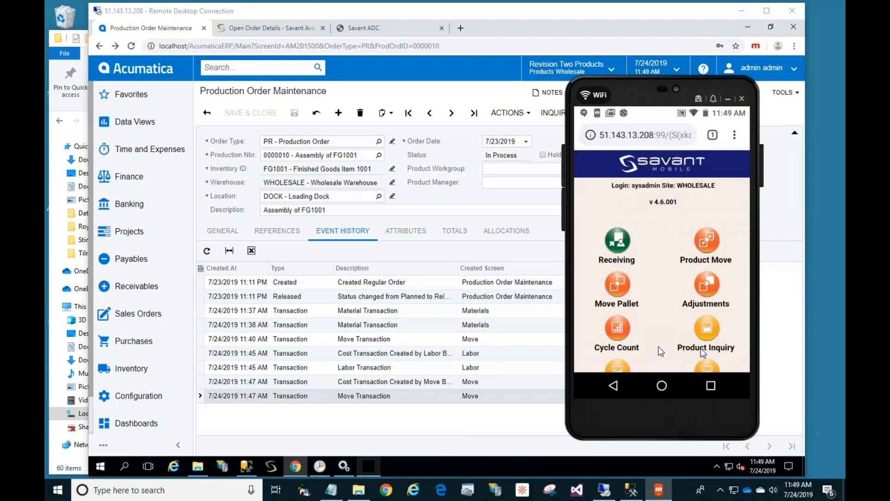
- Review the event history in Acumatica, then view the Adjustments form in Savant Mobile and return to its main menu
{"action": "left_click", "coordinate": [382, 419]}
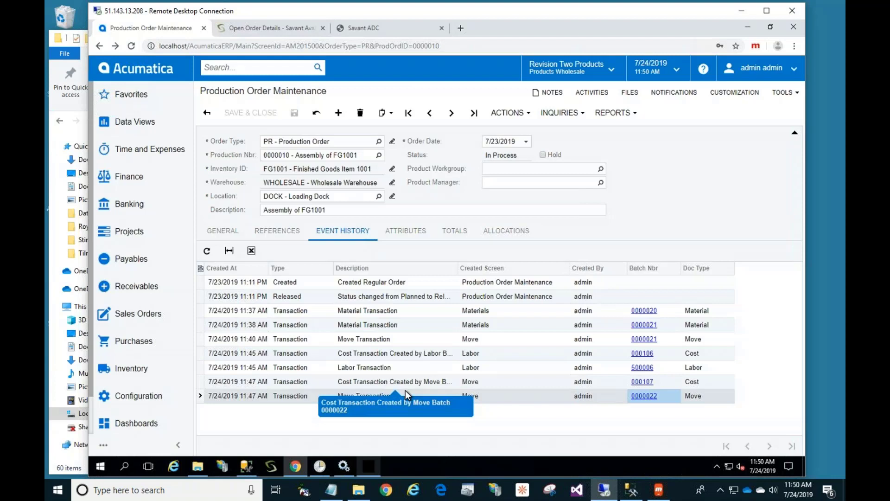
{"action": "left_click", "coordinate": [658, 489]}
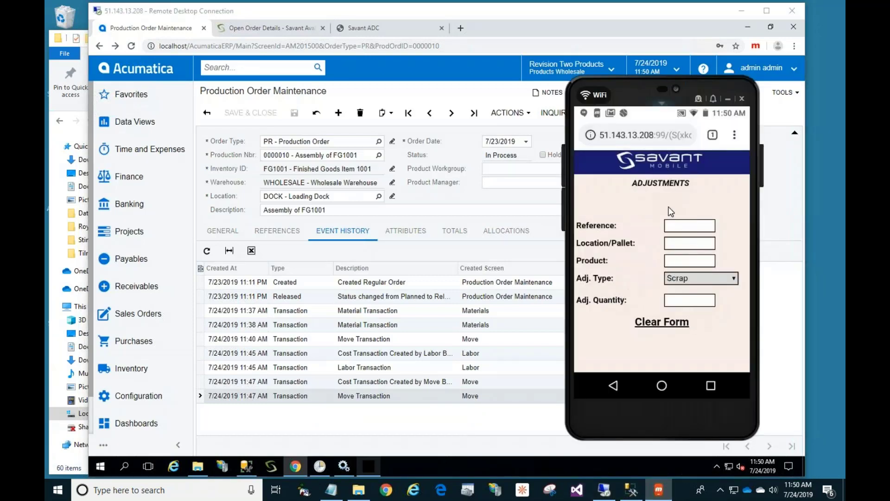
{"action": "left_click", "coordinate": [658, 163]}
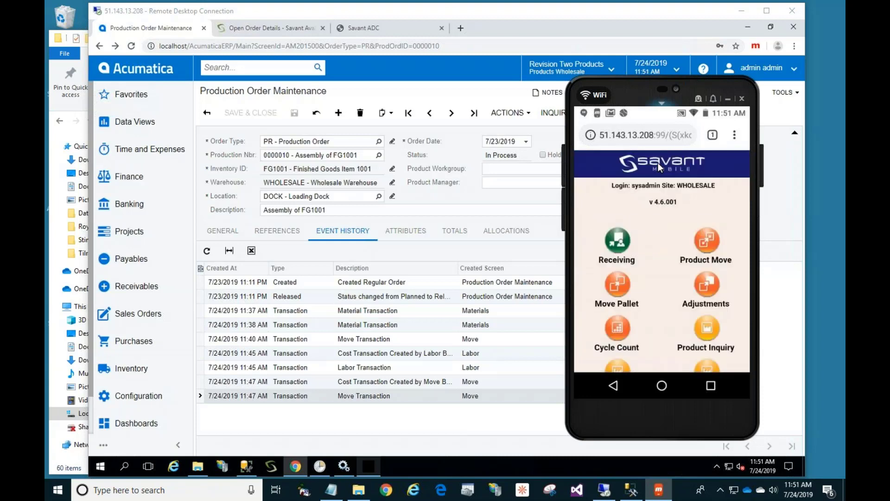
{"action": "scroll", "coordinate": [658, 163], "scroll_direction": "down", "scroll_amount": 5}
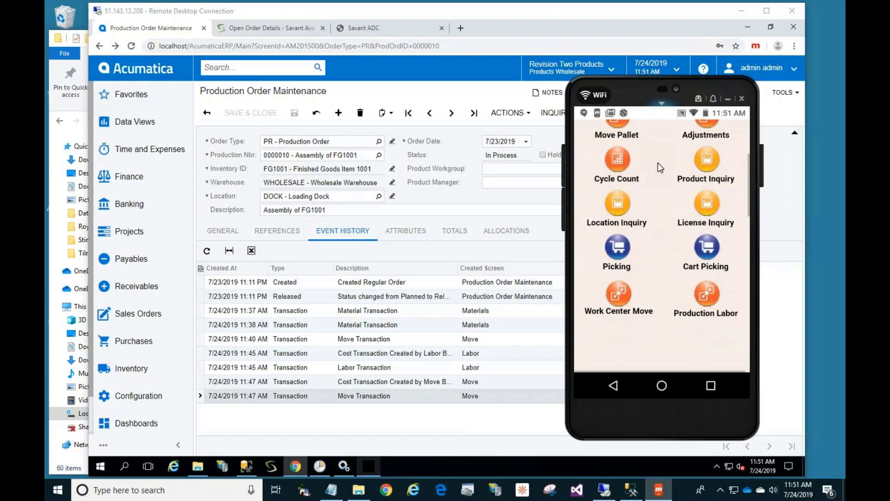